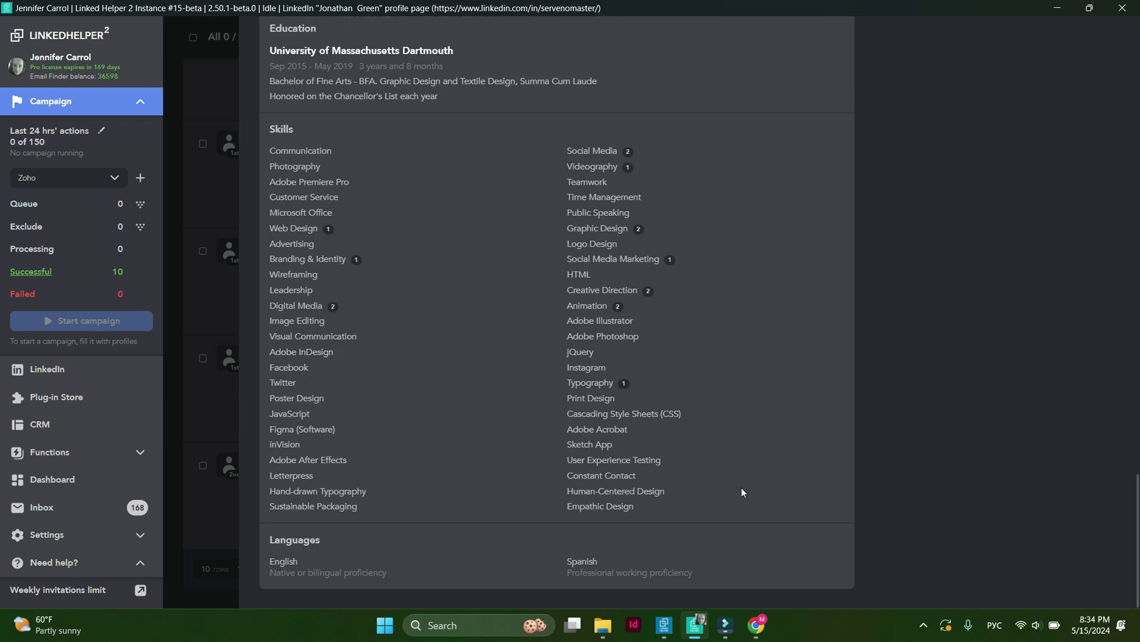
Switch to Zoho CRM and review the first contact's record, expanding its full description and its LinkedIn conversation note.
scroll(742, 486, up, 15)
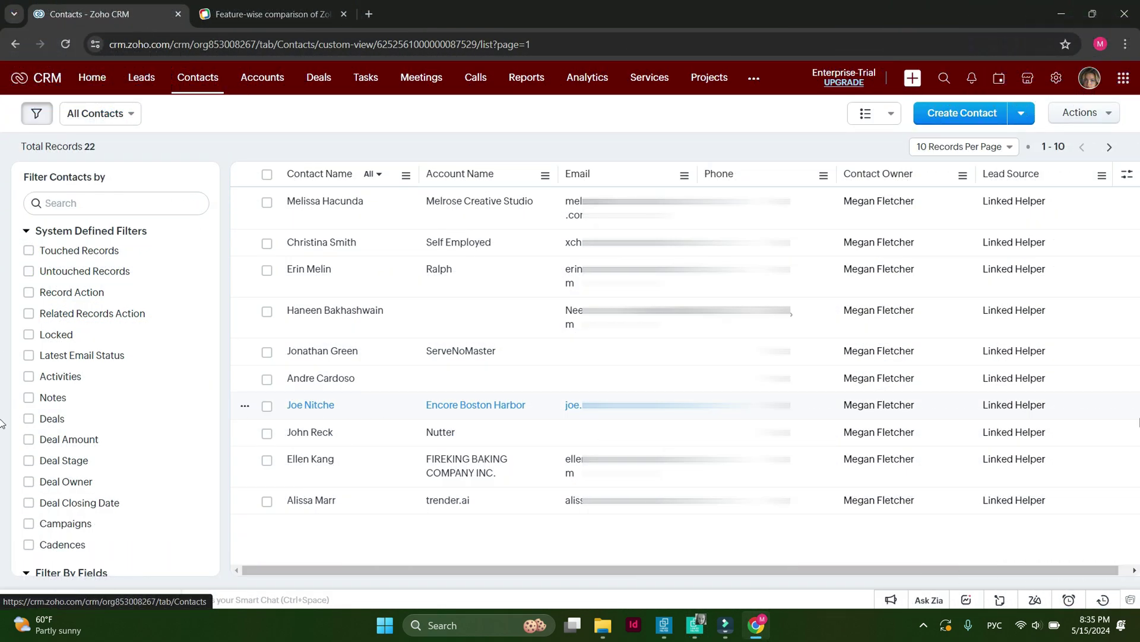
click(331, 202)
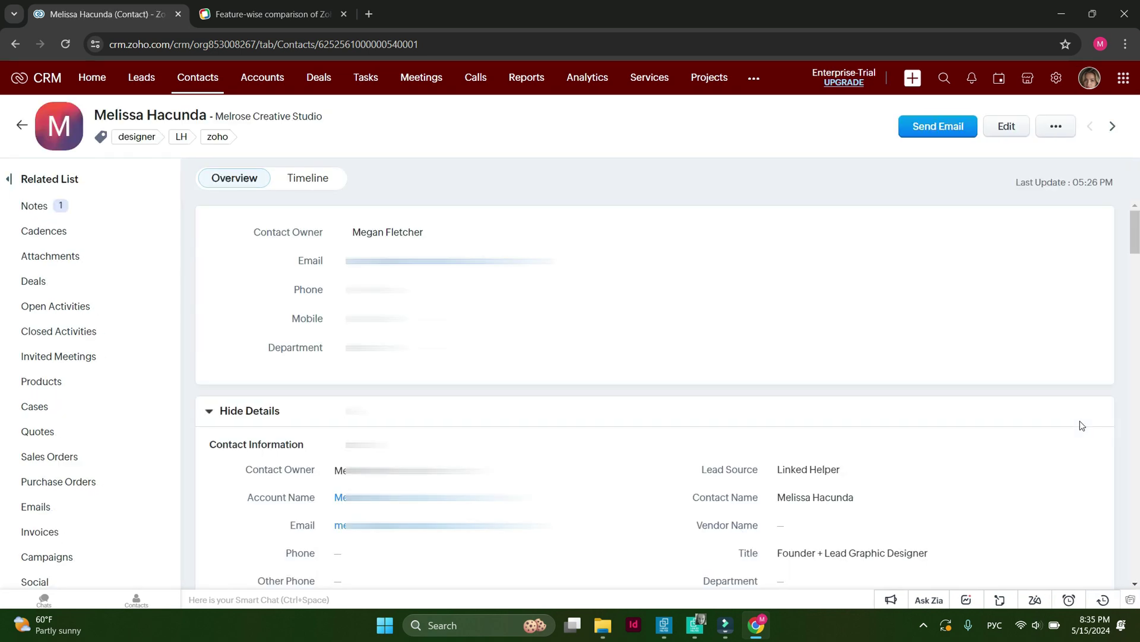
scroll(1080, 423, down, 10)
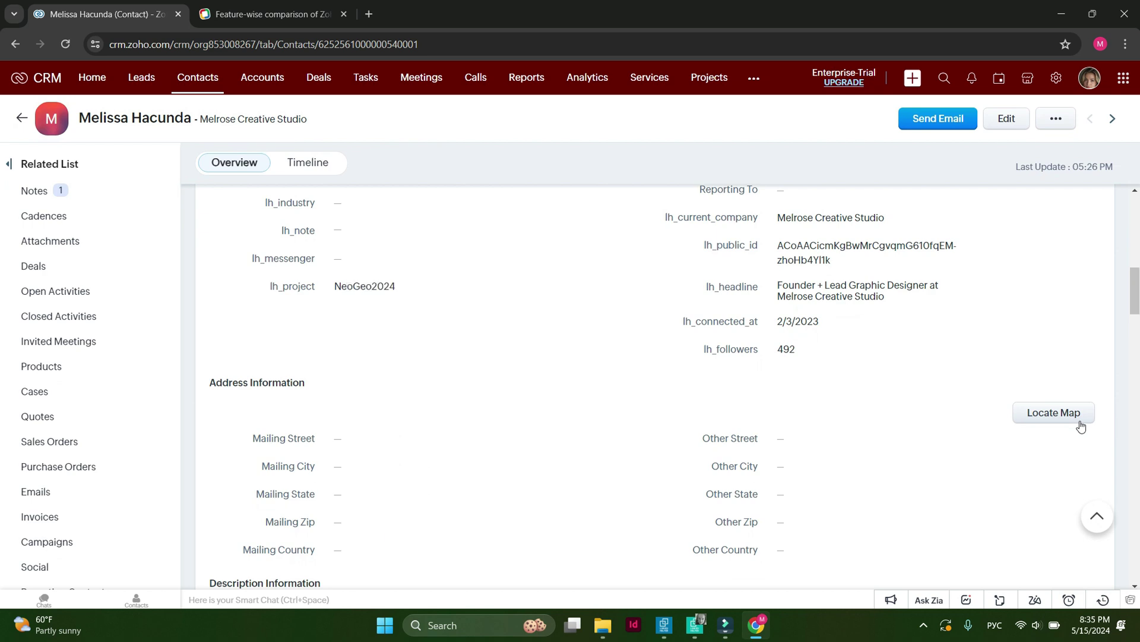
scroll(932, 434, down, 5)
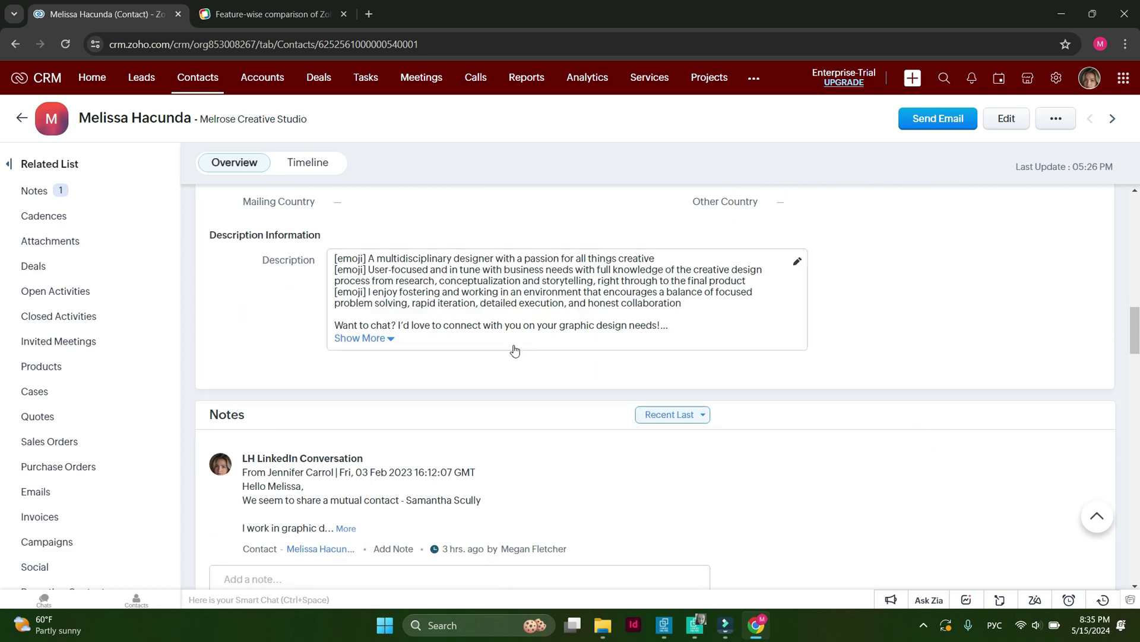
click(376, 338)
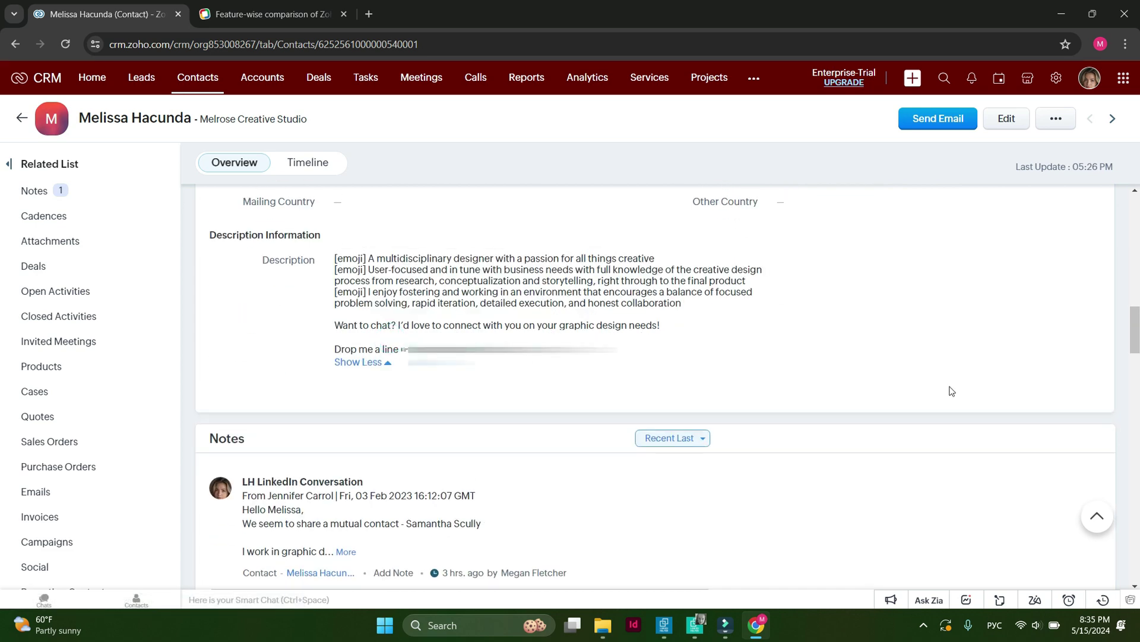
scroll(953, 390, down, 5)
scroll(952, 391, up, 2)
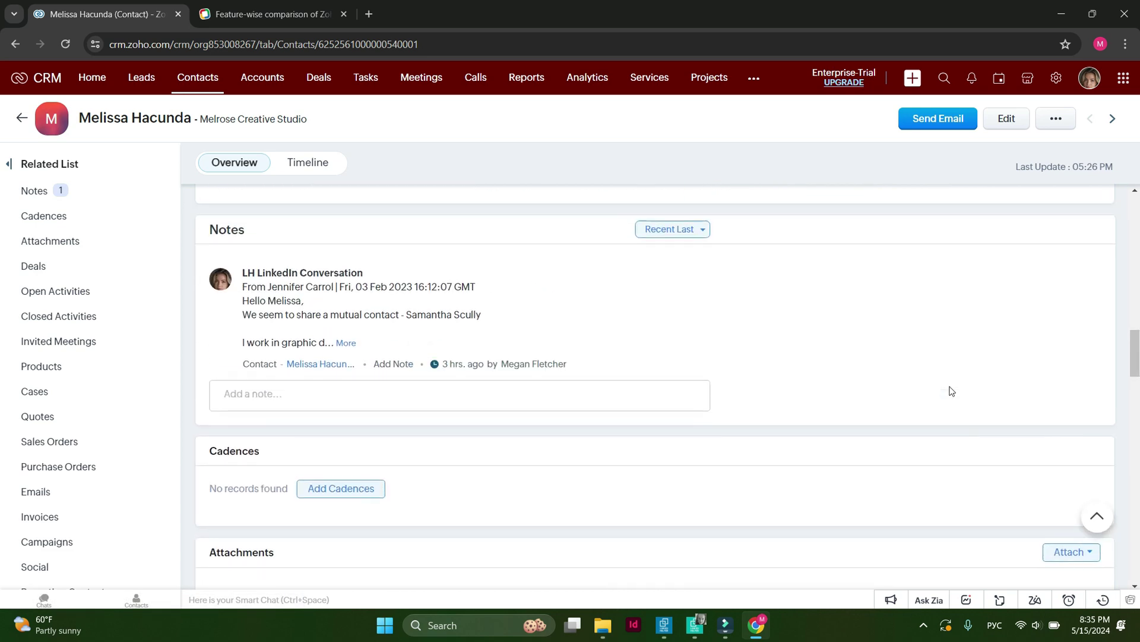
click(346, 343)
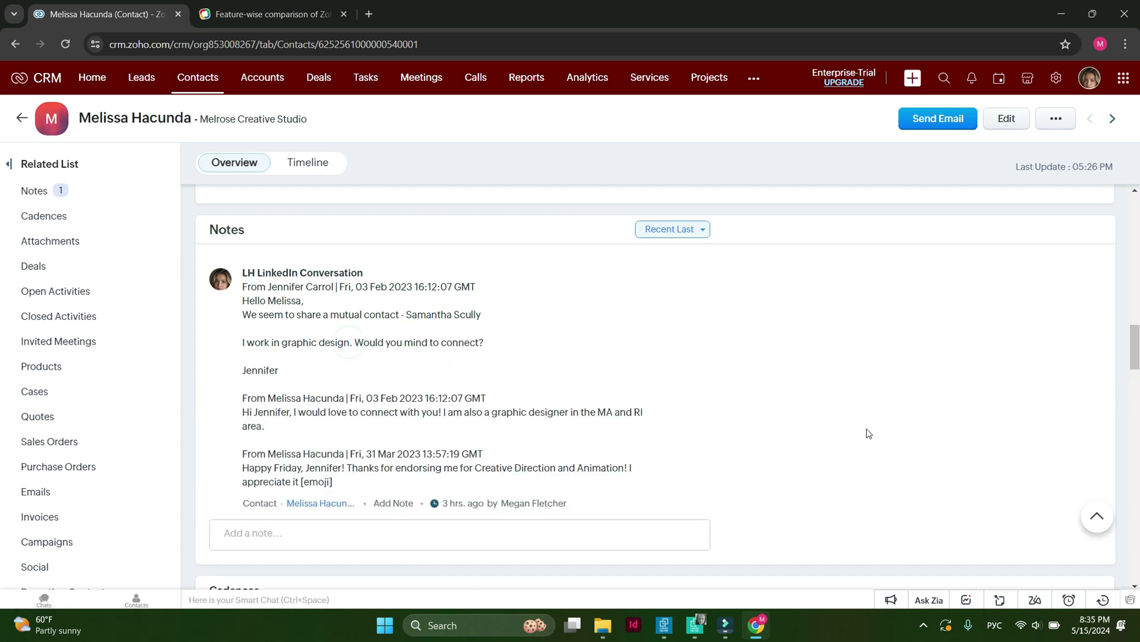
scroll(867, 429, up, 10)
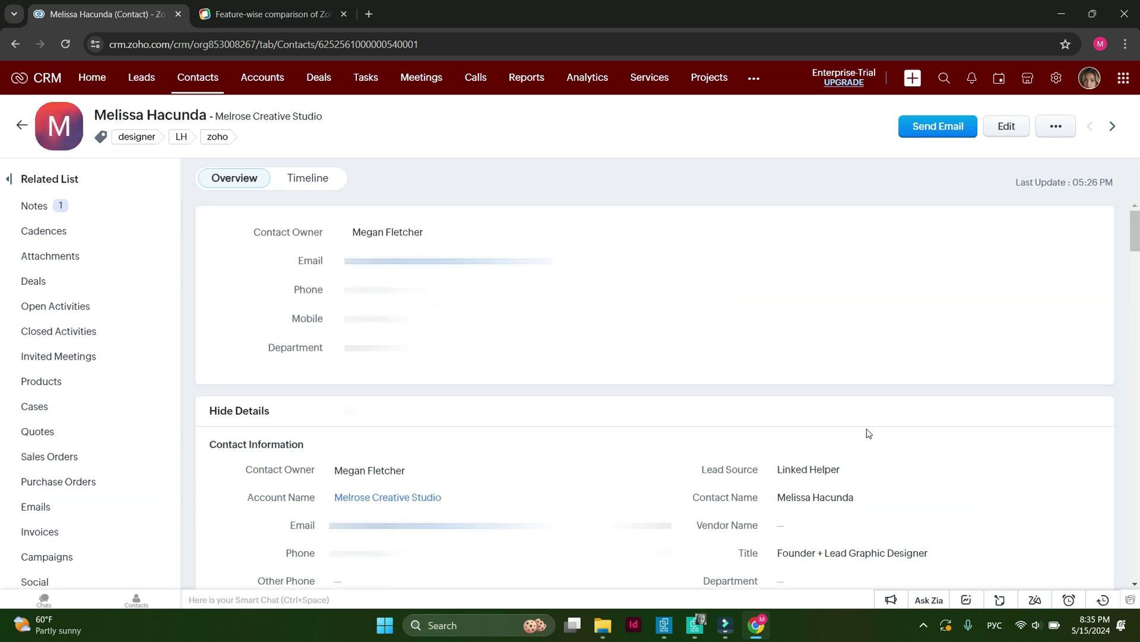
Open the contact's linked account, Melrose Creative Studio, and look through the account information.
click(428, 504)
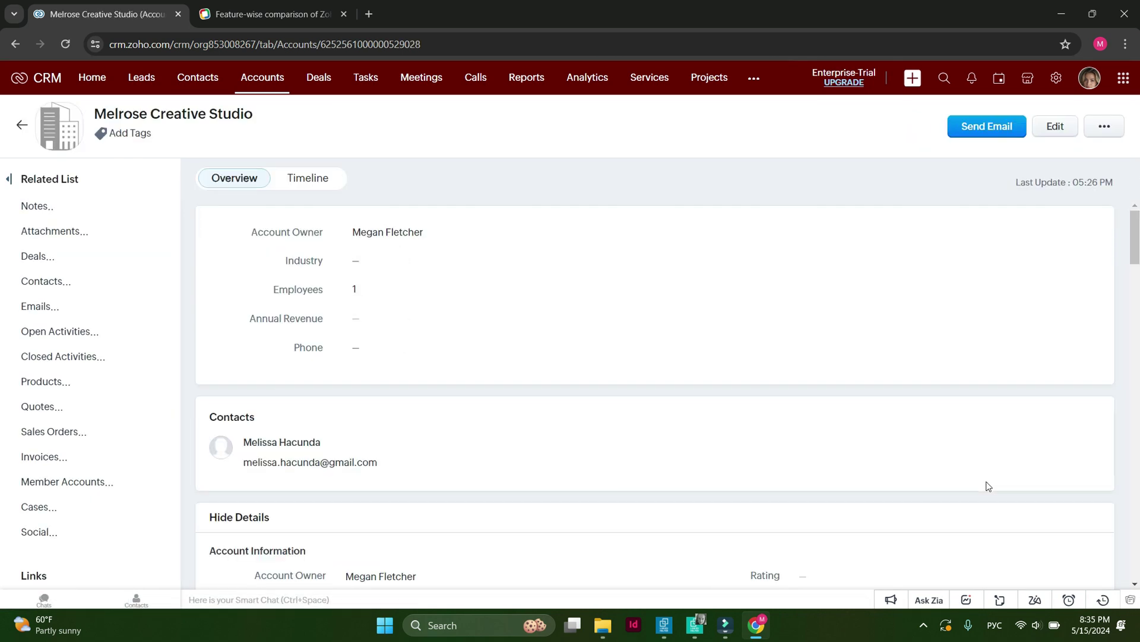
scroll(987, 487, down, 5)
scroll(989, 488, down, 9)
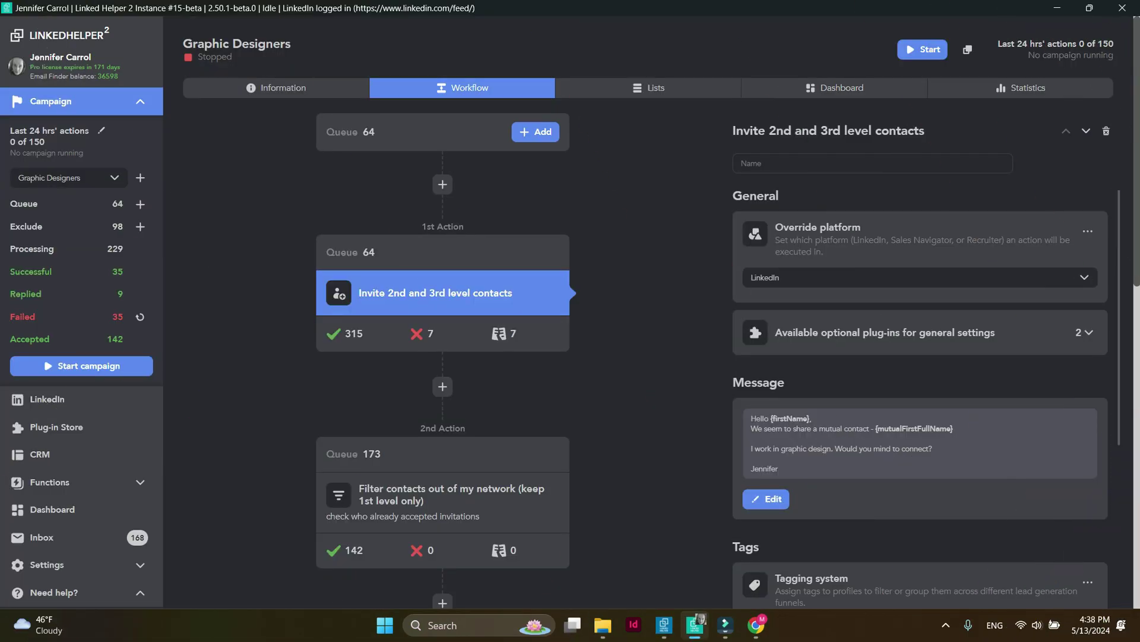
In Linked Helper's Plug-in Store, browse the Actions category down to the plug-in that sends a person to an external CRM.
click(64, 435)
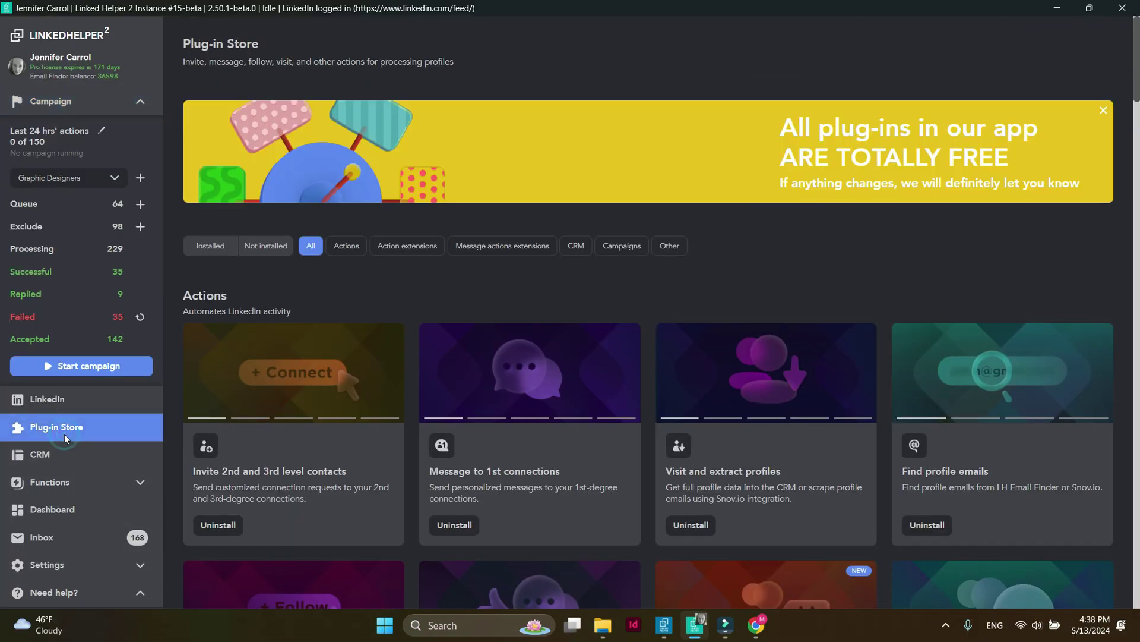
click(346, 246)
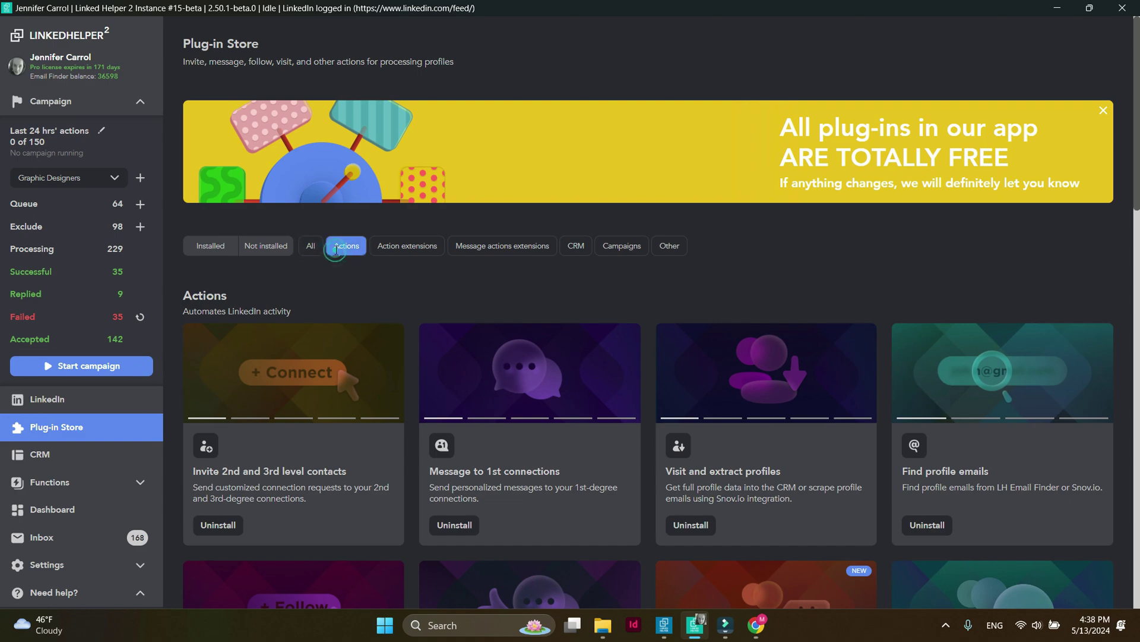
scroll(590, 355, down, 15)
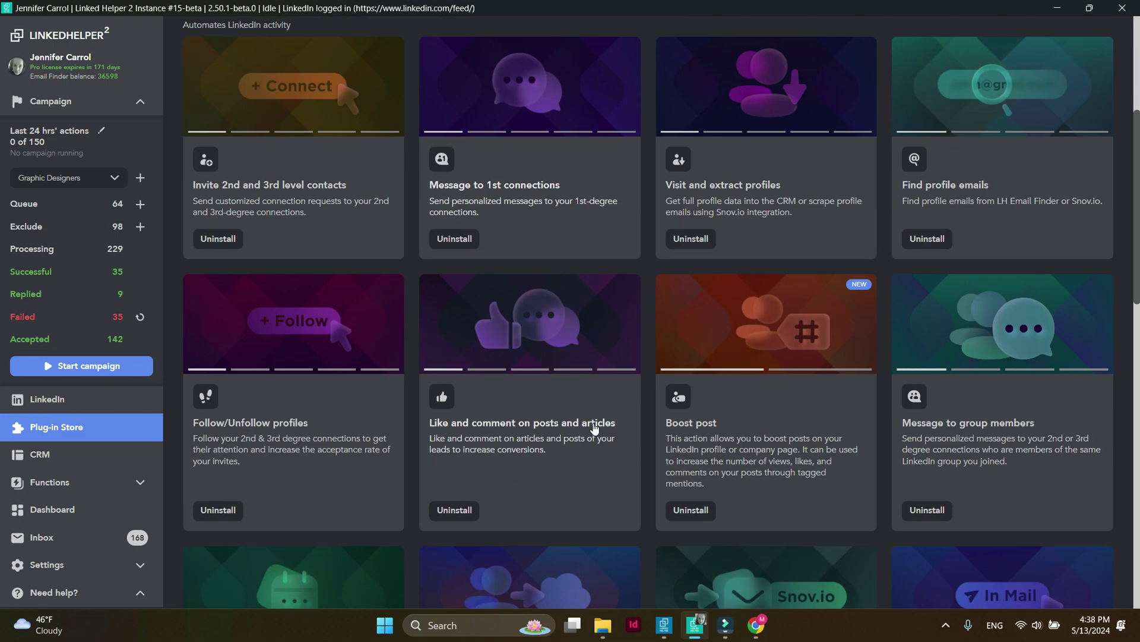
scroll(594, 428, down, 4)
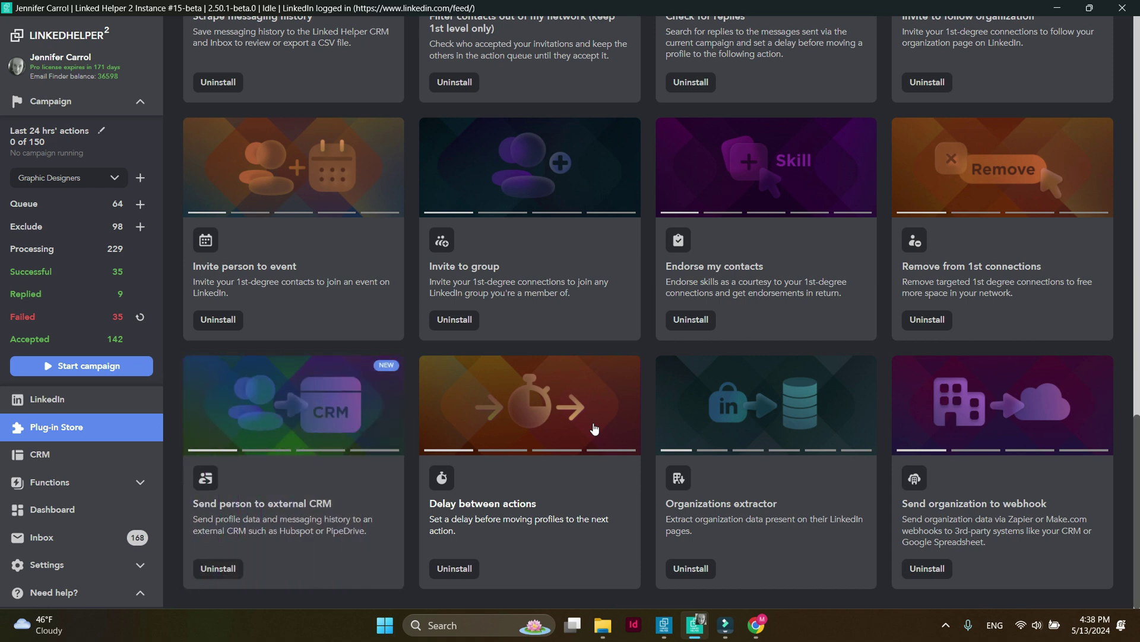
Create a campaign named "Zoho" from the Empty campaign template.
click(143, 176)
text(Zoho)
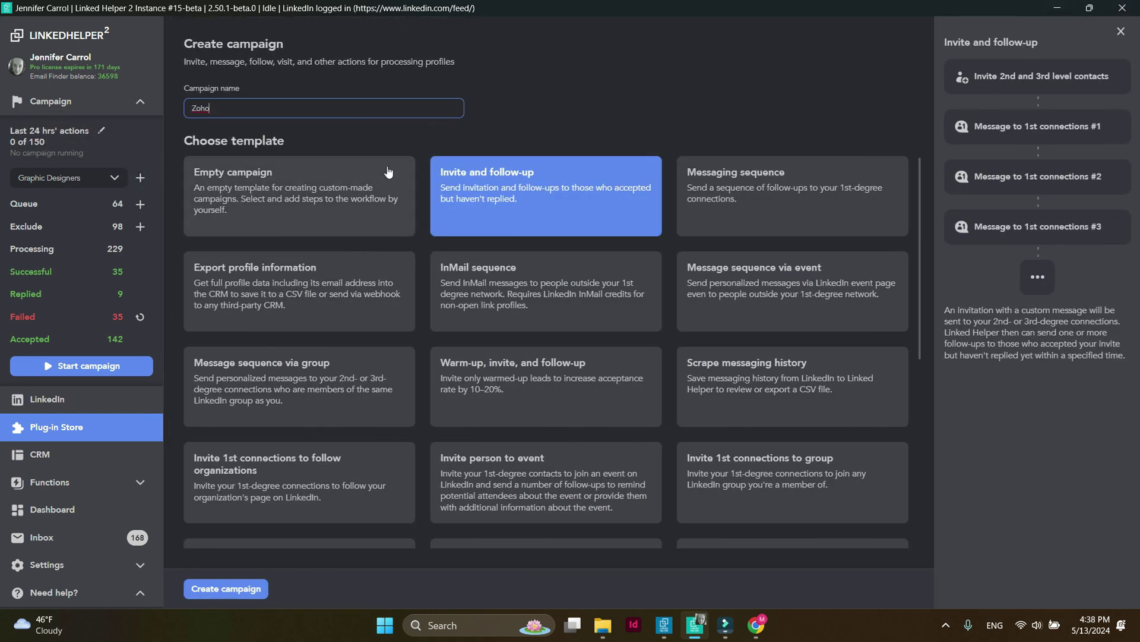
click(389, 172)
click(256, 585)
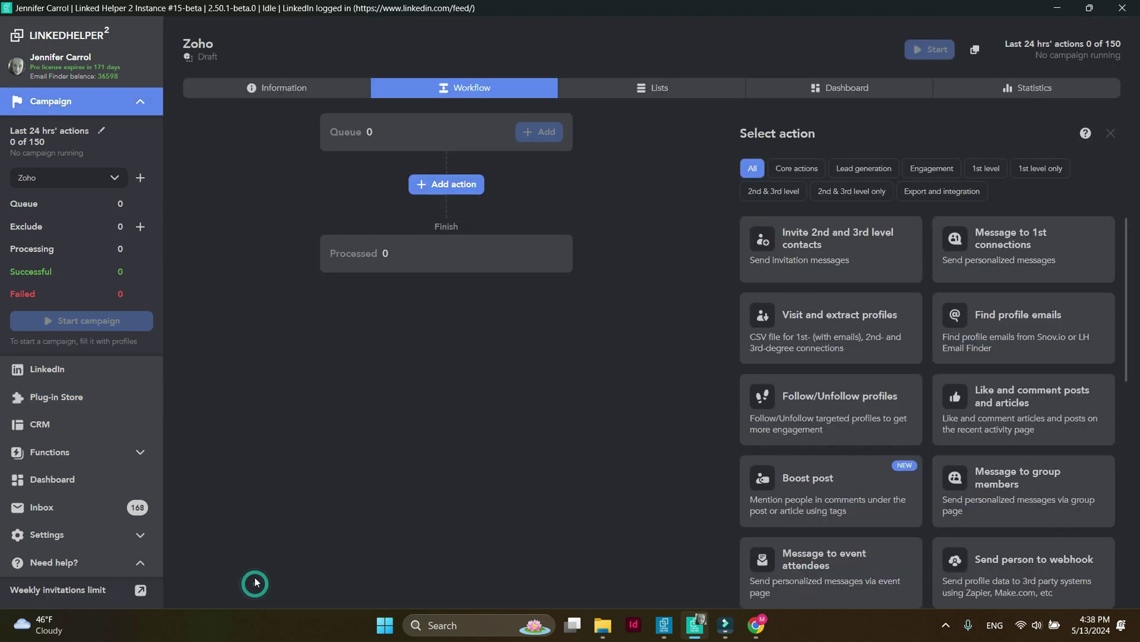
Add the export and integration action "Send person to external CRM" to the campaign, choosing Zoho CRM as the external CRM.
click(927, 186)
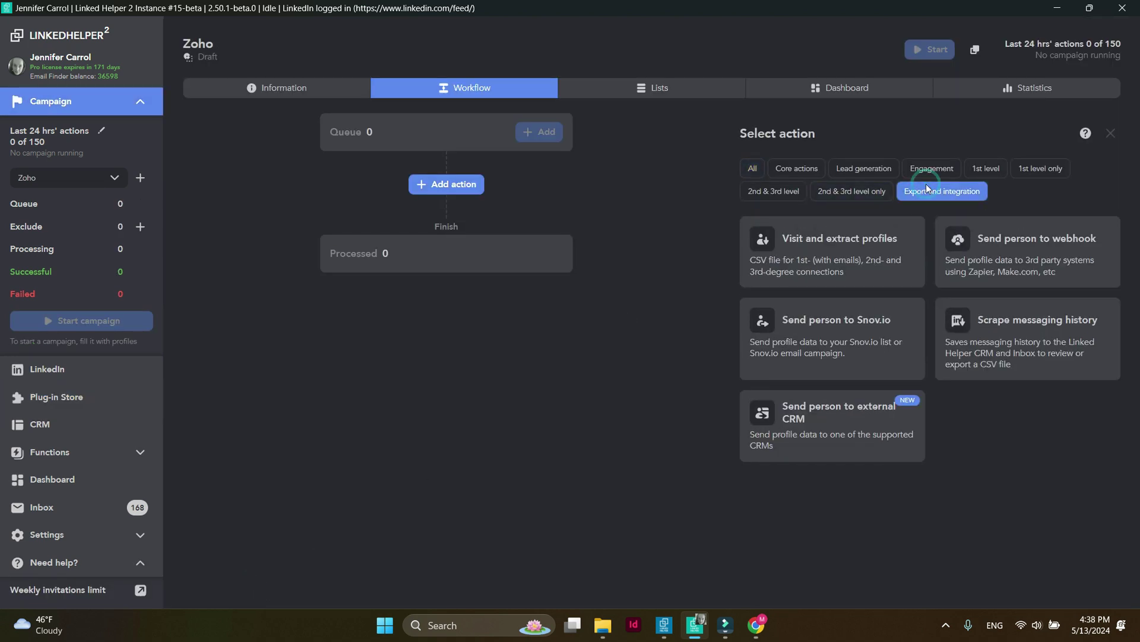
mouse_move(877, 465)
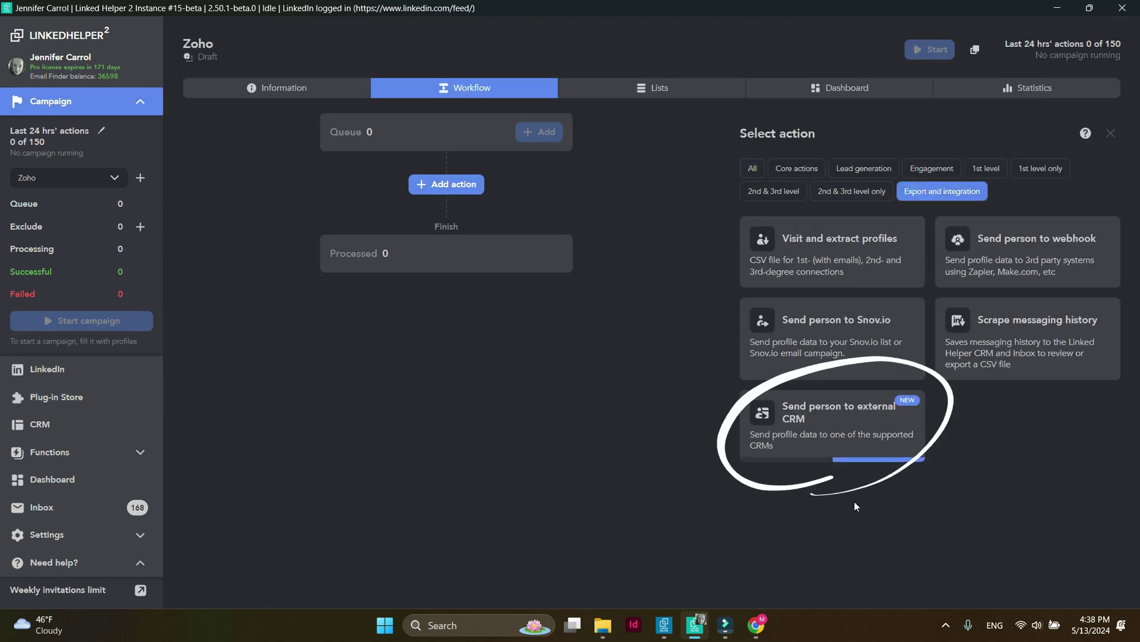
click(876, 457)
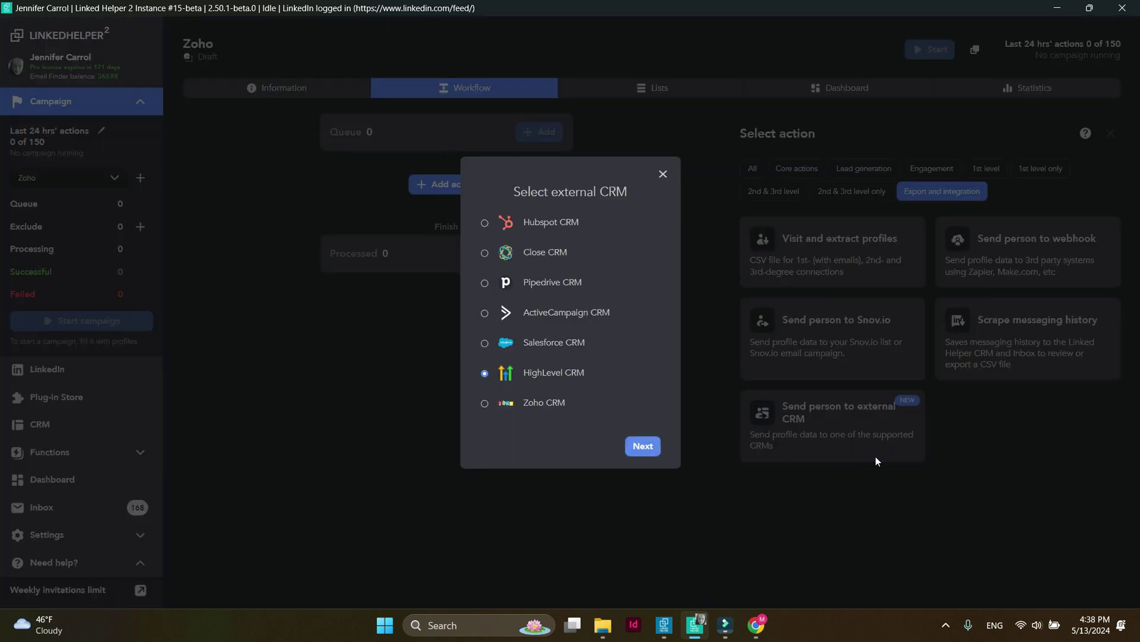
click(485, 403)
click(642, 446)
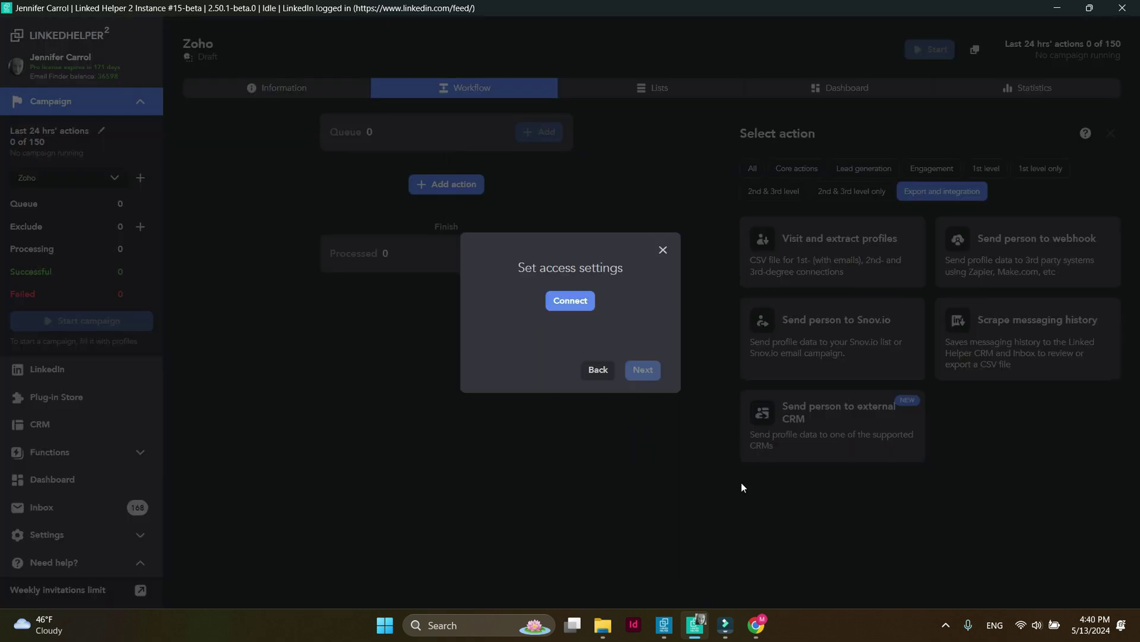
Start the connection to Zoho CRM and sign in to Zoho with the account's email address.
click(563, 308)
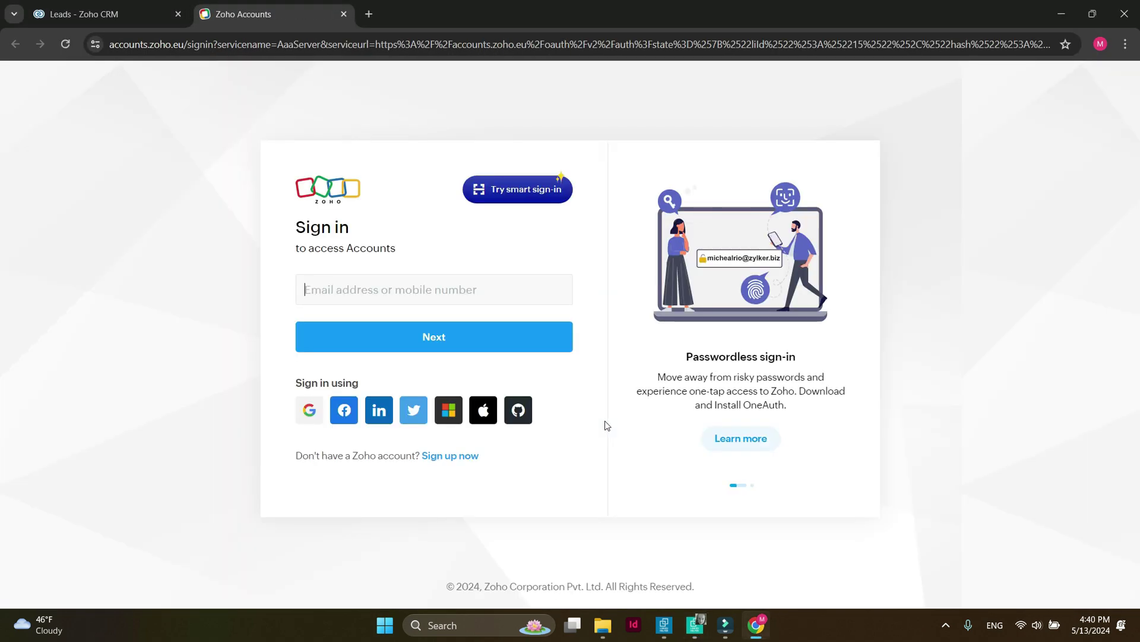
text(megan)
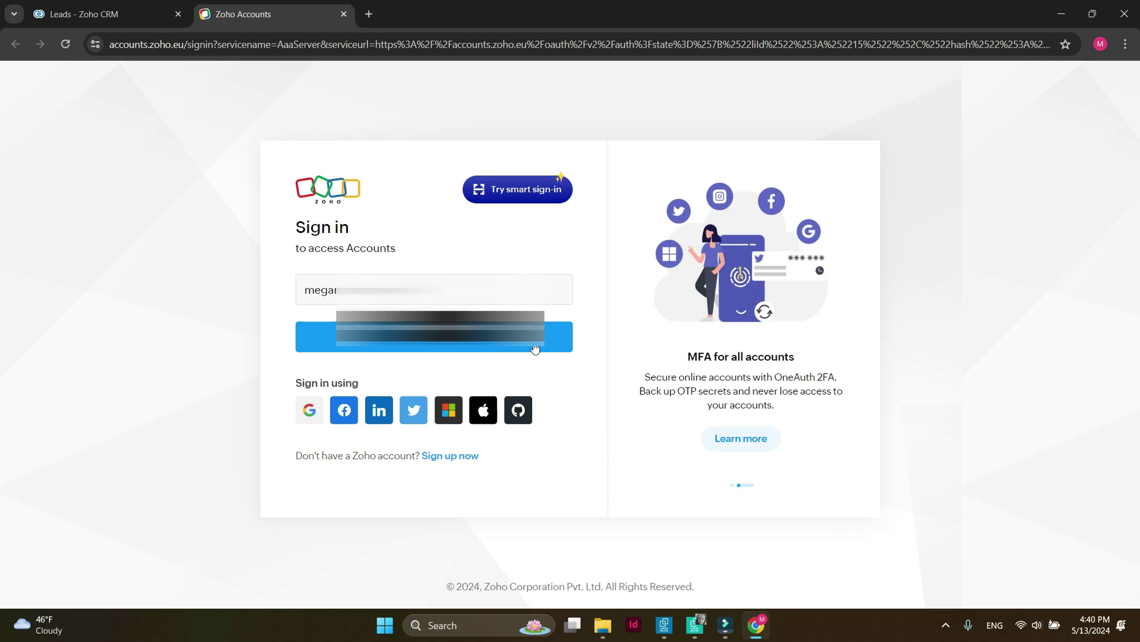
click(481, 327)
click(497, 349)
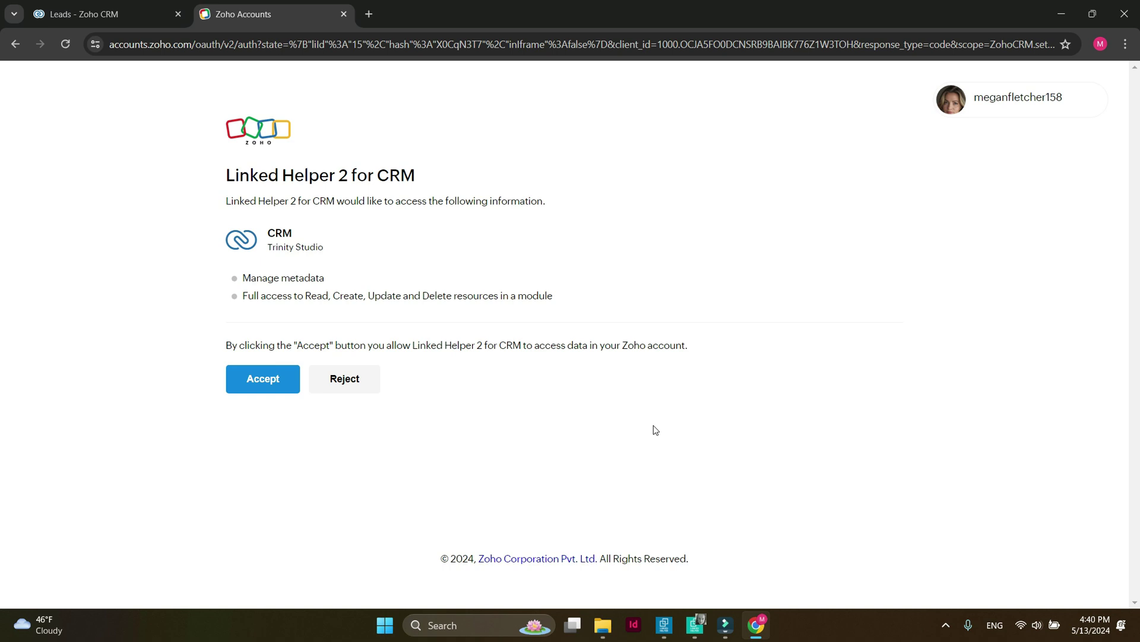
Allow Linked Helper 2 to access the Zoho CRM data, return to Linked Helper and proceed to the Zoho CRM configuration.
click(233, 387)
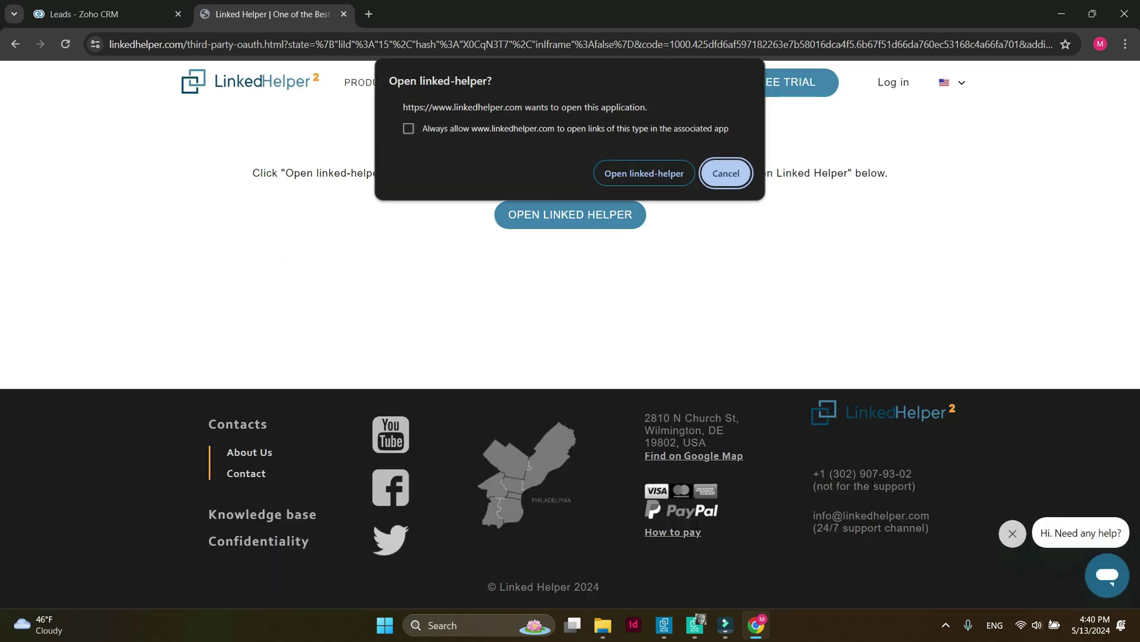
click(648, 181)
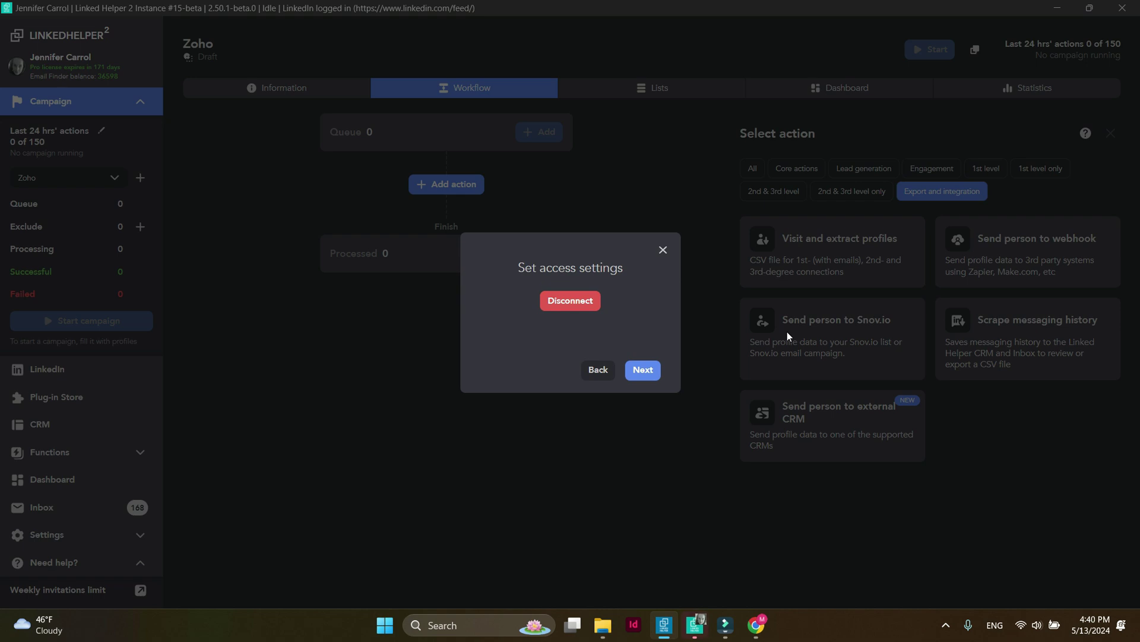
click(650, 369)
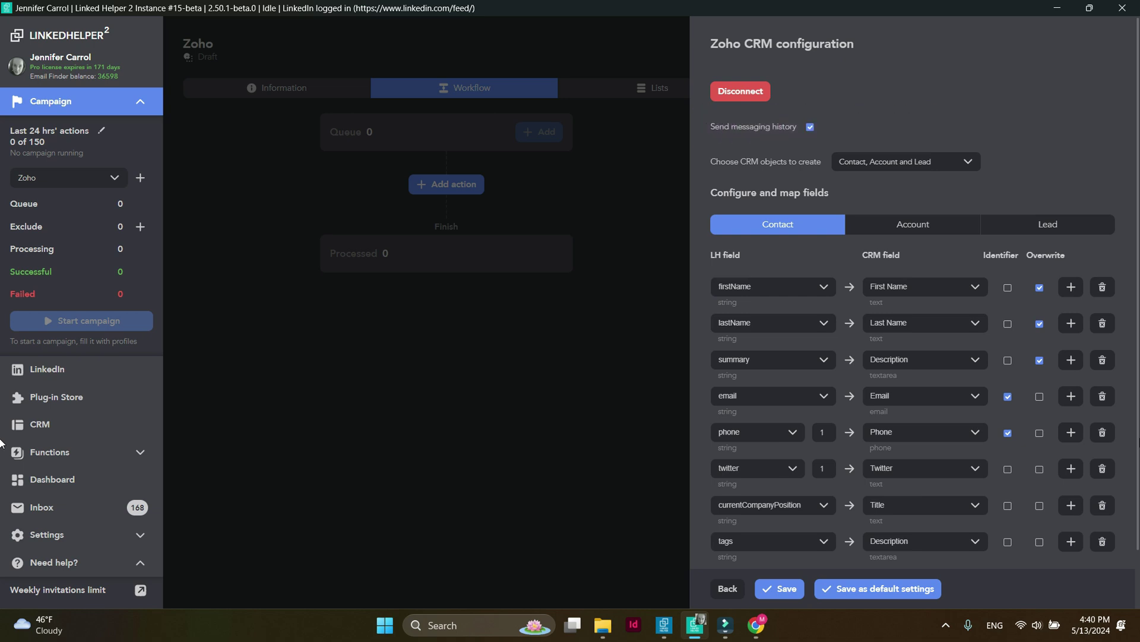
Set the CRM objects to create to Contact and Account, and map the contact's tags field to the Tag CRM field.
click(965, 161)
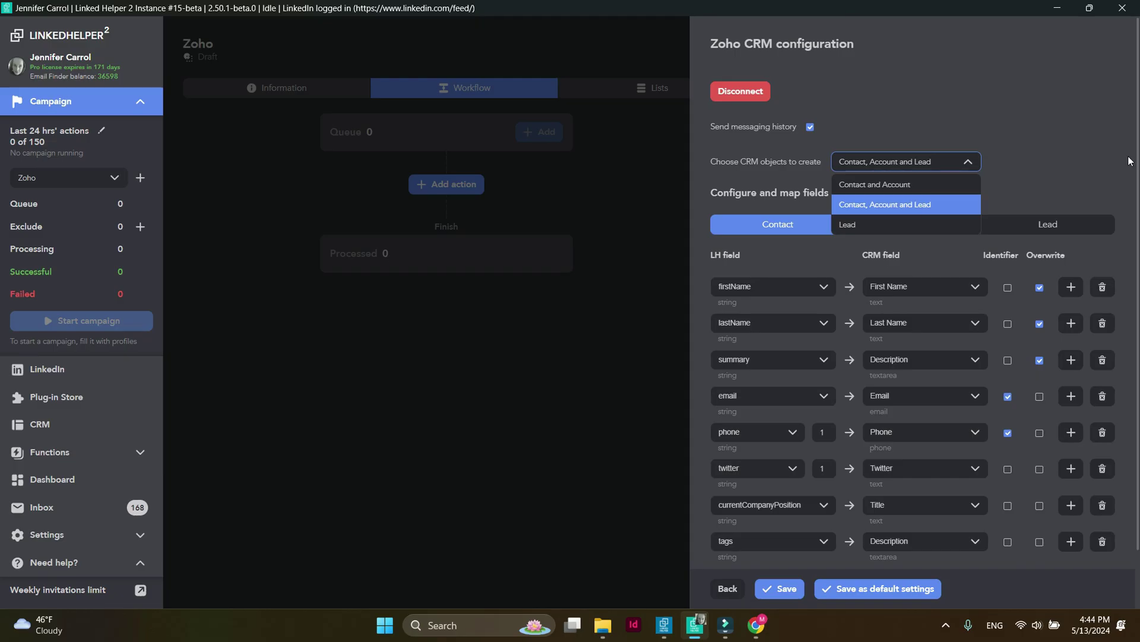
click(970, 182)
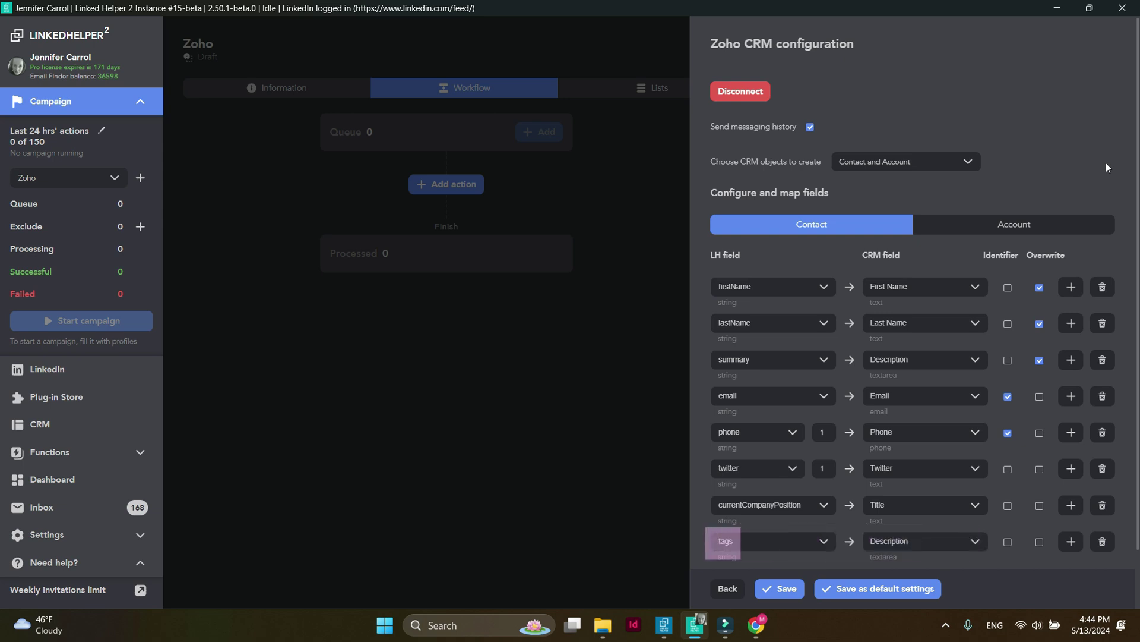
scroll(980, 481, down, 1)
click(981, 479)
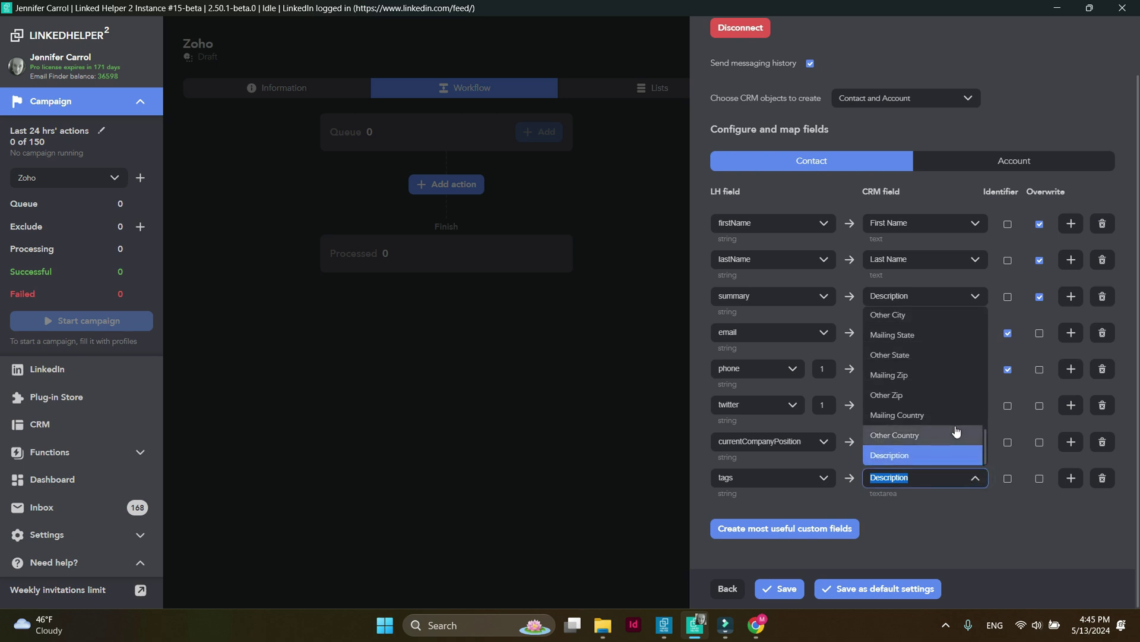
scroll(956, 431, up, 5)
scroll(957, 431, up, 3)
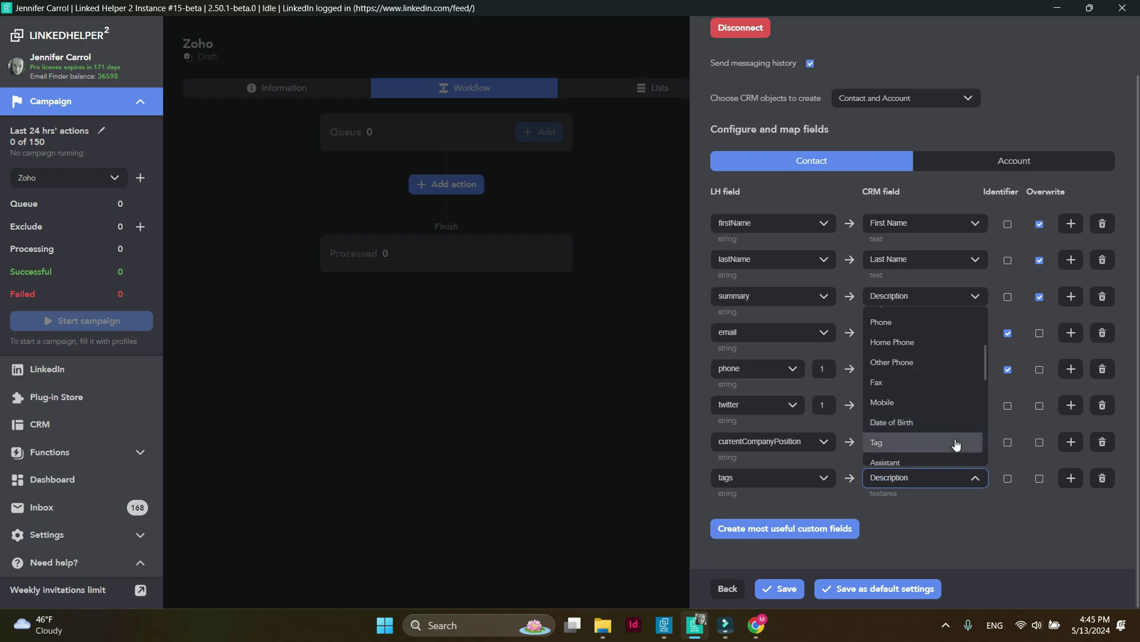
click(956, 441)
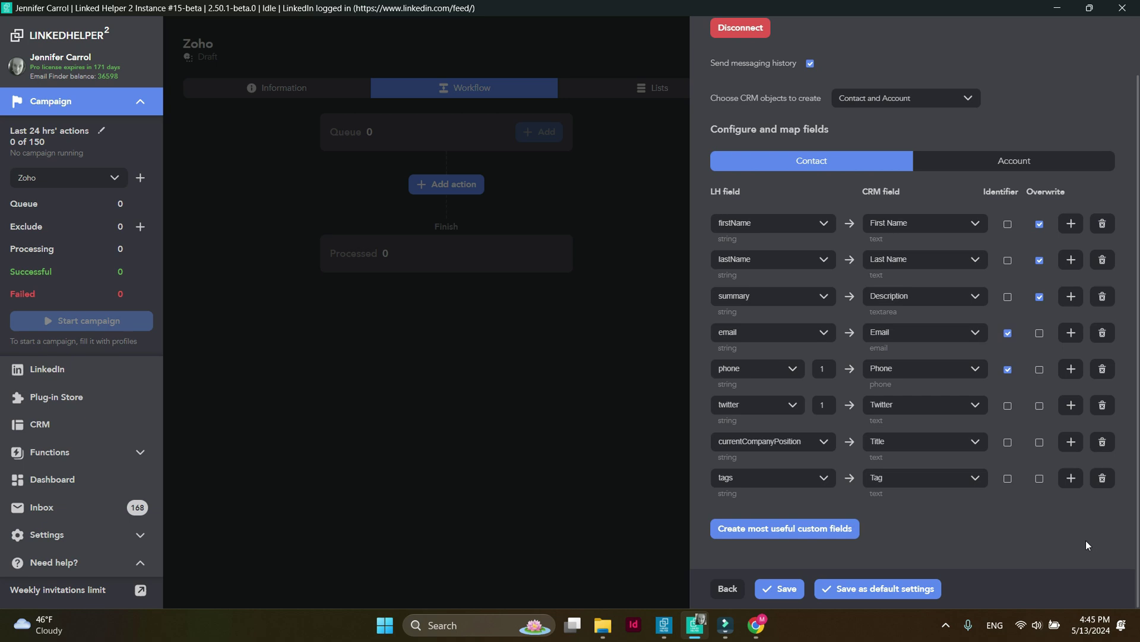
Create the most useful custom fields for contacts, excluding fullName, memberDistance, address, phoneWithType 1, phoneWithType 2, campaignName and actionName.
click(850, 527)
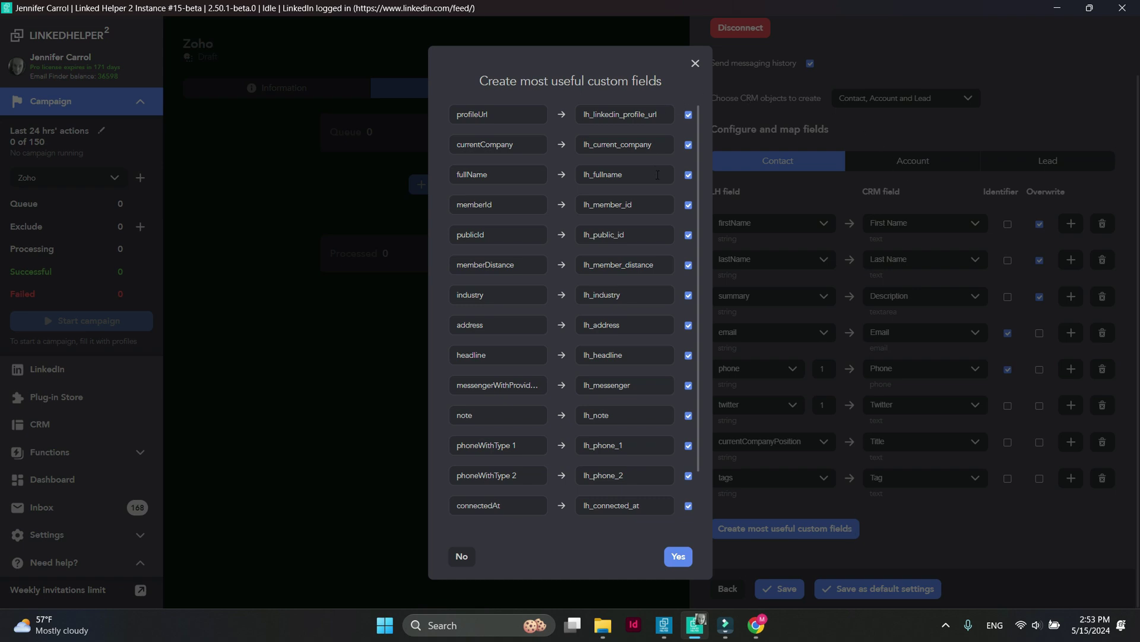
click(691, 177)
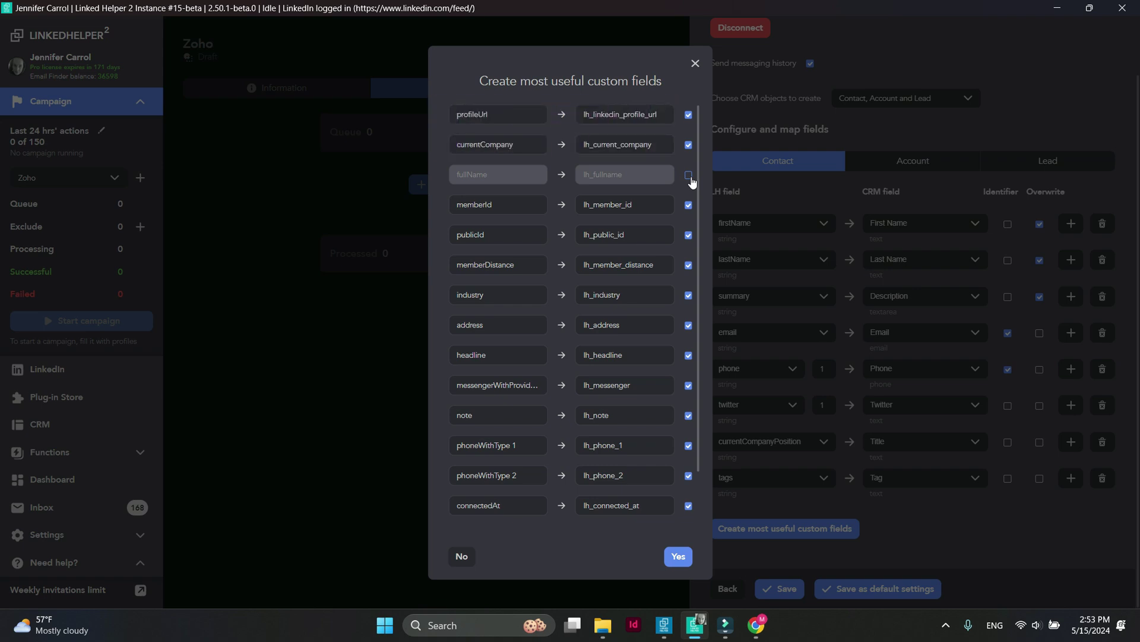
click(689, 265)
click(689, 325)
click(689, 445)
click(689, 475)
scroll(688, 479, down, 1)
click(689, 481)
click(688, 511)
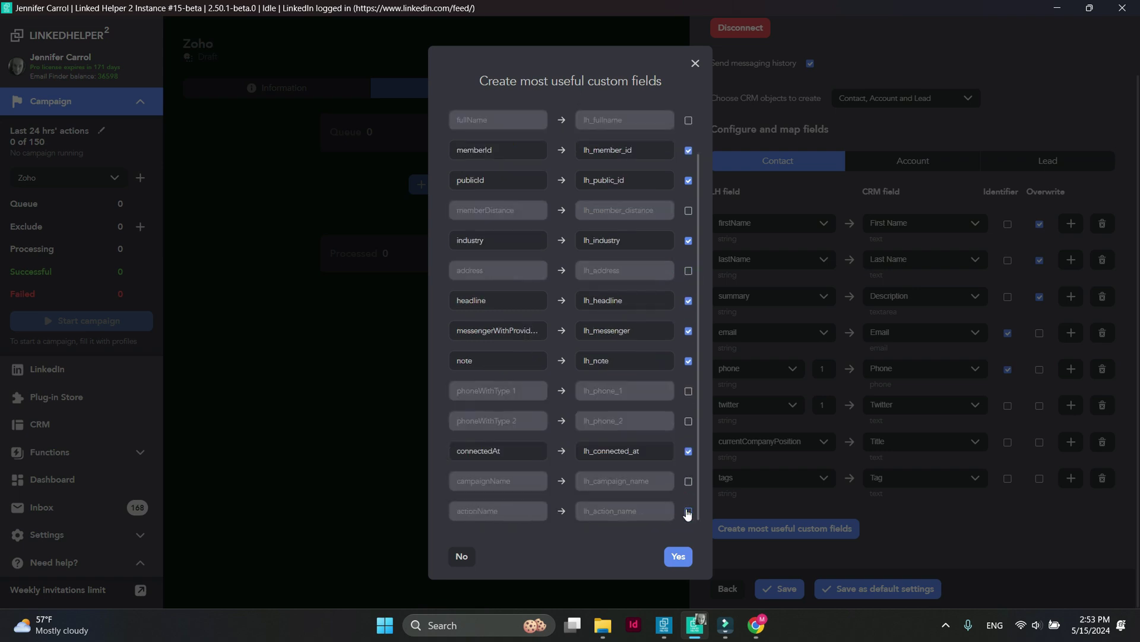
click(677, 556)
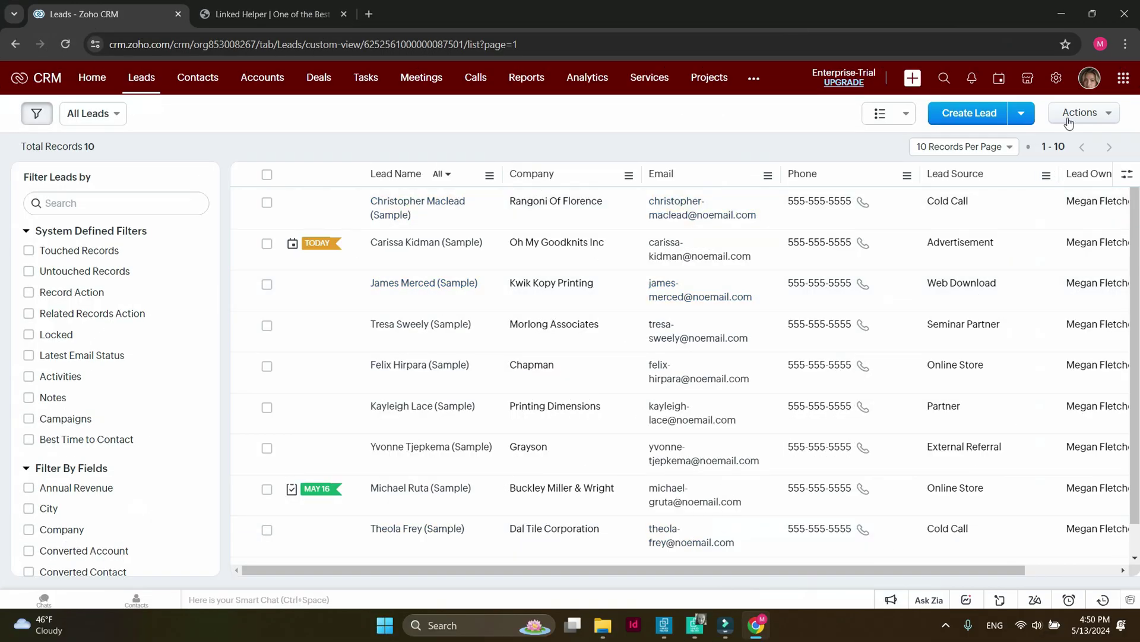
Open the Contacts module's field listing in the Zoho CRM setup and review the custom fields with the lh_ prefix.
click(1058, 79)
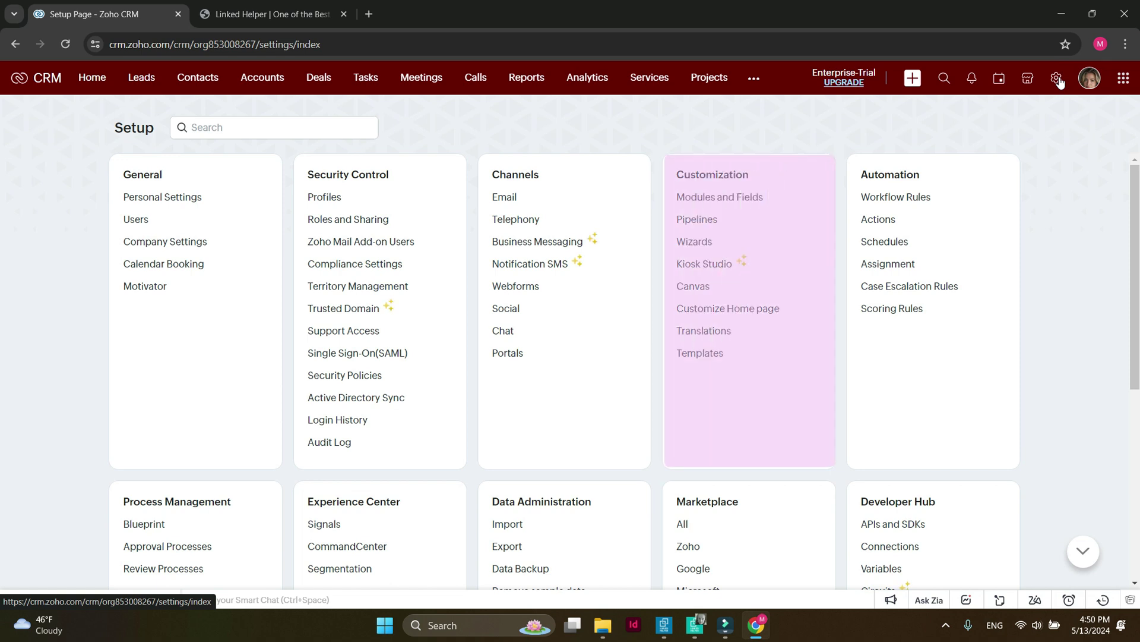
click(753, 197)
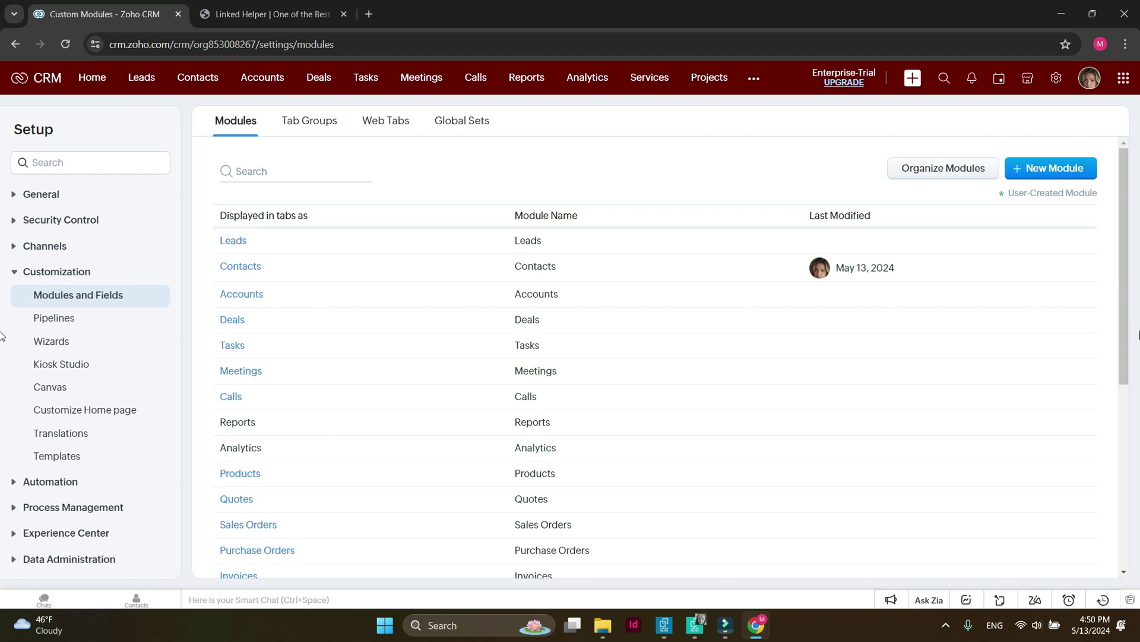
click(230, 269)
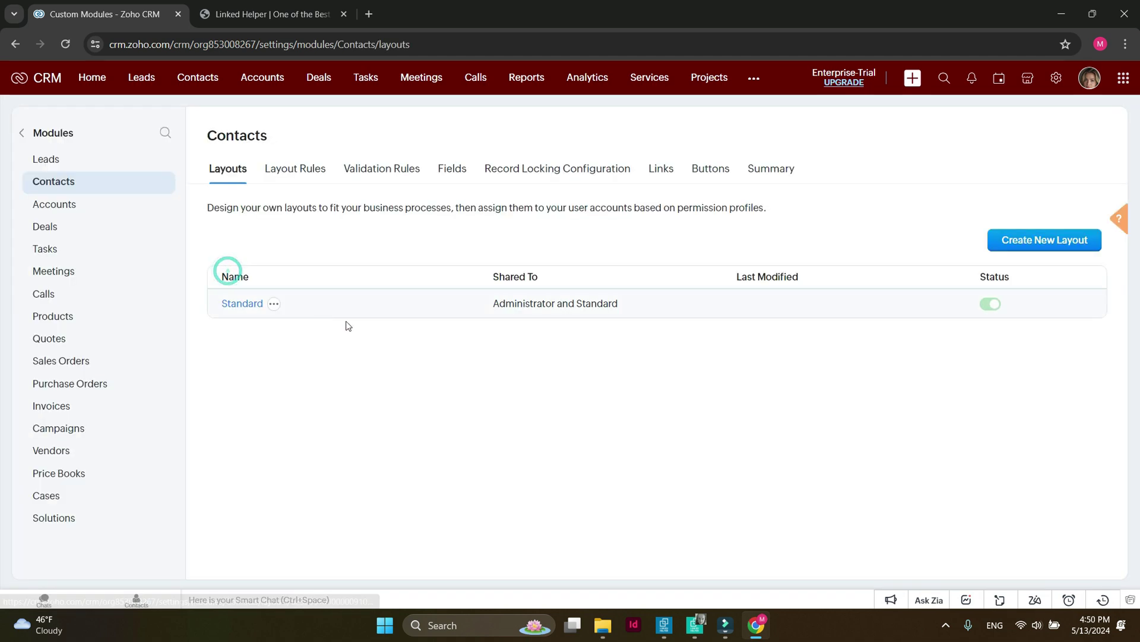
click(453, 170)
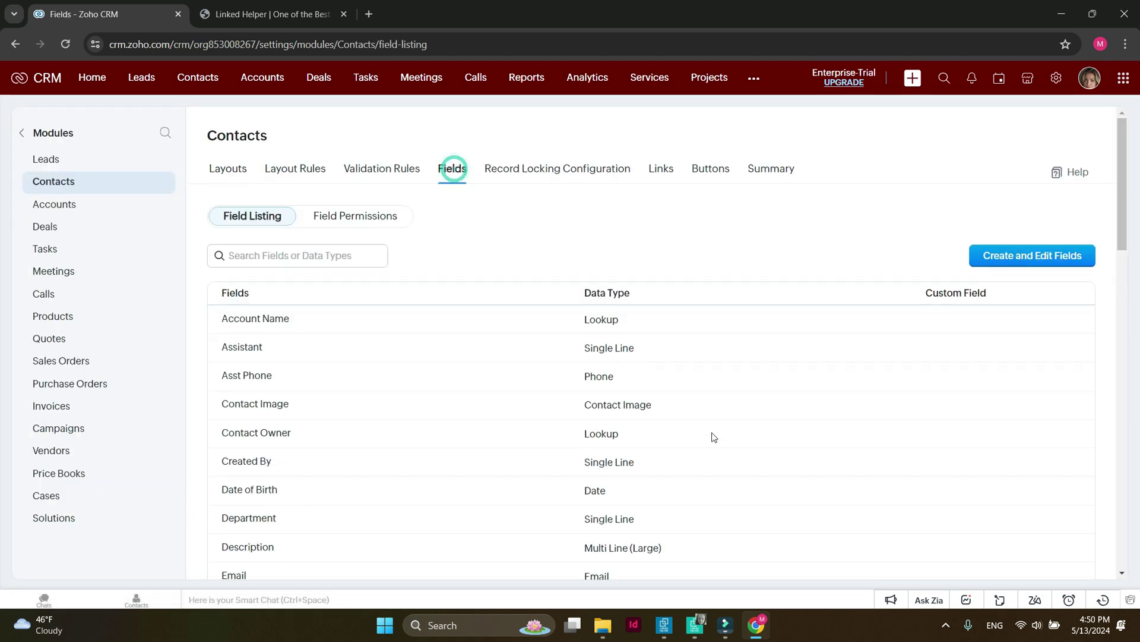
scroll(747, 502, down, 7)
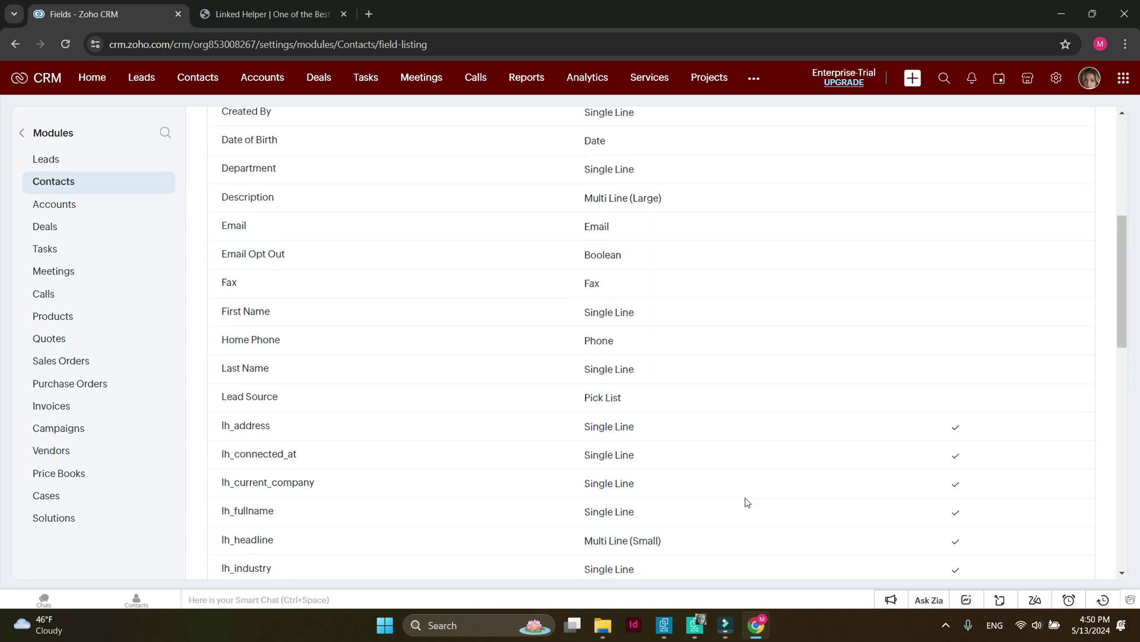
scroll(747, 502, down, 2)
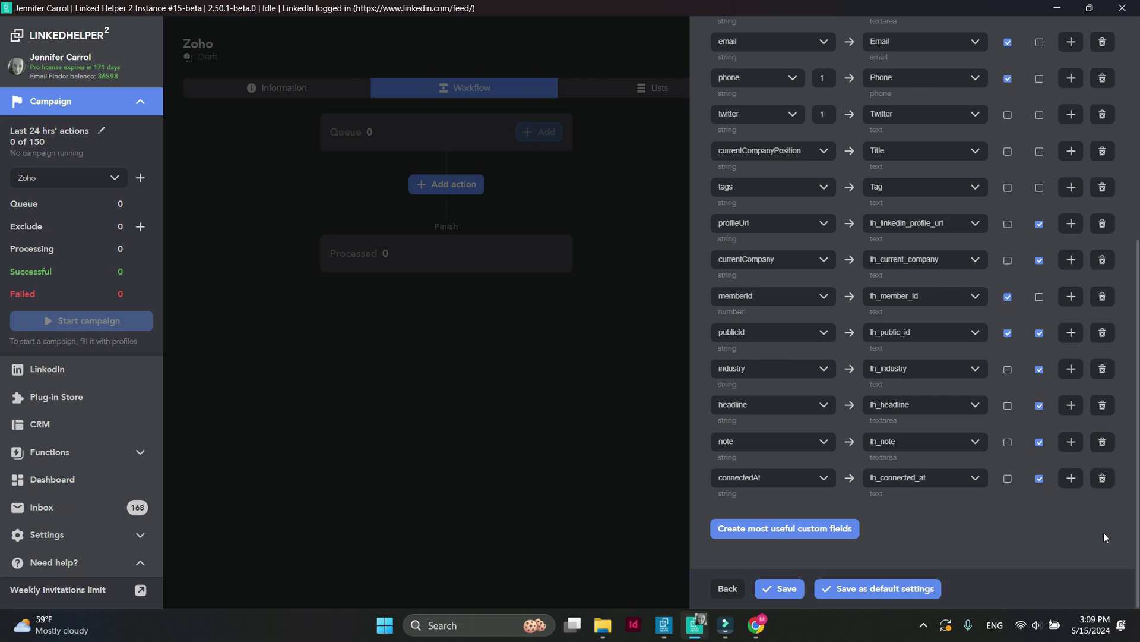
Add a contact field mapping after connectedAt and choose followersCount as its Linked Helper field.
click(1072, 483)
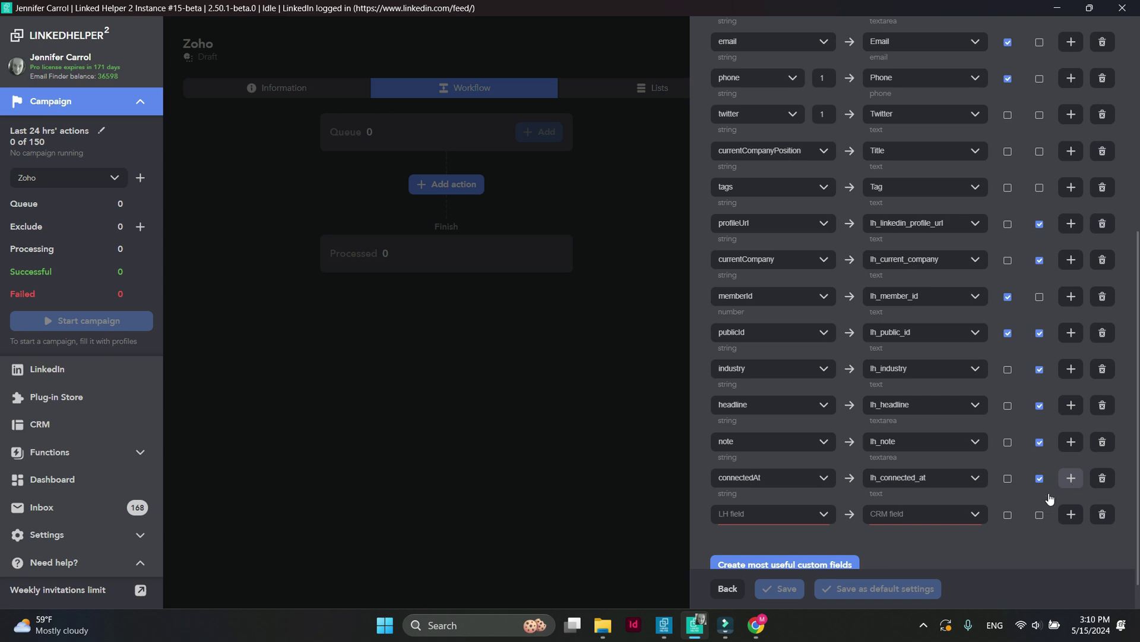
click(821, 522)
scroll(803, 475, up, 3)
scroll(803, 475, down, 4)
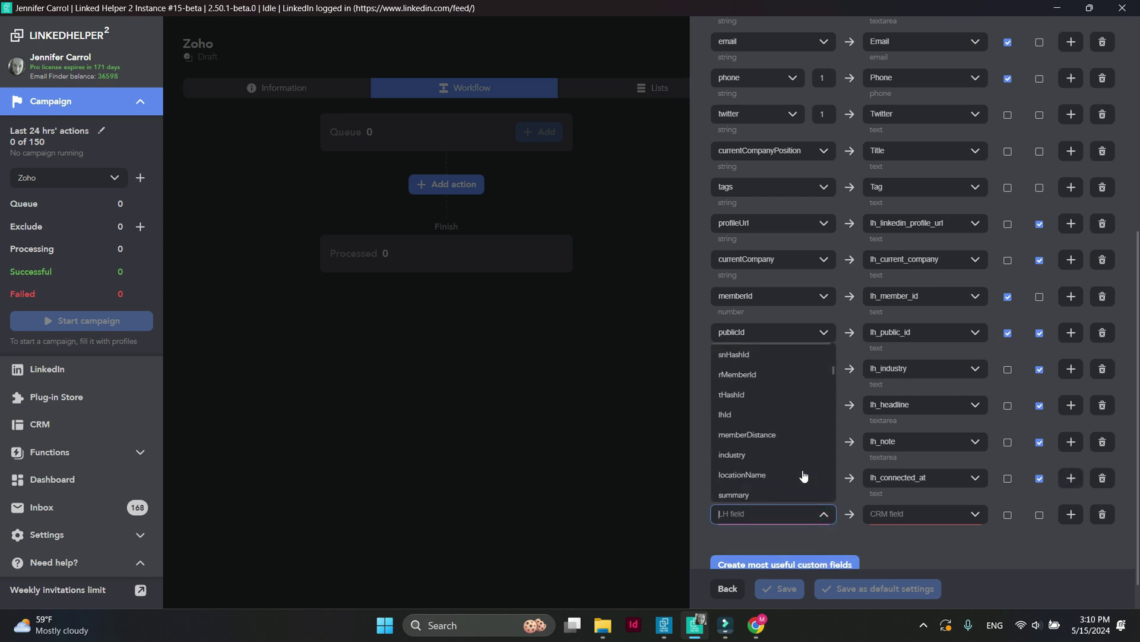
text(fol)
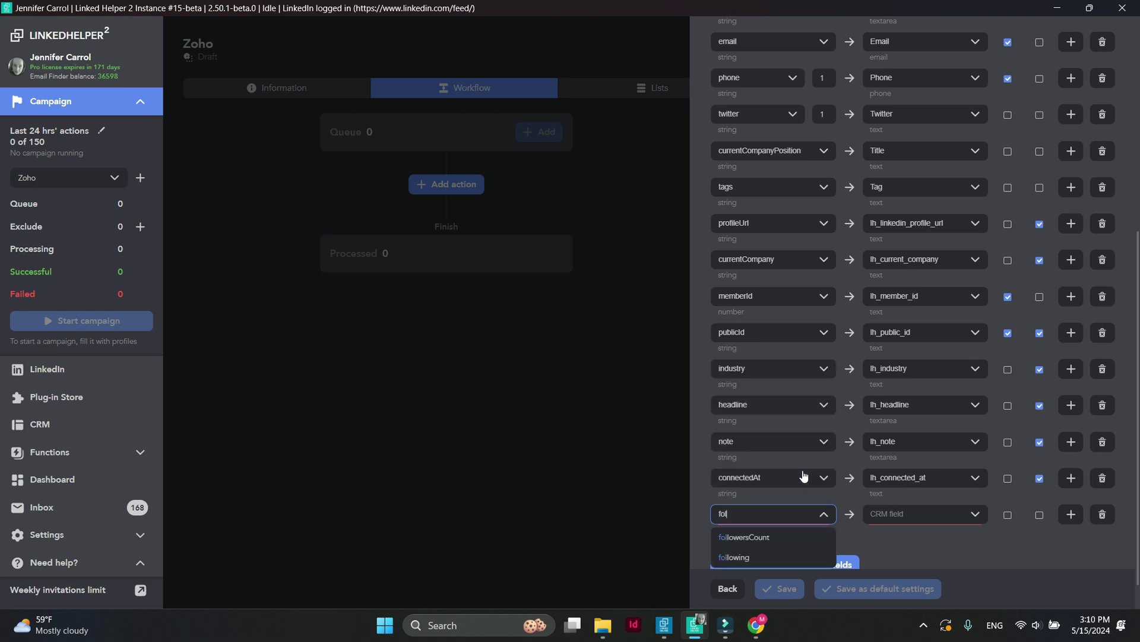
click(799, 537)
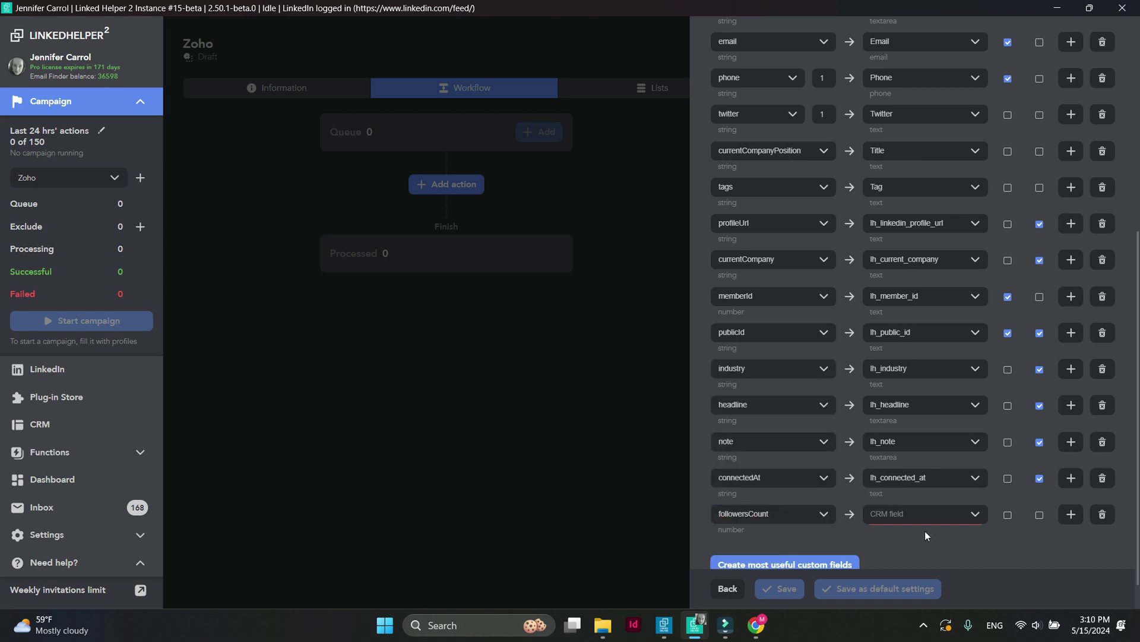
Create a new Text CRM field named lh_followers for followersCount and enable overwriting for that mapping.
click(974, 515)
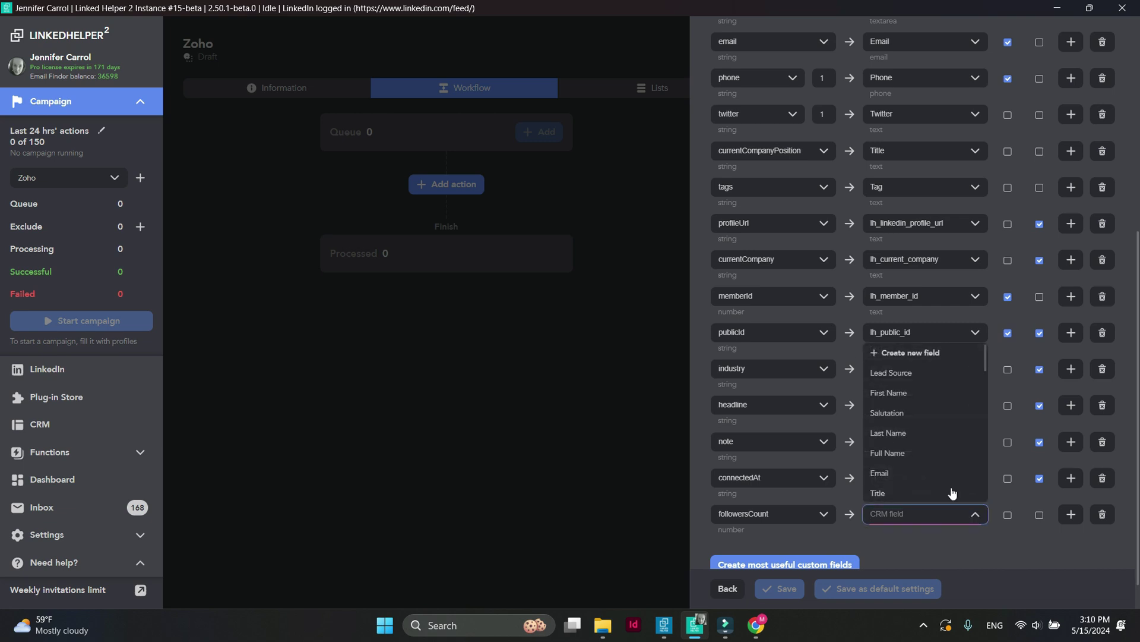
scroll(935, 469, down, 2)
scroll(934, 469, down, 5)
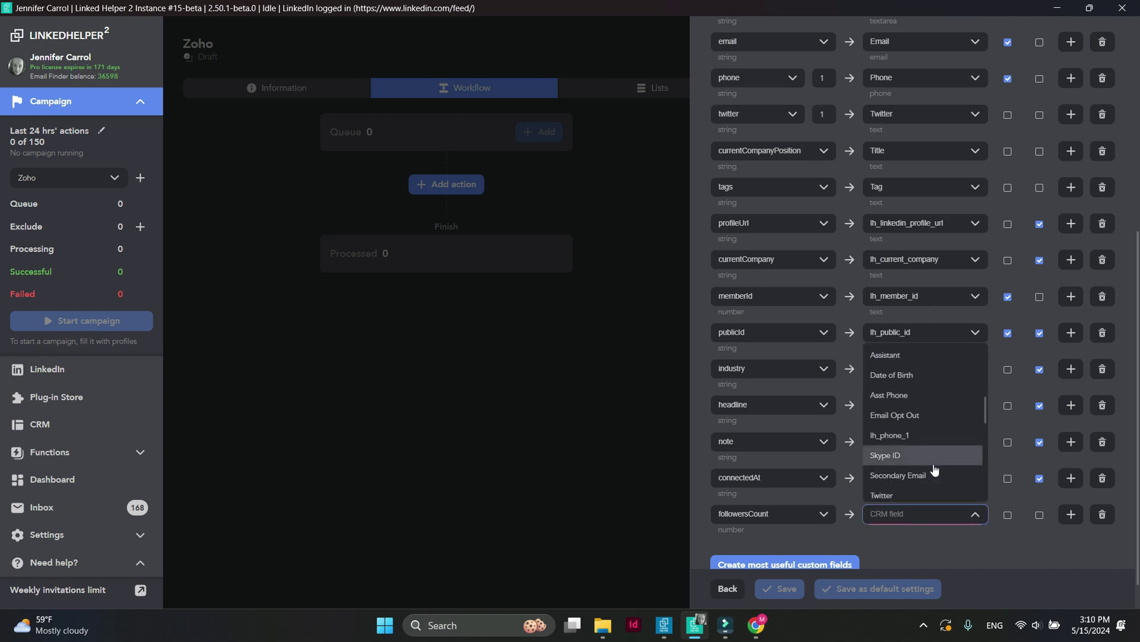
scroll(934, 469, down, 2)
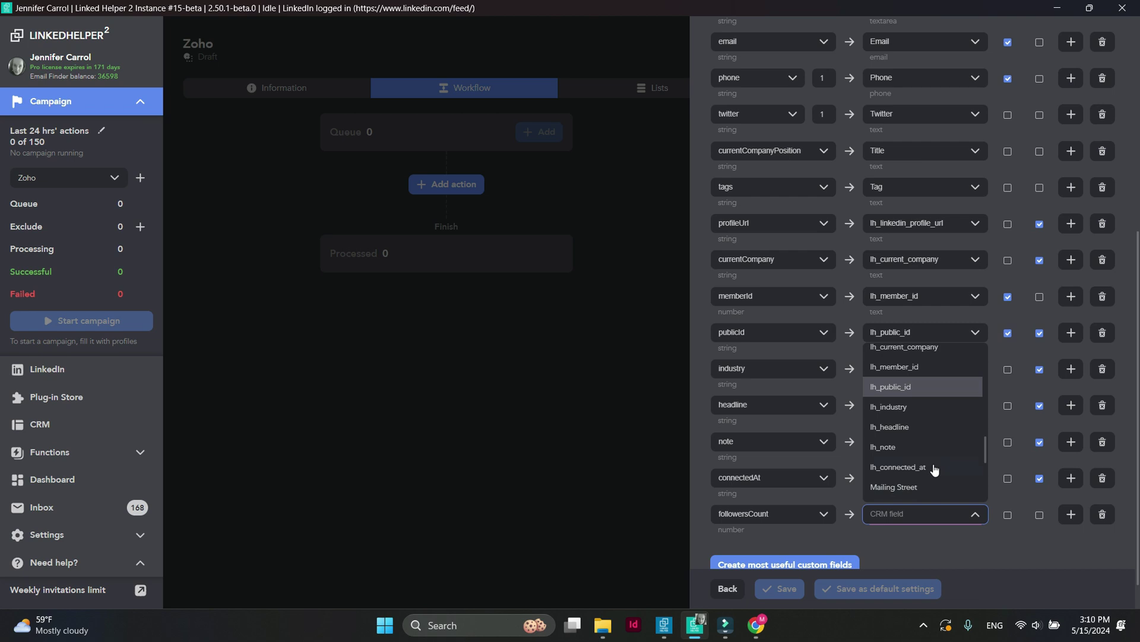
scroll(935, 469, up, 9)
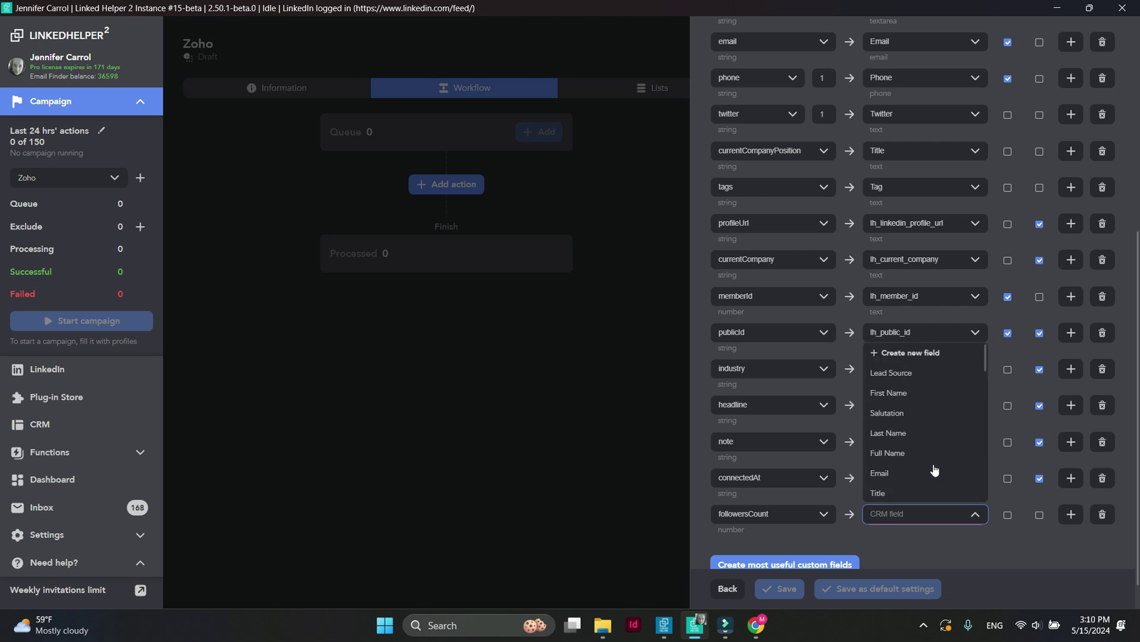
click(936, 357)
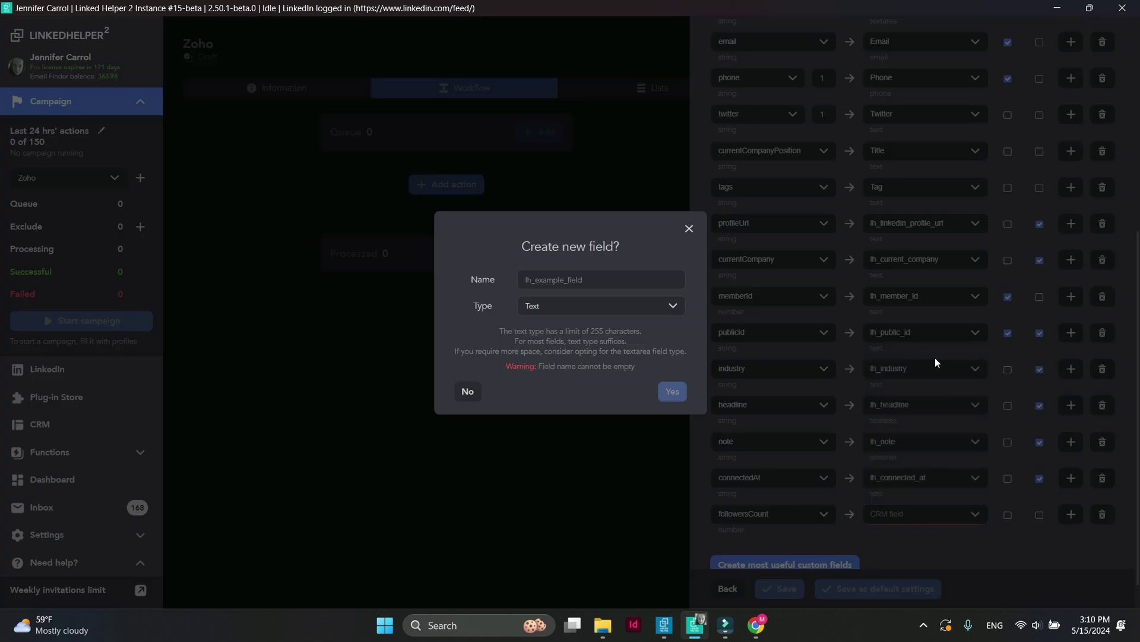
click(644, 287)
text(lh_f)
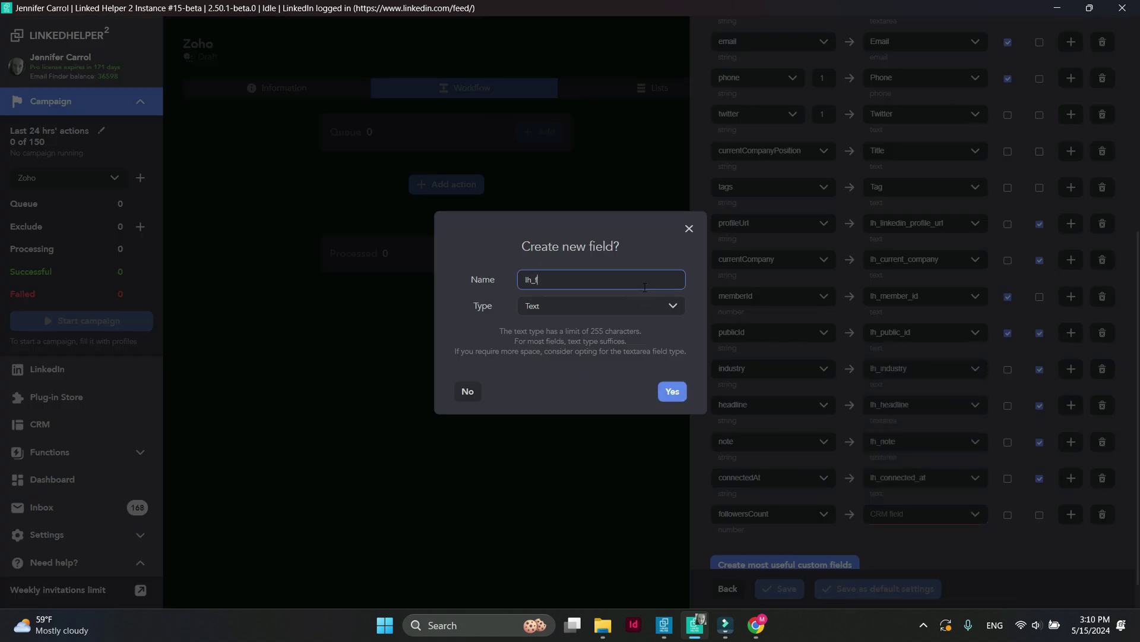
text(ollowers)
click(657, 309)
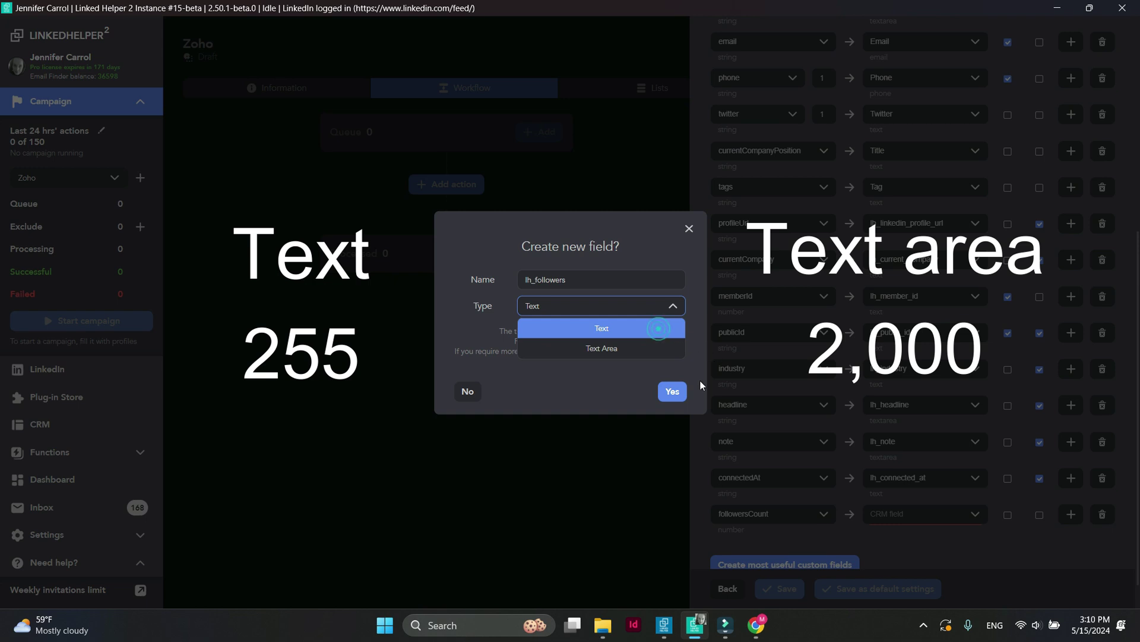
click(682, 396)
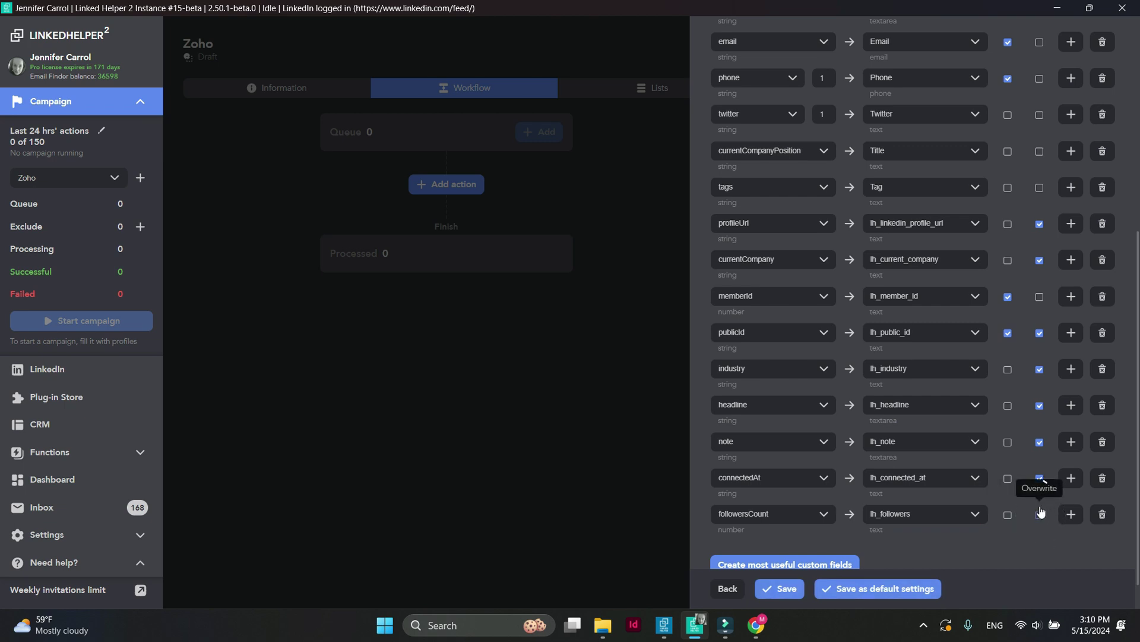
click(1040, 516)
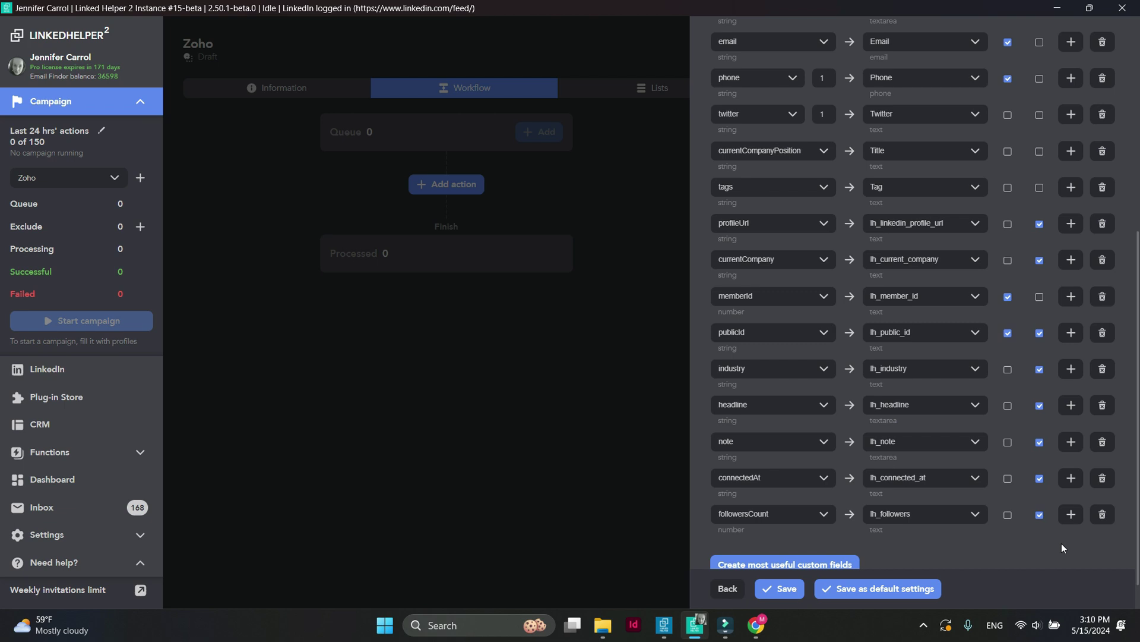
Add another contact field mapping after followersCount with the custom variable cs_tools as its Linked Helper field.
scroll(1062, 547, down, 1)
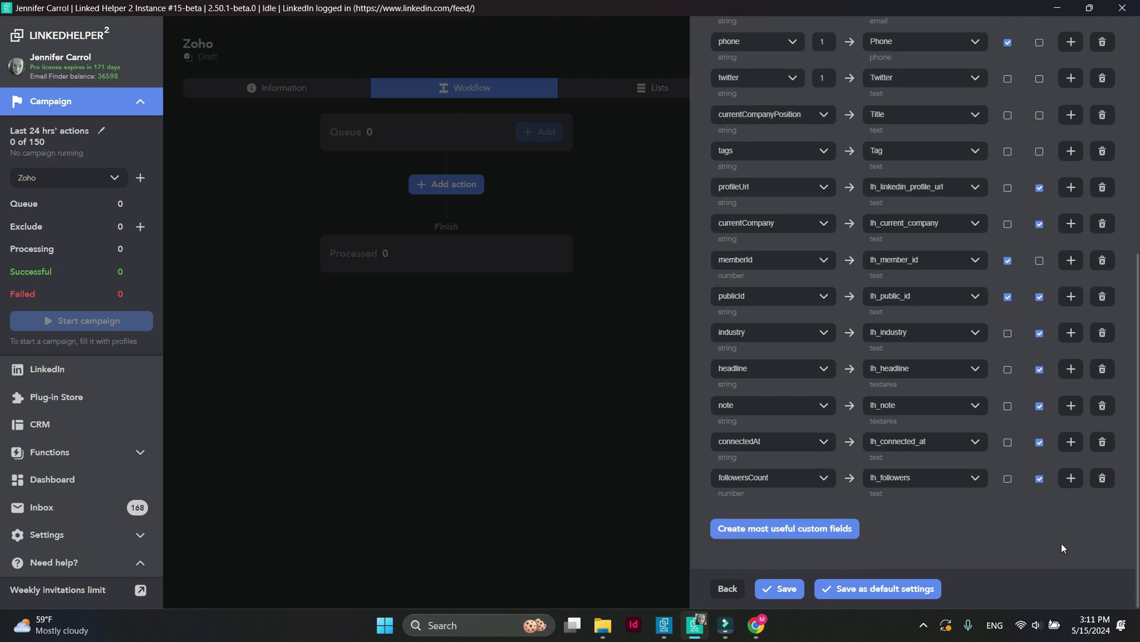
click(1071, 478)
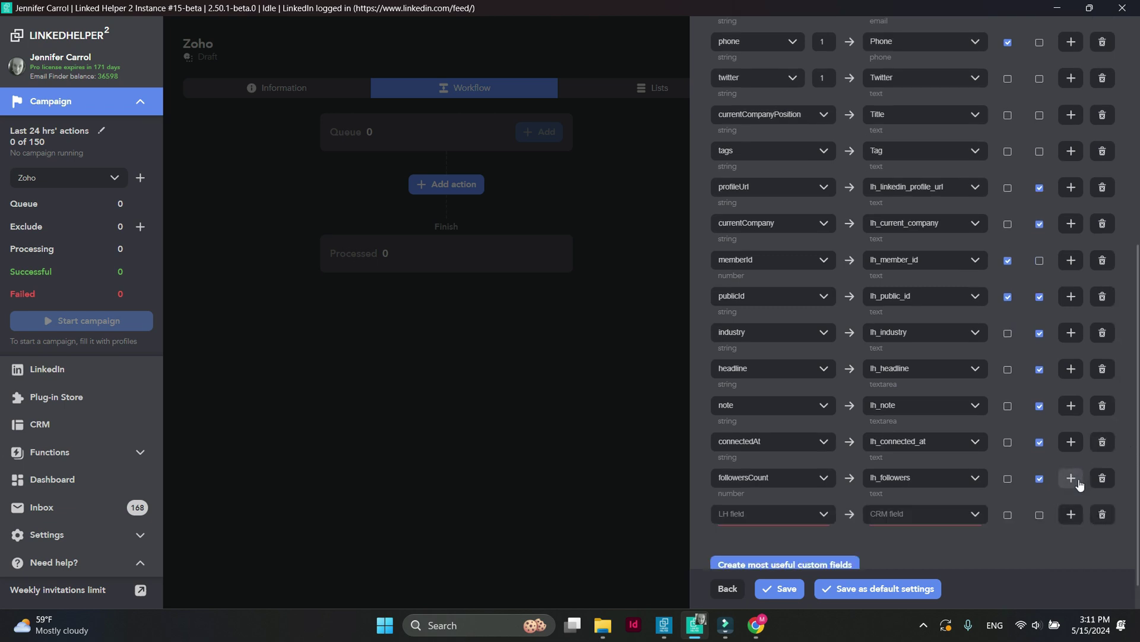
click(830, 520)
text(cs-)
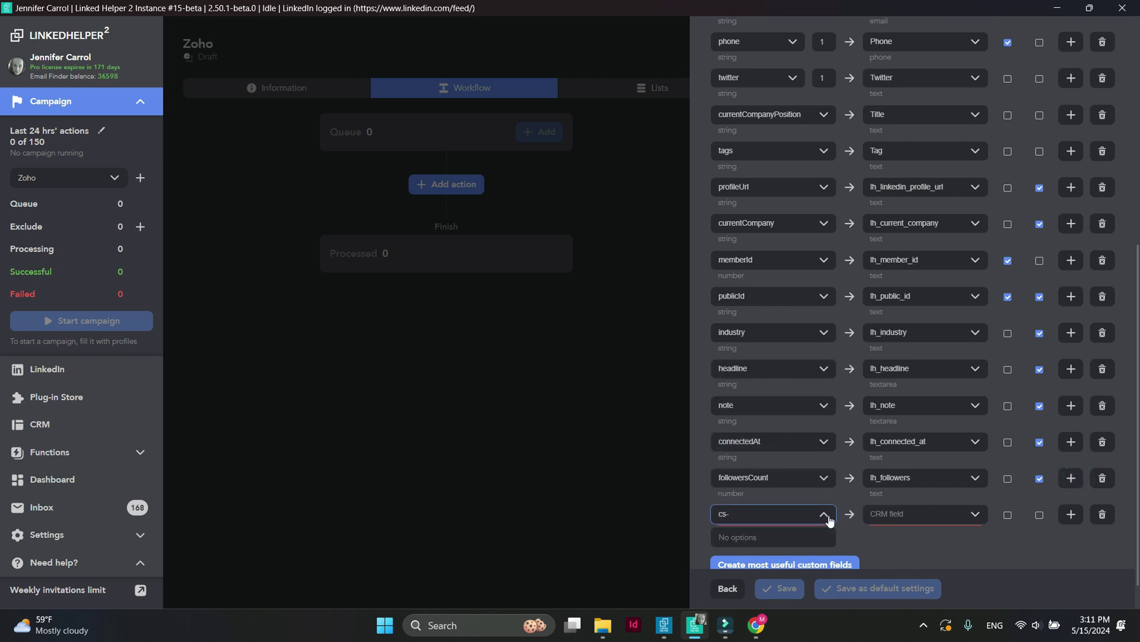
key(BackSpace)
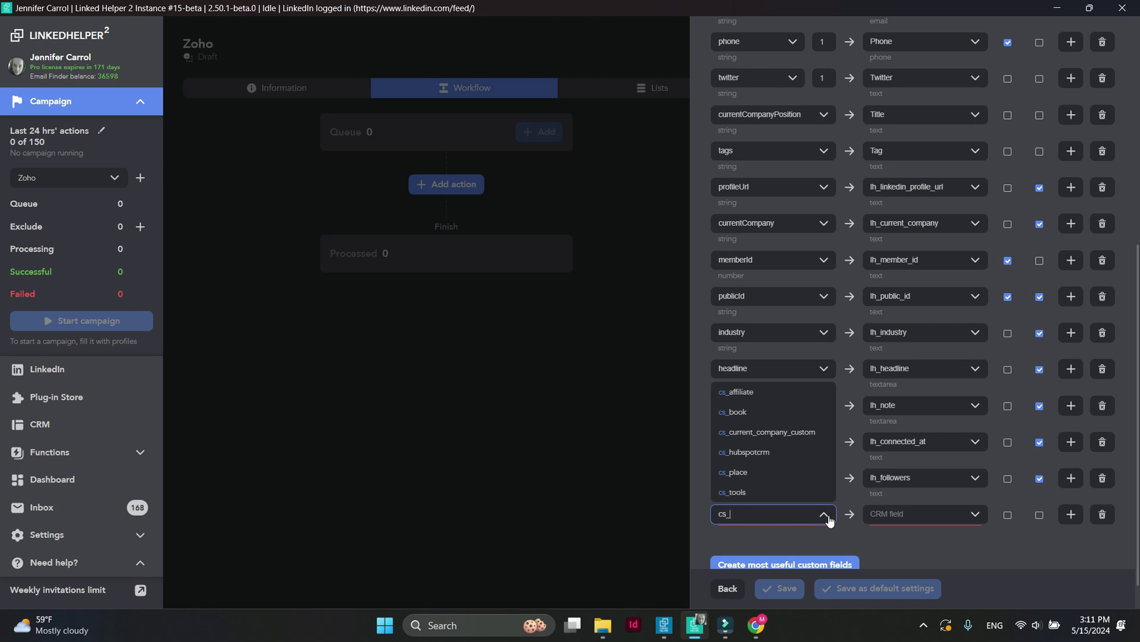
click(783, 496)
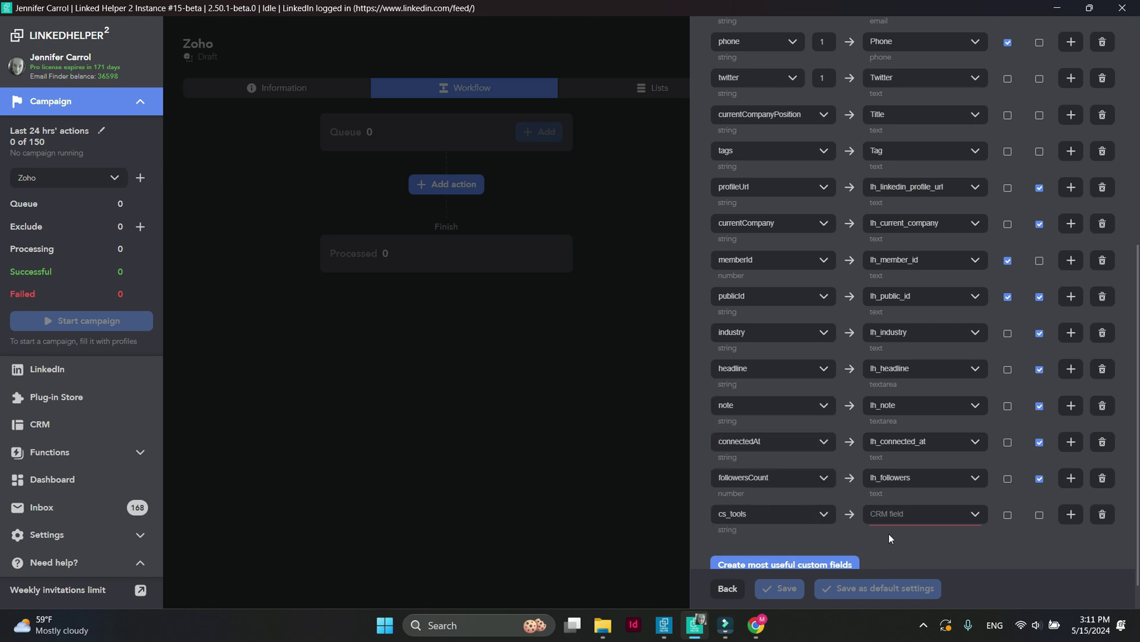
Map cs_tools to the existing lh_note CRM field.
click(979, 525)
scroll(941, 462, down, 10)
scroll(938, 465, up, 3)
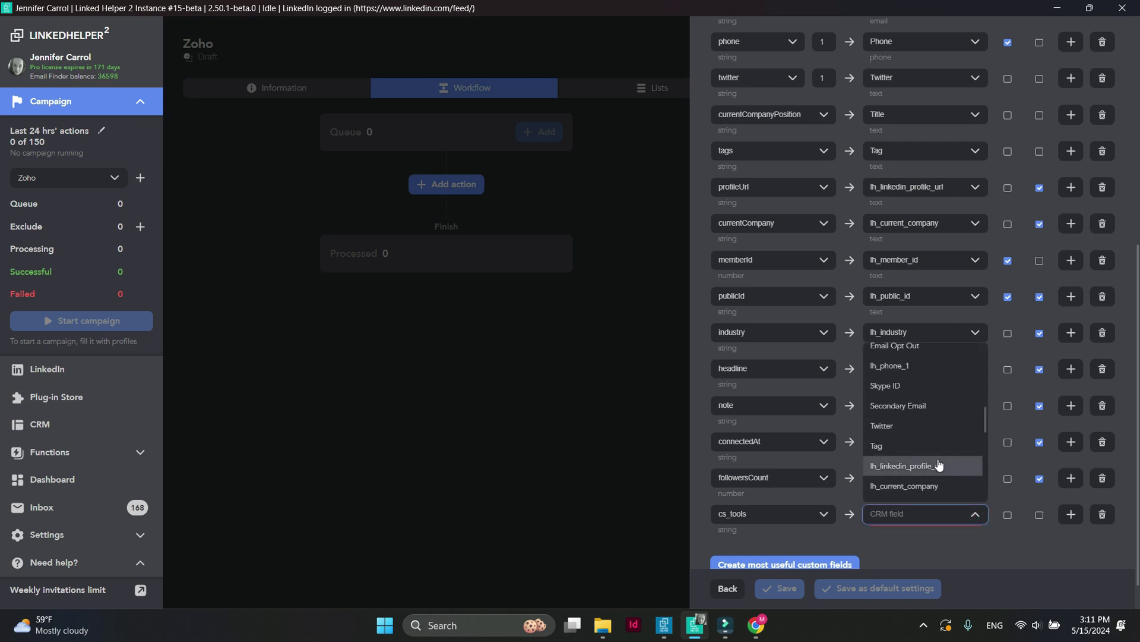
text(not)
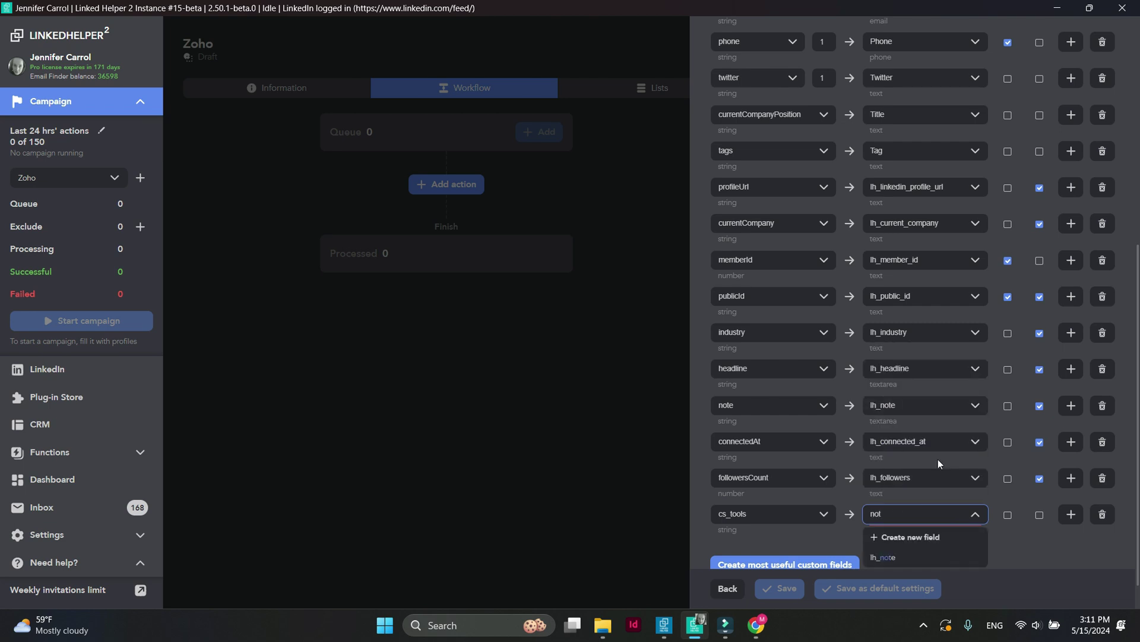
click(923, 556)
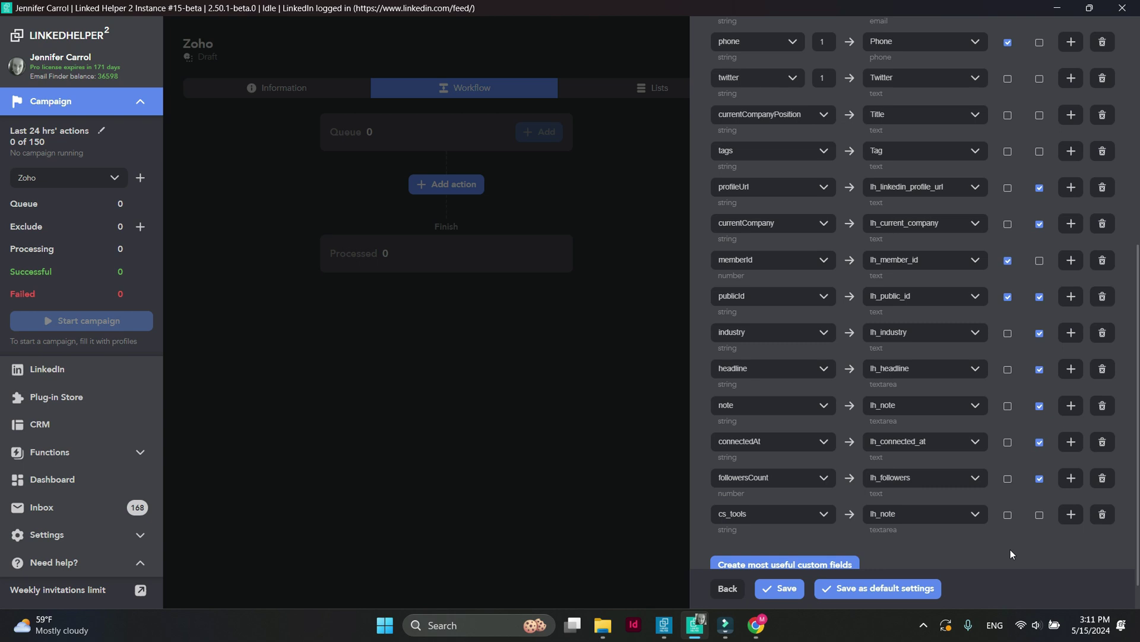
Add a mapping from CONSTANT_VALUE to the Lead Source CRM field and look through the selectable Lead Source values.
scroll(1010, 550, down, 1)
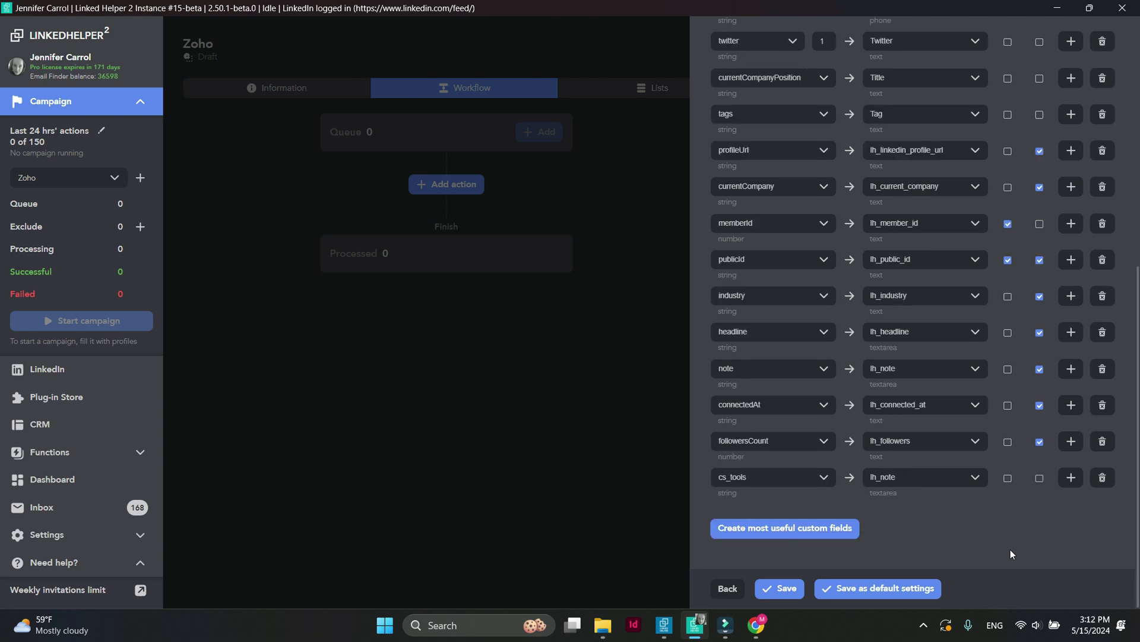
click(1072, 478)
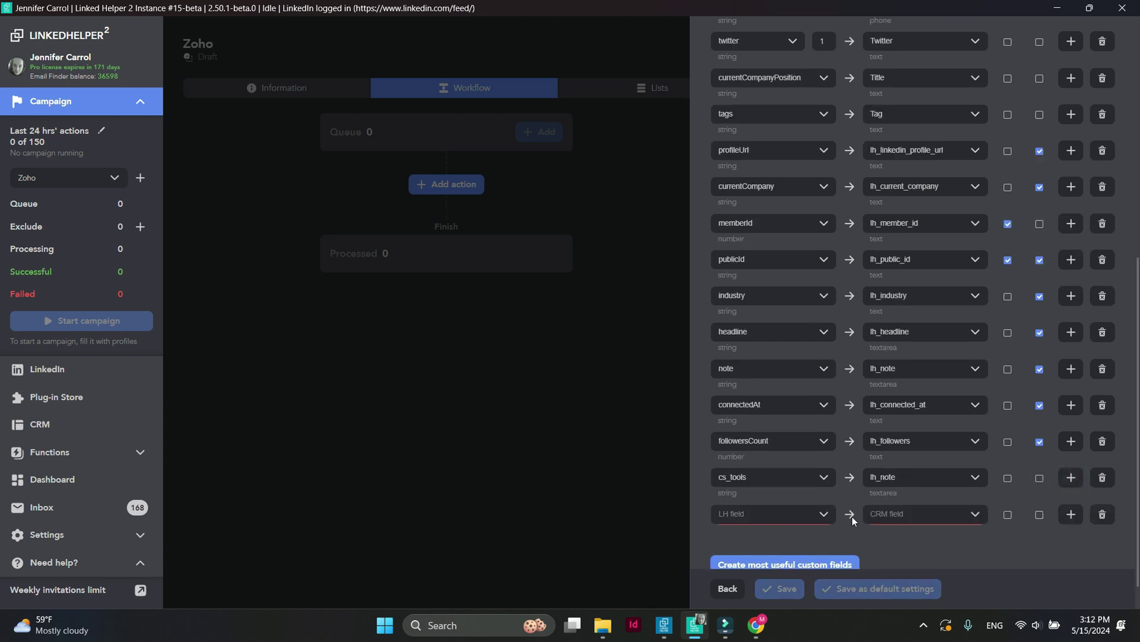
click(824, 515)
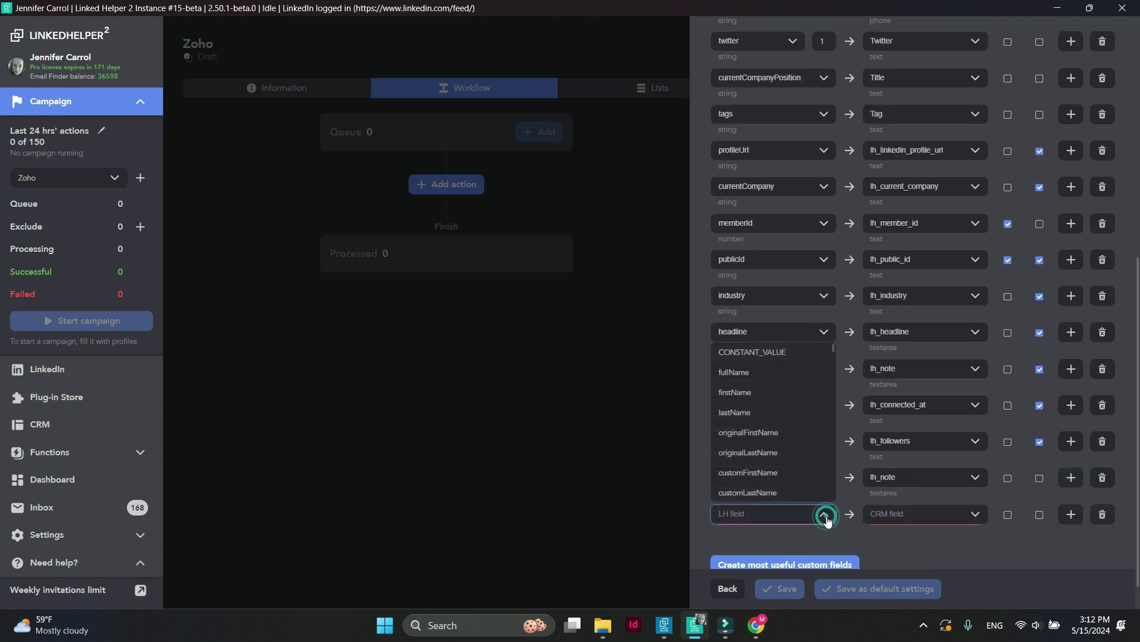
click(795, 351)
scroll(1079, 549, down, 1)
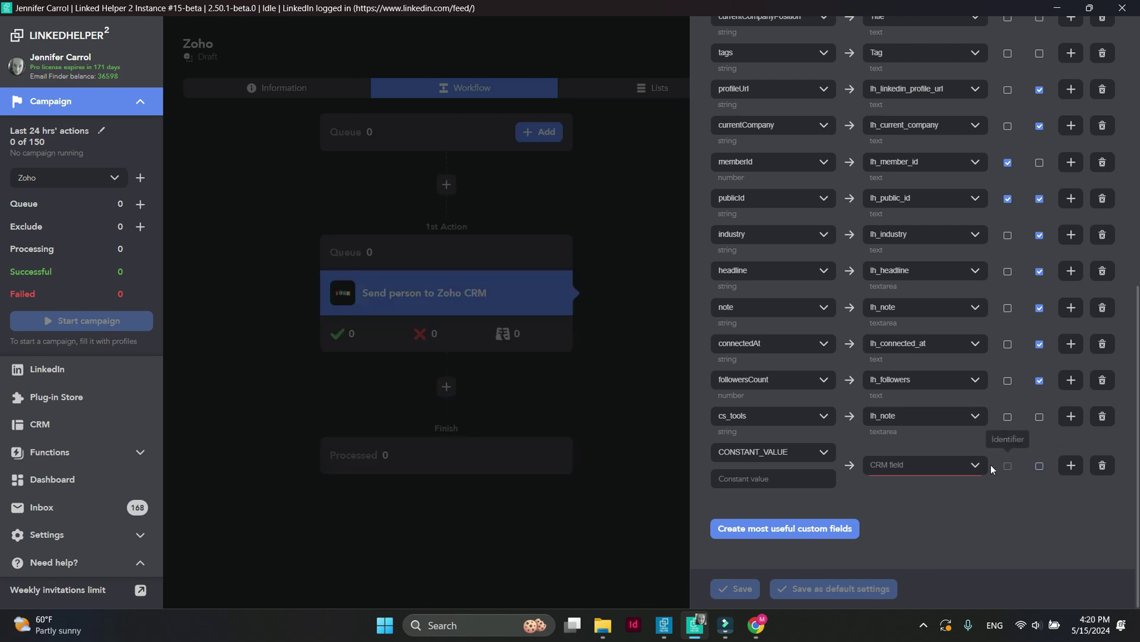
click(979, 476)
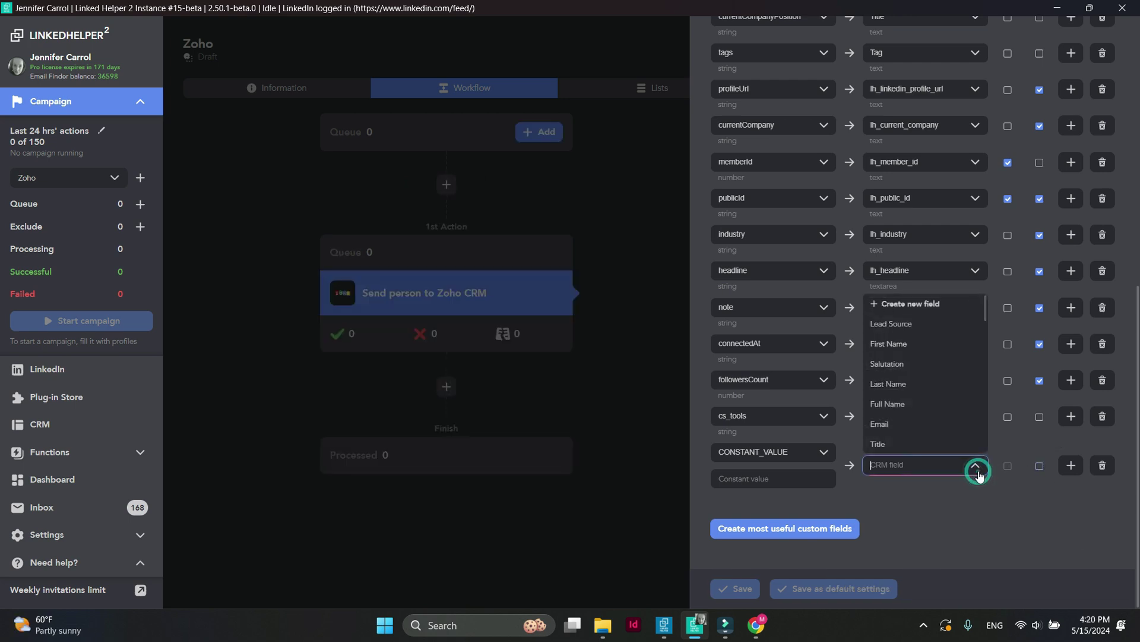
click(905, 330)
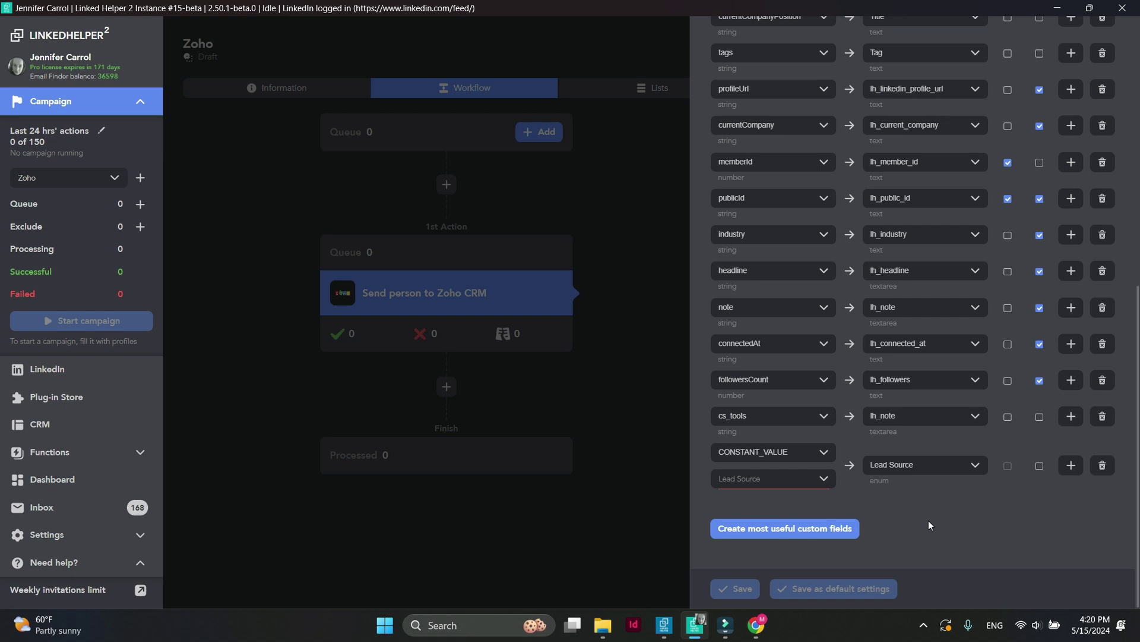
click(825, 483)
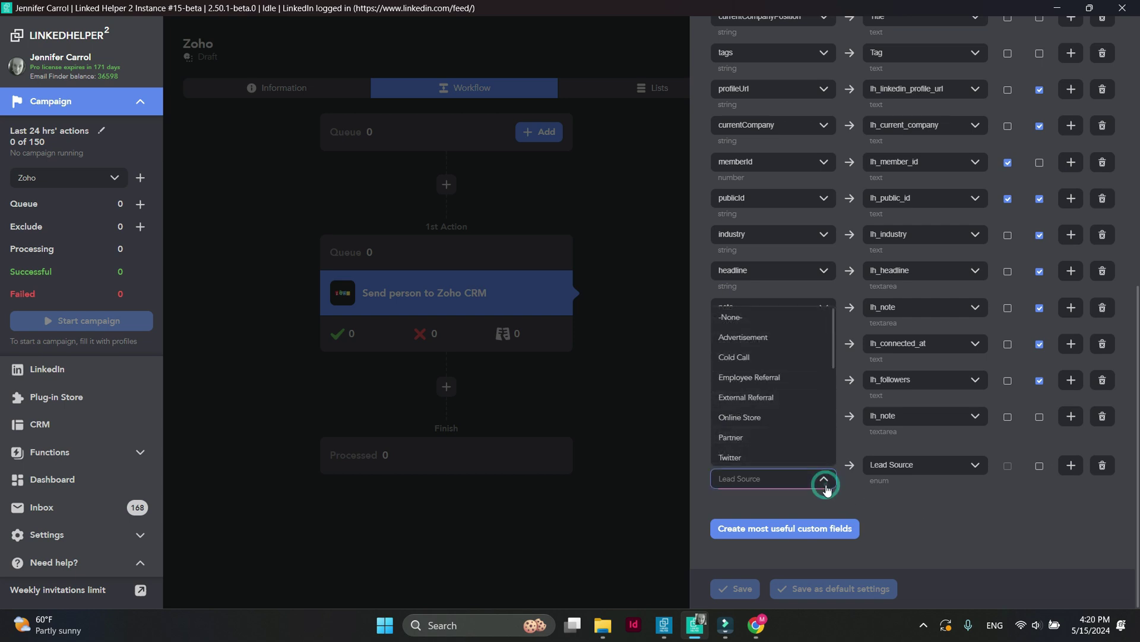
scroll(805, 446, down, 3)
scroll(803, 444, down, 2)
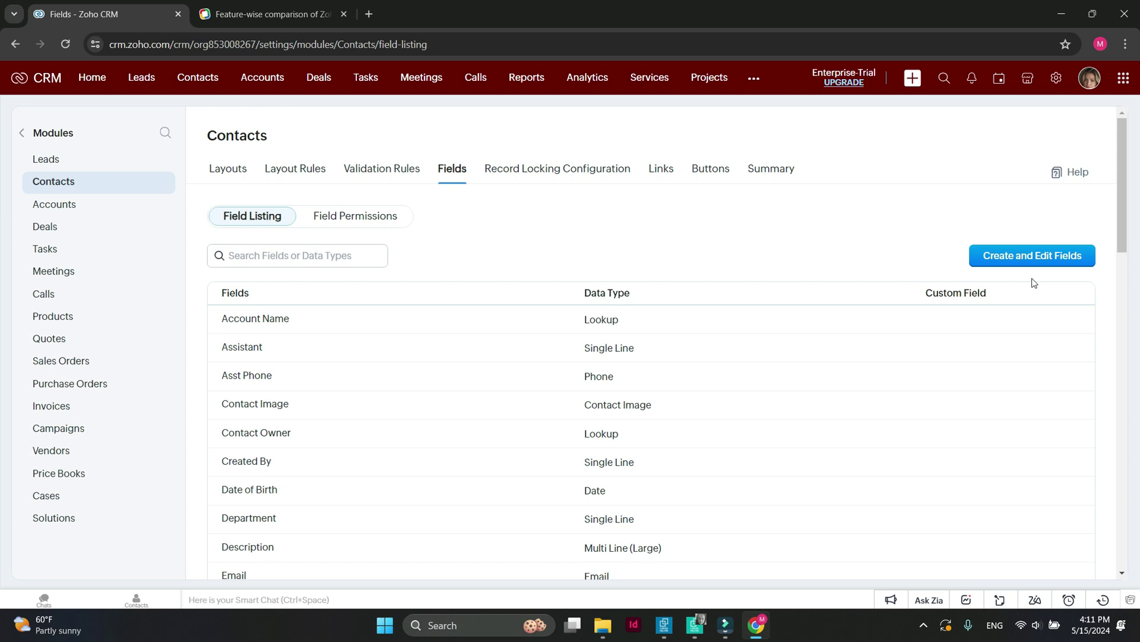
Open the pick list properties of the Lead Source field in the Contacts layout and go to the end of its options.
click(1059, 260)
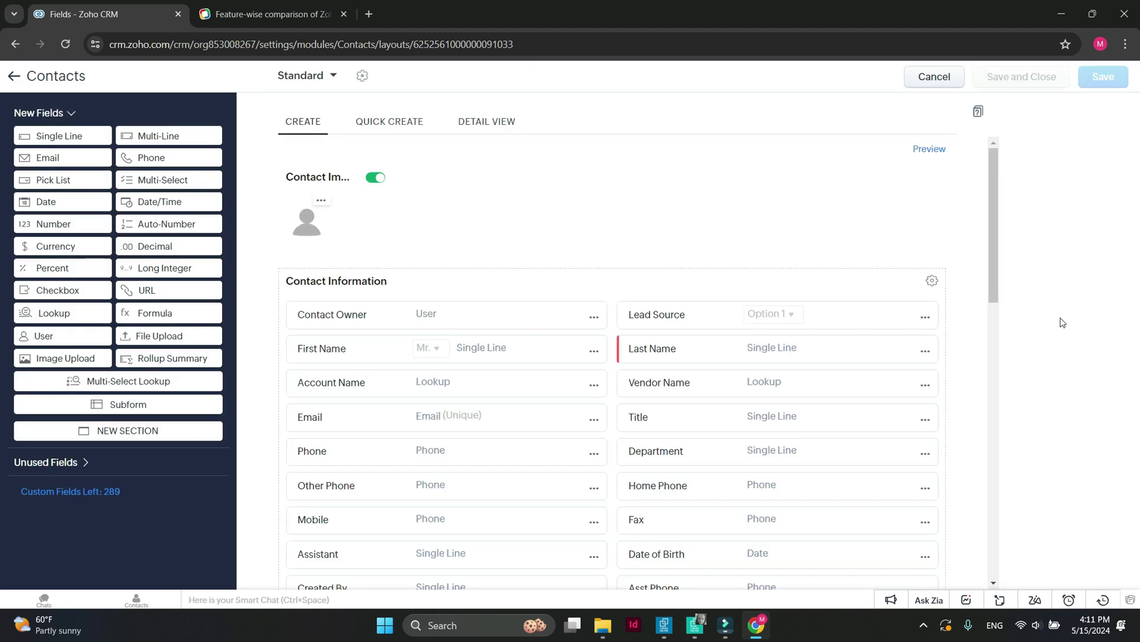
click(929, 320)
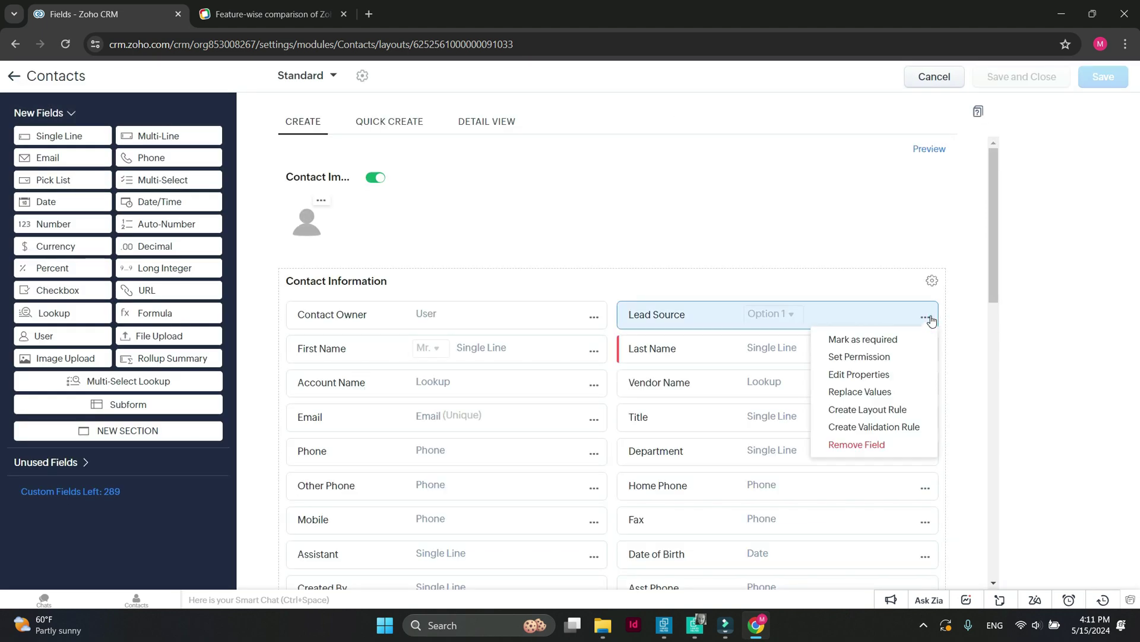
click(912, 383)
scroll(564, 304, down, 4)
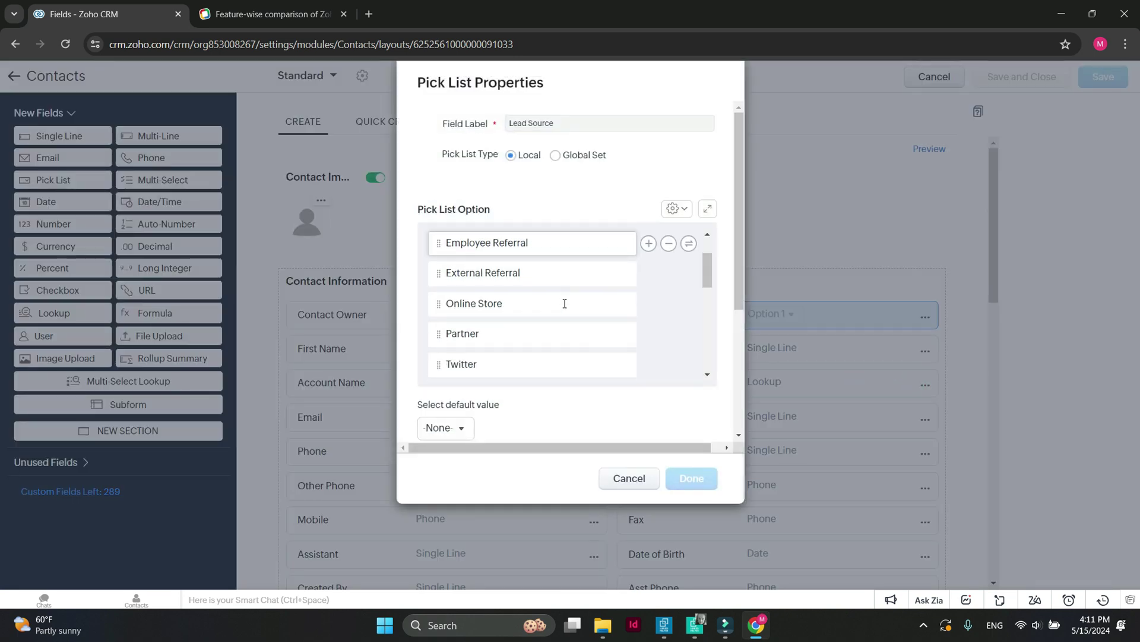
scroll(564, 303, down, 3)
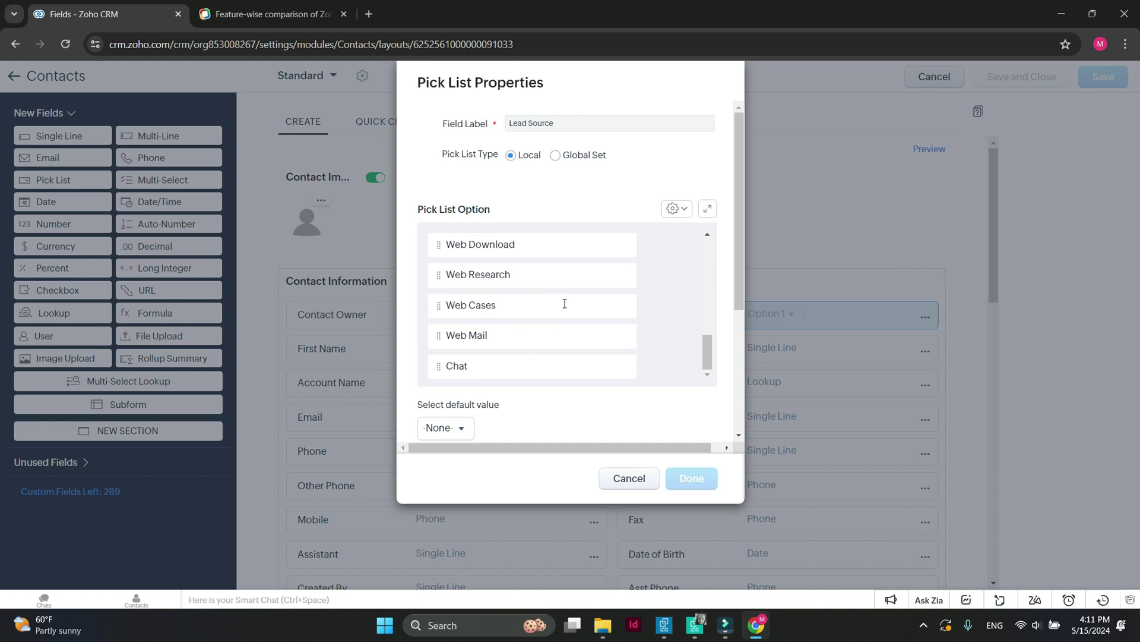
Add a Linked Helper option after Chat in the Lead Source pick list, leaving no blank option, and save the Contacts layout.
mouse_move(652, 372)
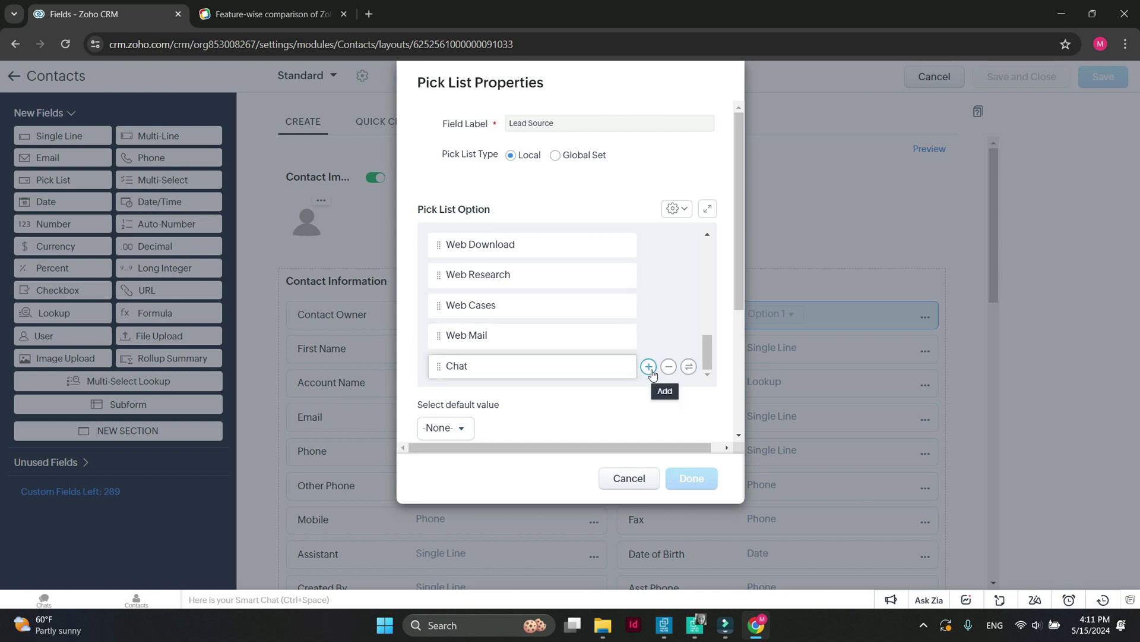
click(648, 367)
text(L)
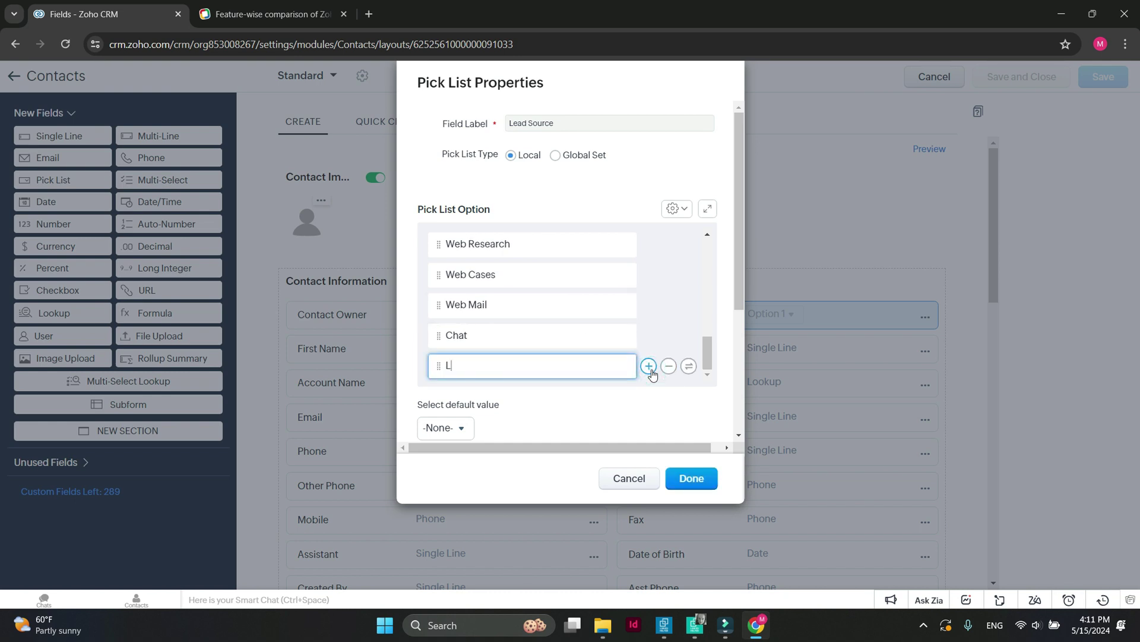
text(inked Helper)
click(650, 369)
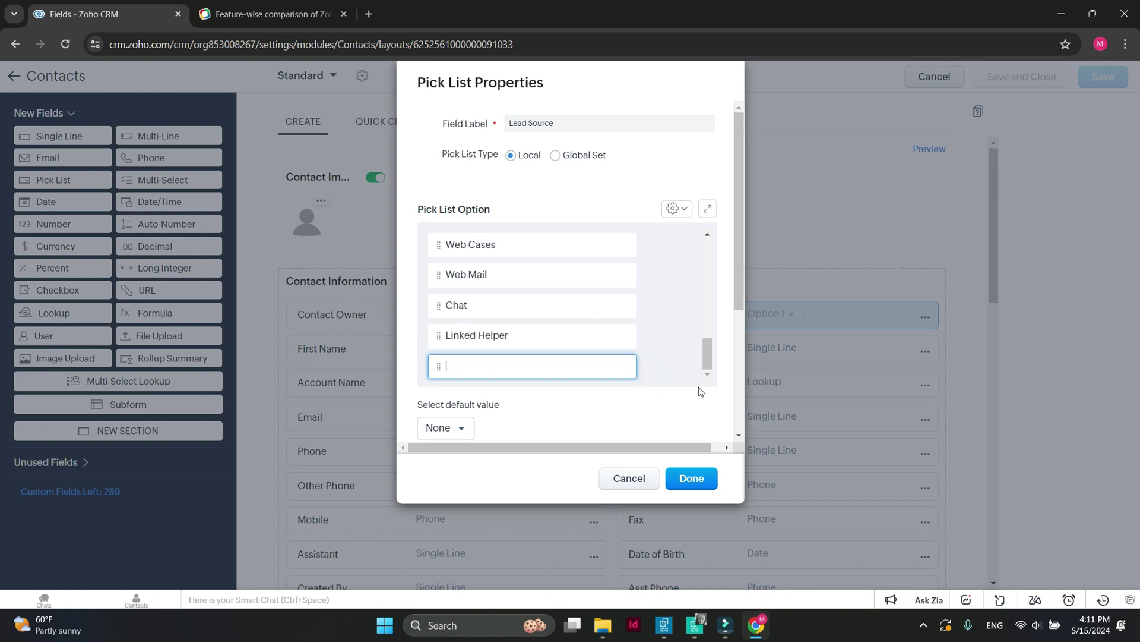
click(692, 478)
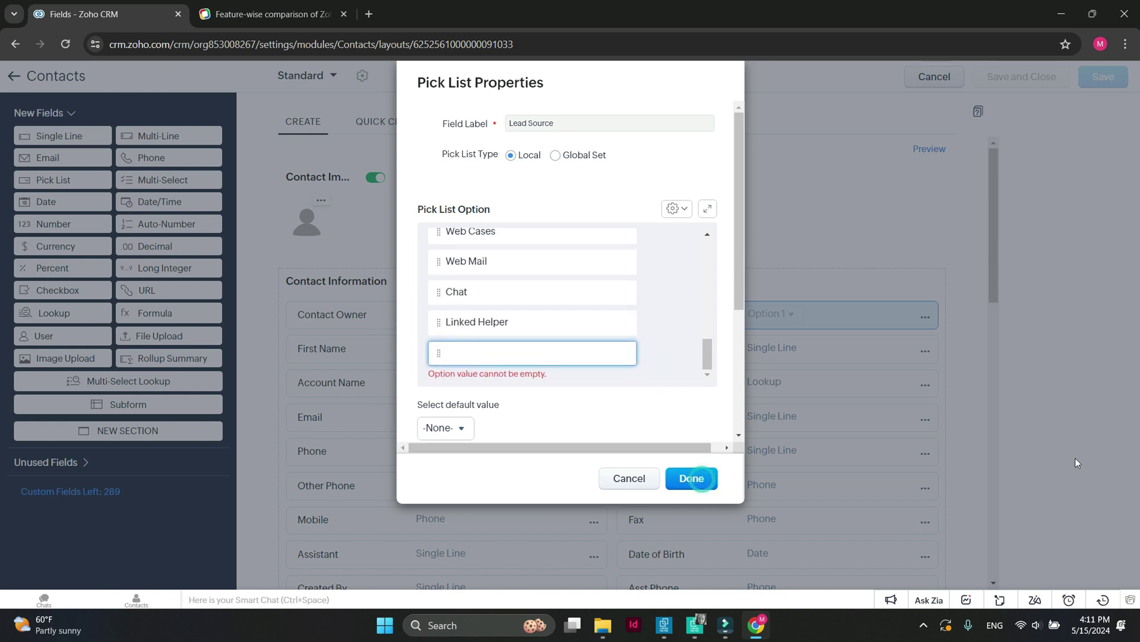
mouse_move(623, 358)
click(668, 353)
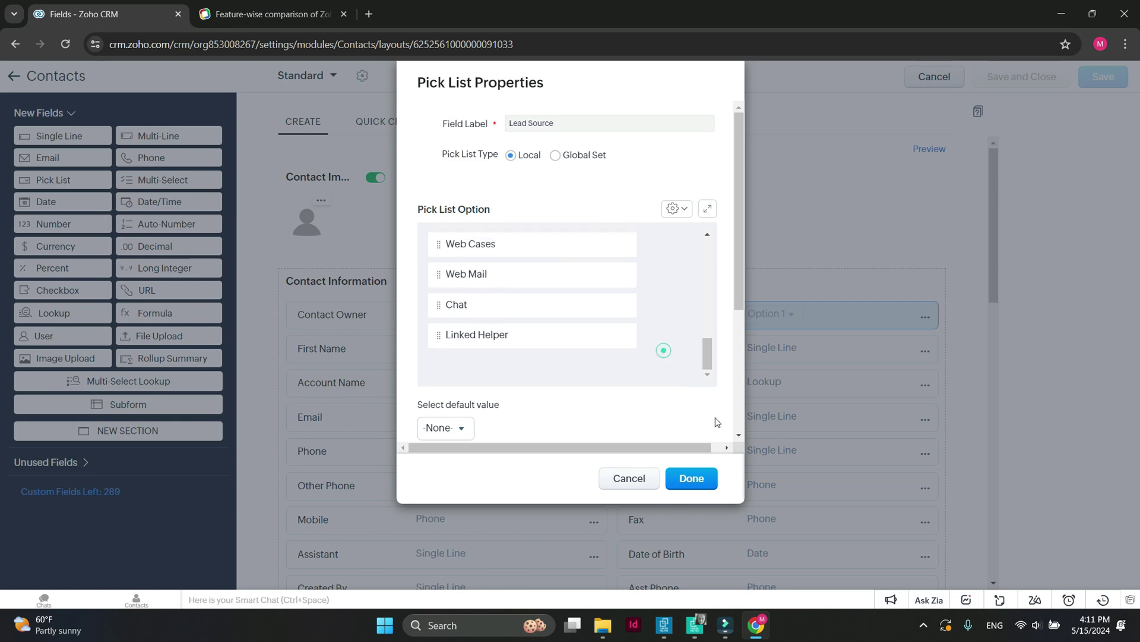
click(690, 480)
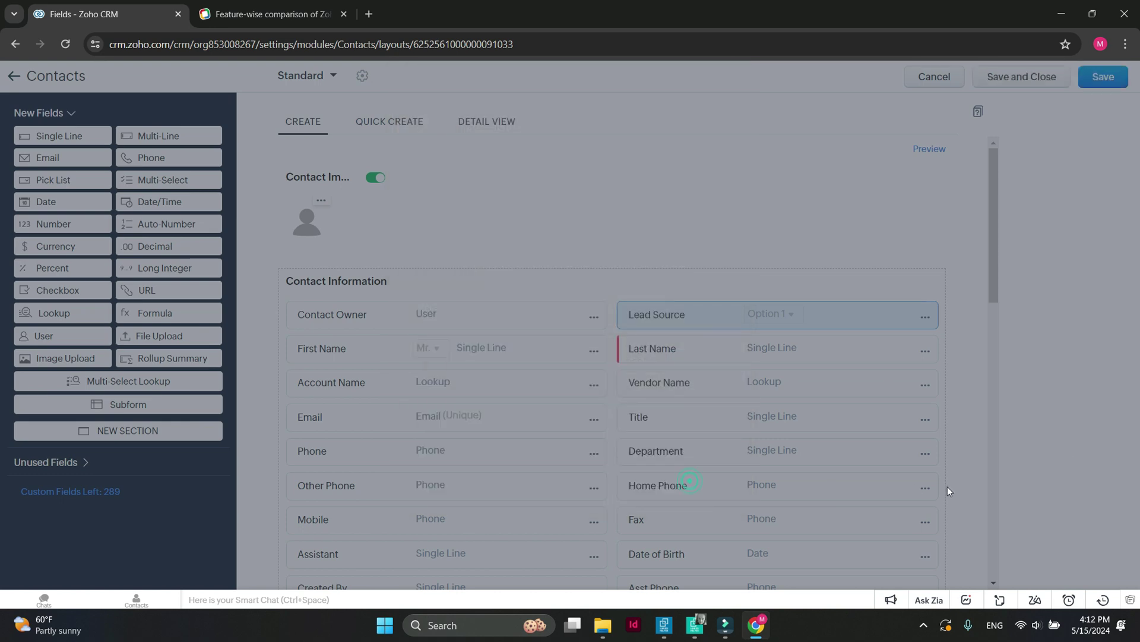
click(1093, 79)
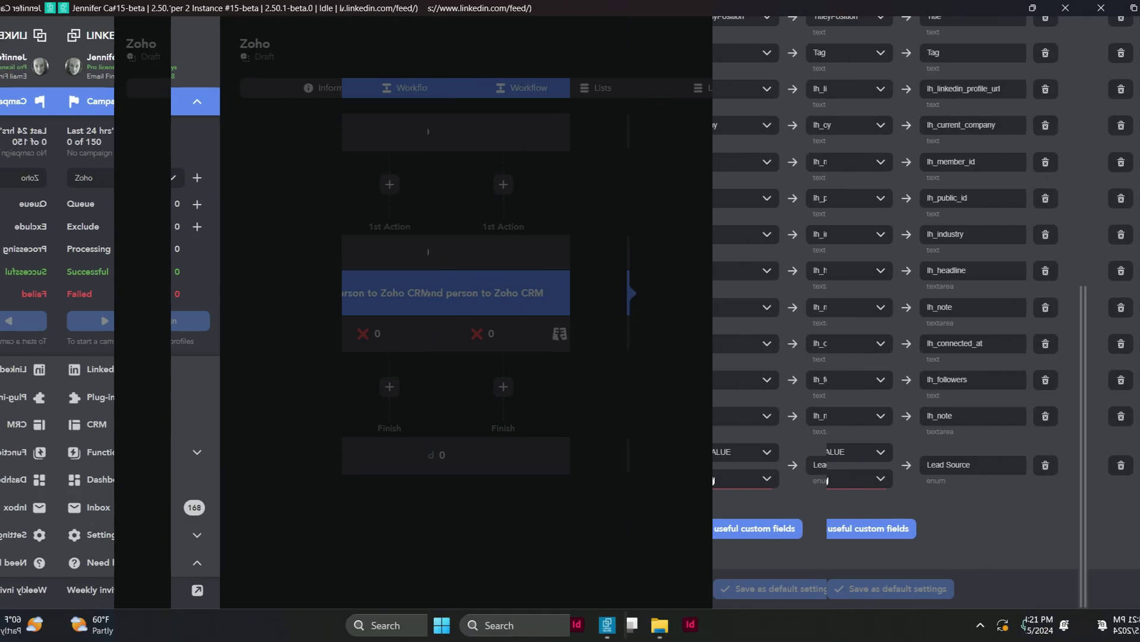
Switch to Linked Helper 2 and check the Lead Source constant values for the Linked Helper option.
click(765, 476)
scroll(776, 423, down, 5)
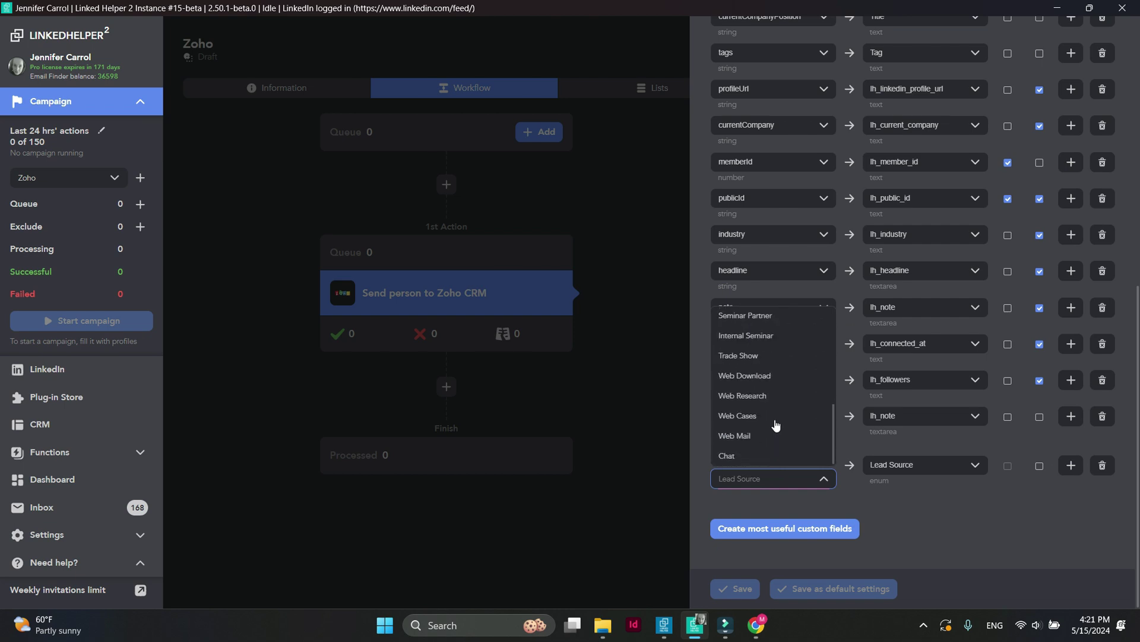
click(773, 479)
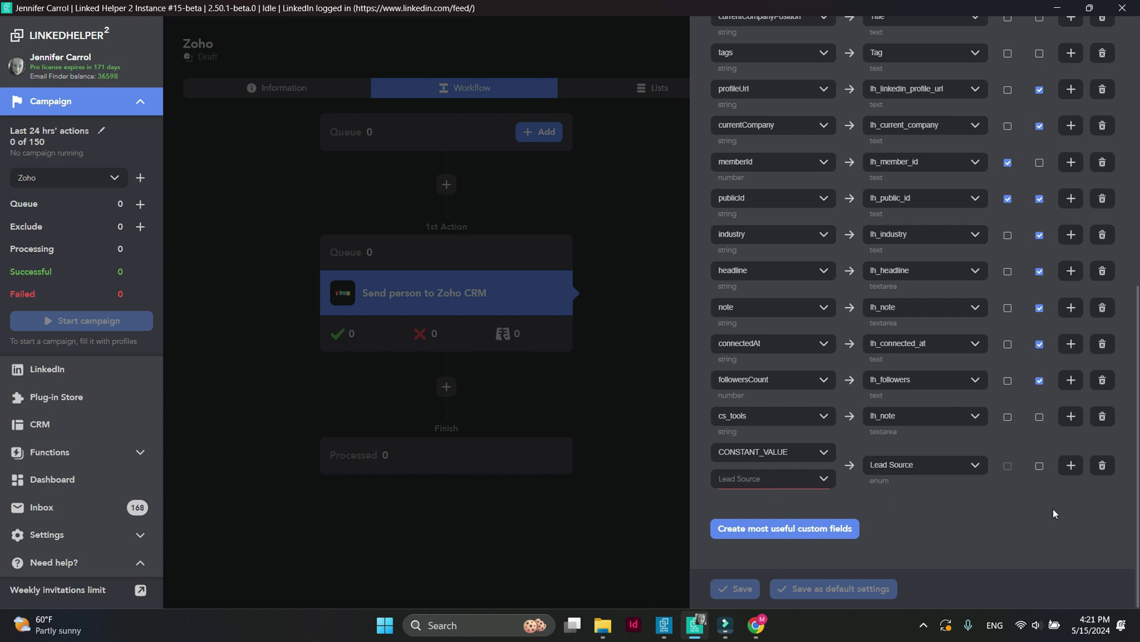
Delete the CONSTANT_VALUE to Lead Source mapping and save the configuration both as default settings and for this action.
click(1104, 467)
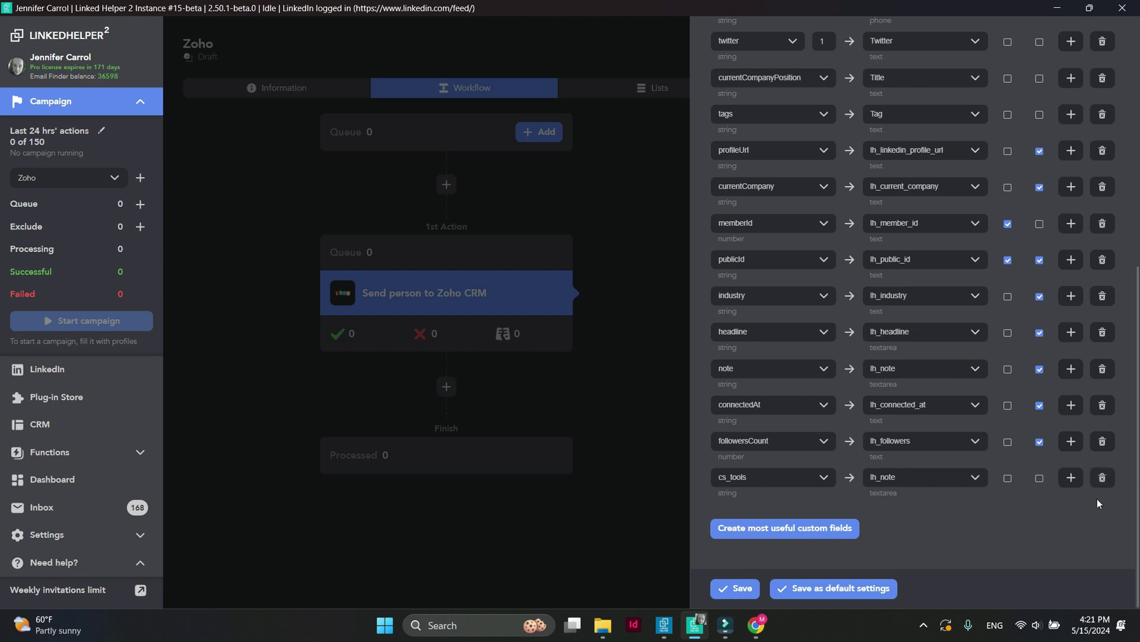
click(874, 590)
click(716, 371)
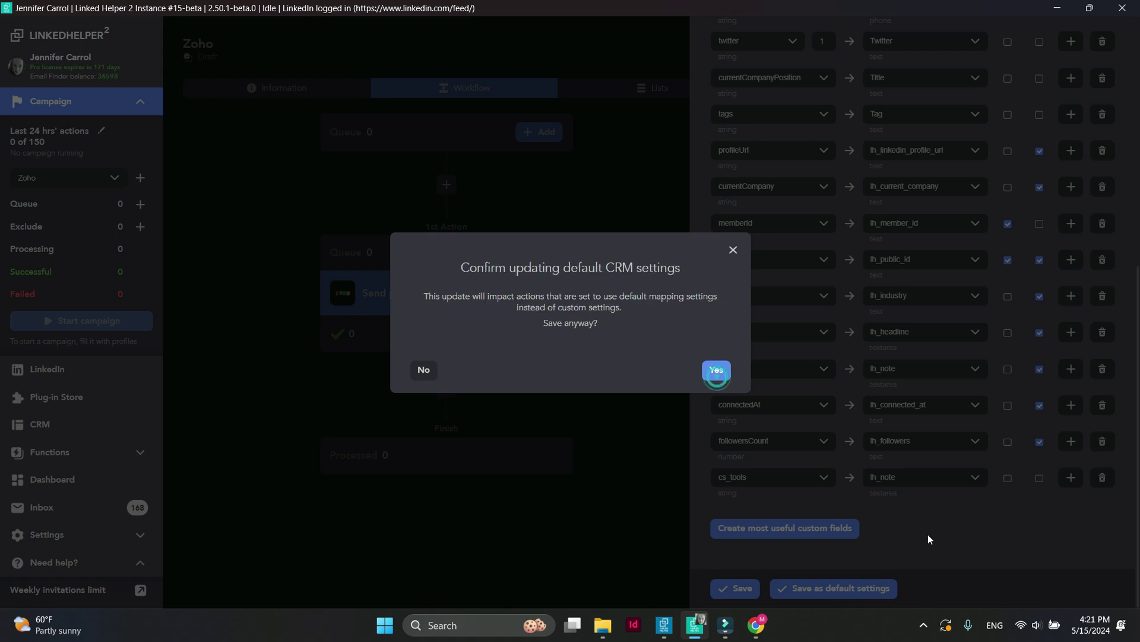
click(729, 382)
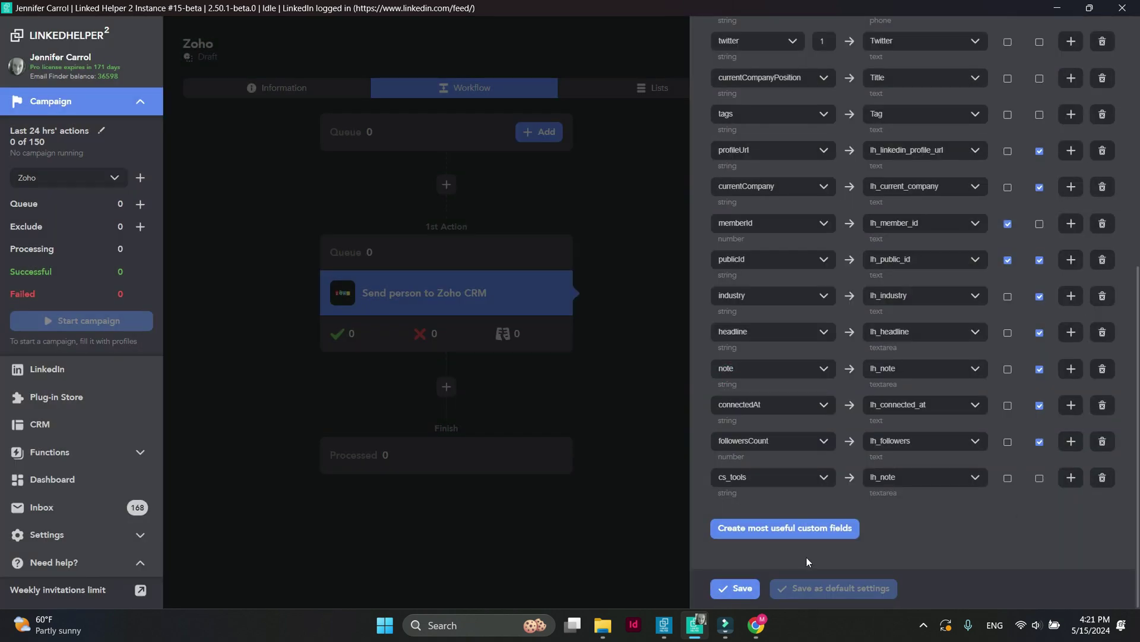
click(736, 589)
click(712, 378)
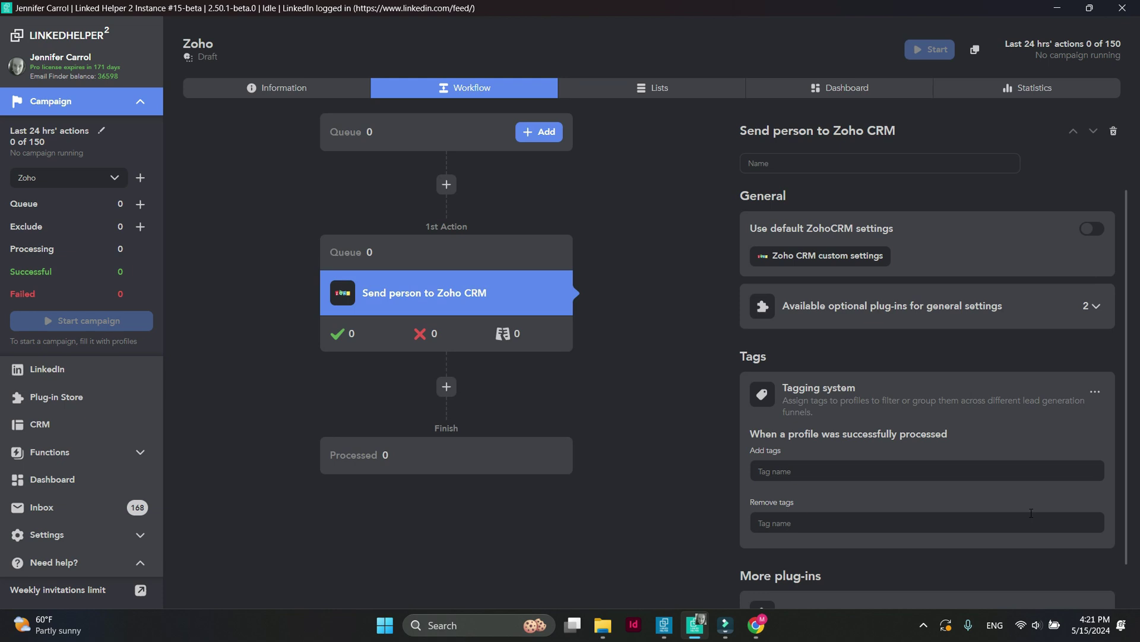
Reopen the Zoho CRM custom settings and add a mapping from CONSTANT_VALUE to Lead Source after cs_tools.
click(852, 266)
scroll(1036, 519, down, 10)
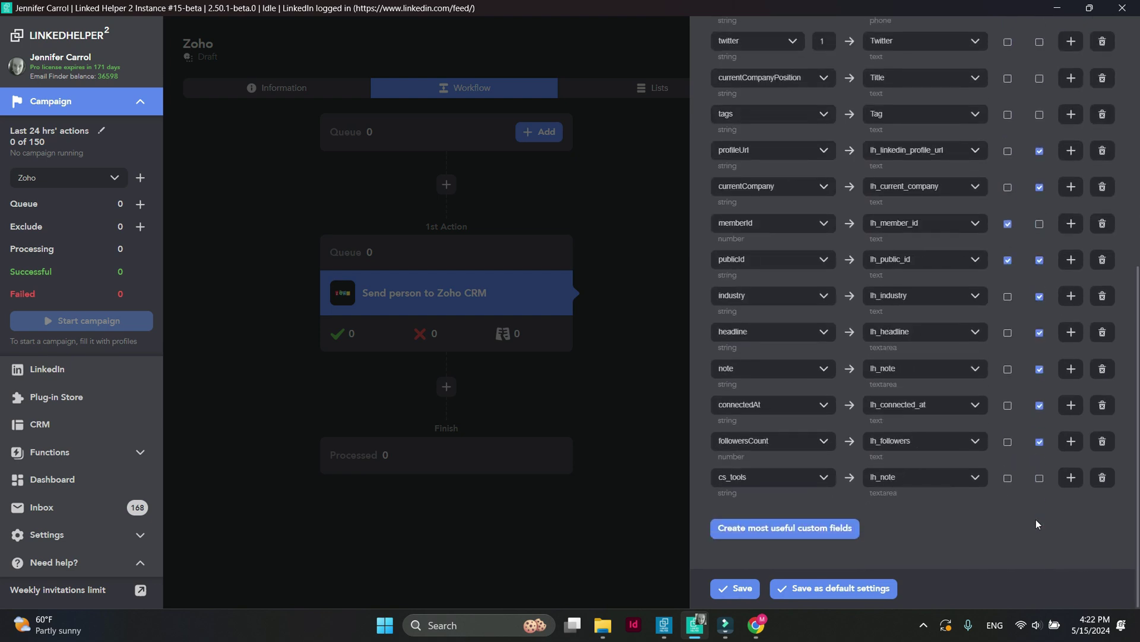
click(1072, 479)
click(817, 514)
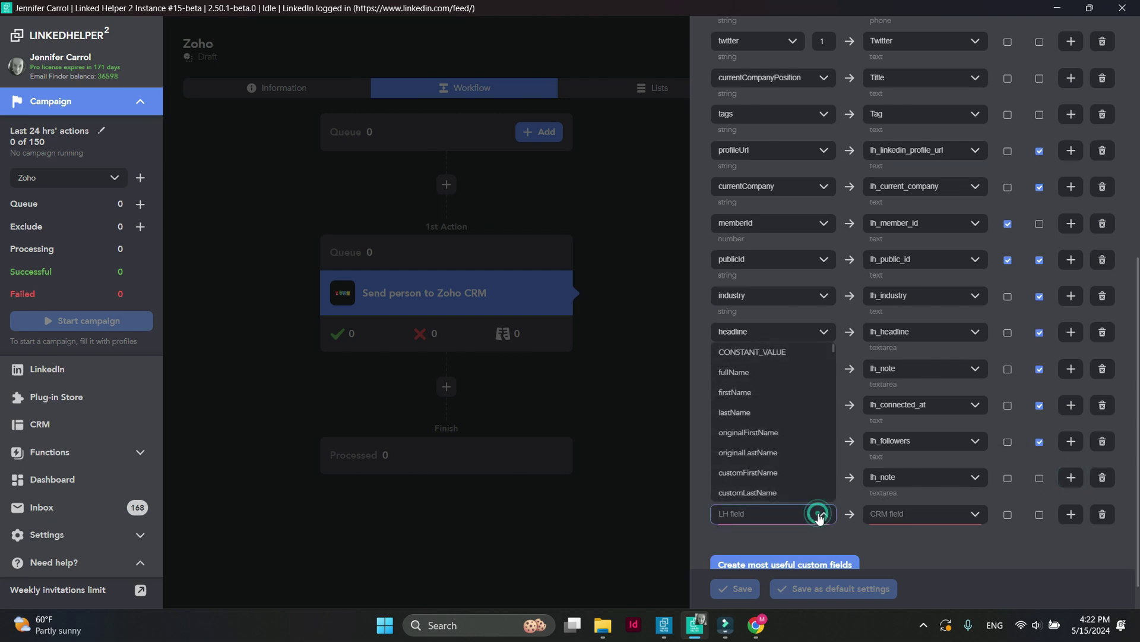
click(809, 357)
click(976, 526)
click(904, 382)
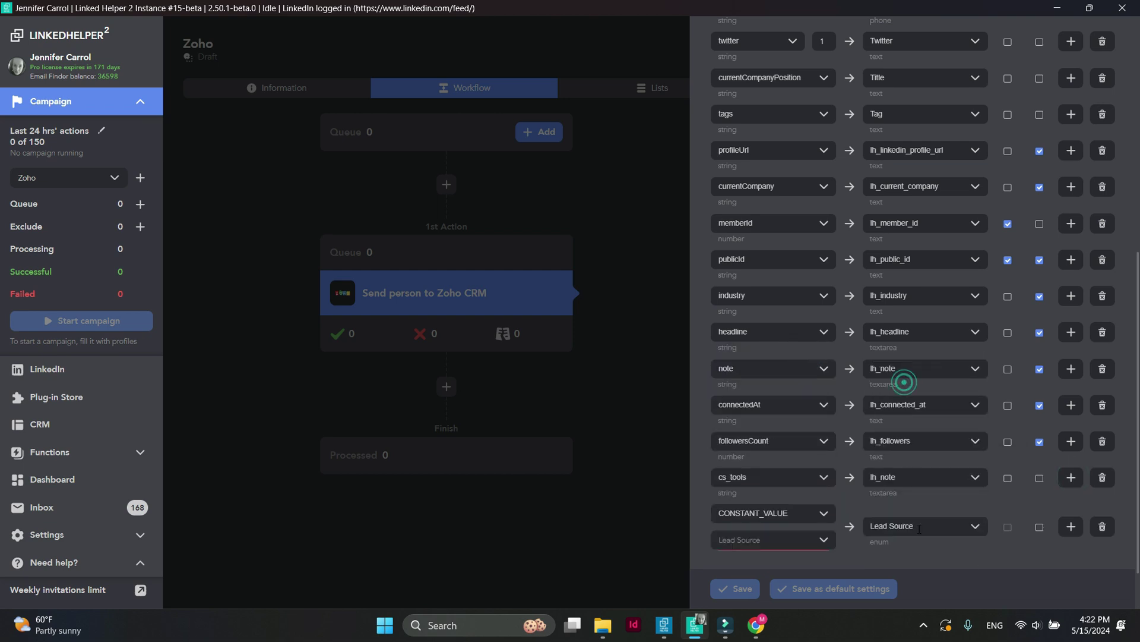
Set the Lead Source constant value to Linked Helper and enable overwriting for that mapping.
click(818, 542)
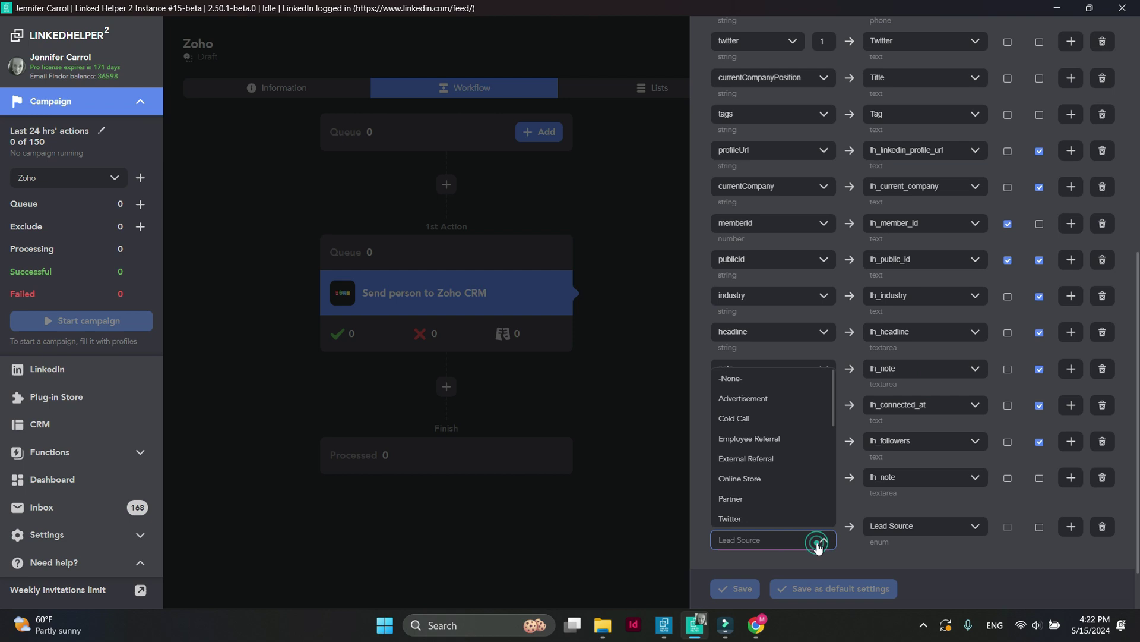
scroll(798, 505, down, 3)
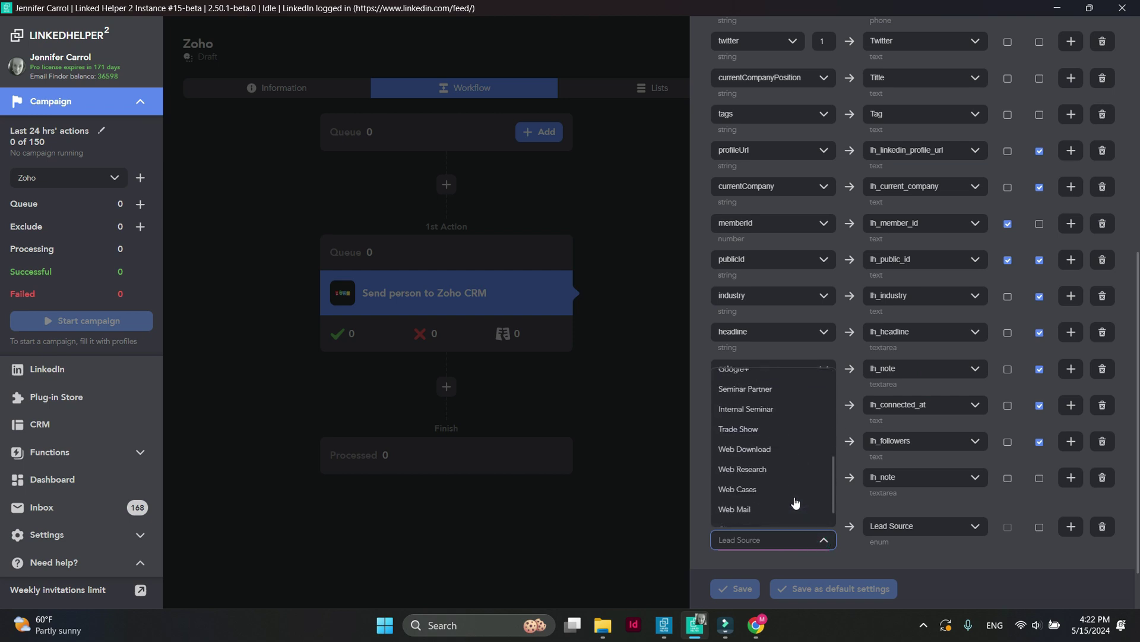
scroll(796, 504, down, 4)
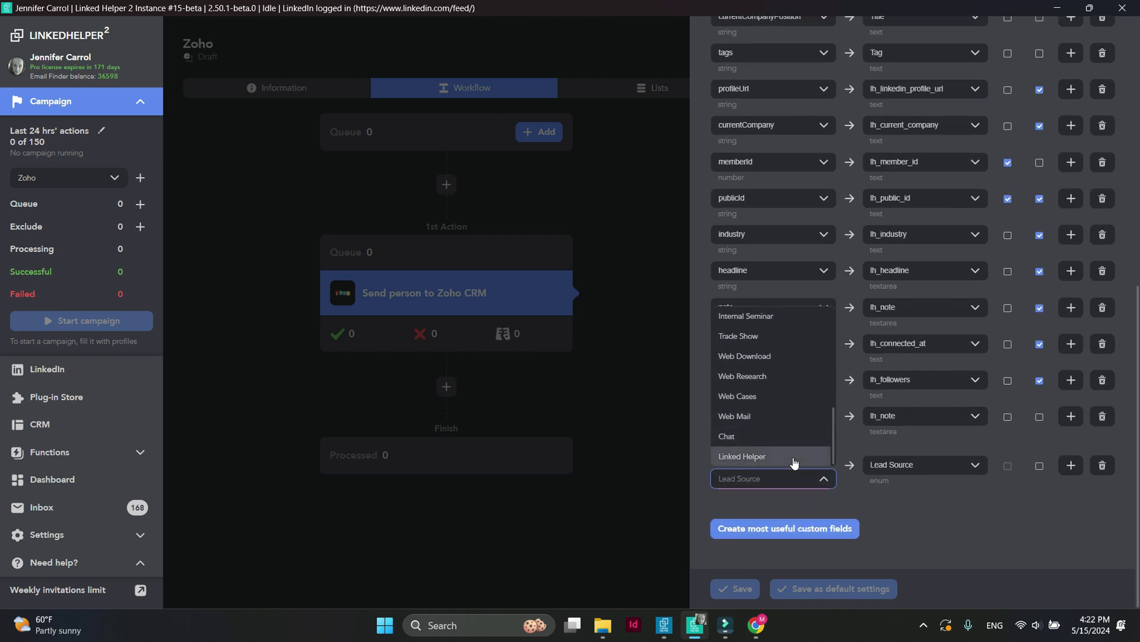
click(794, 457)
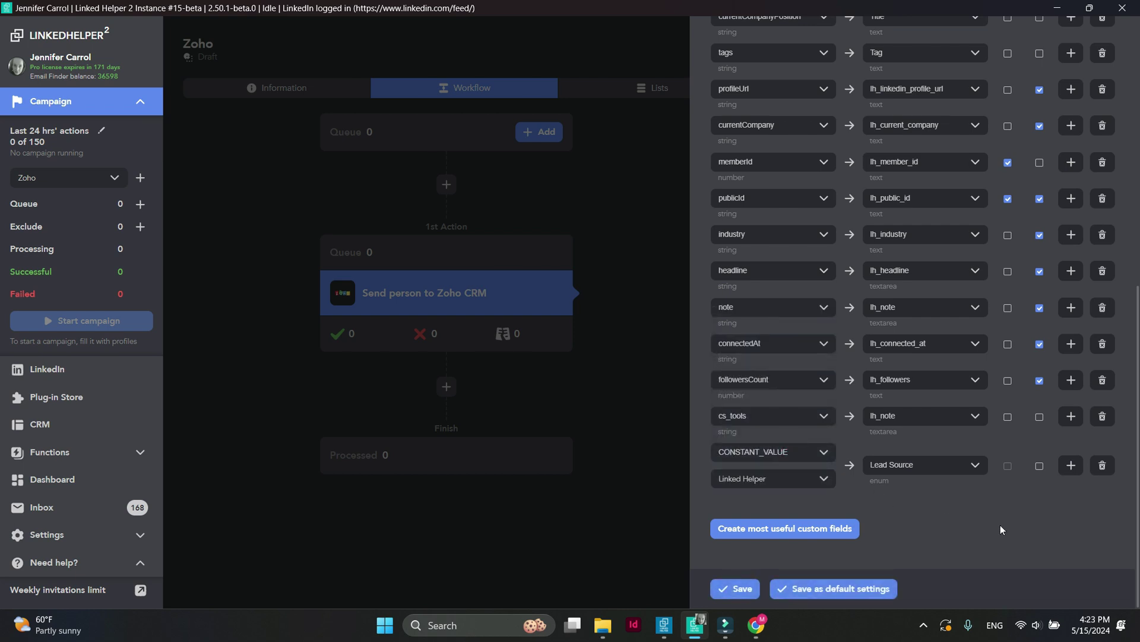
click(1040, 466)
Add another contact field mapping after Lead Source that uses CONSTANT_VALUE with the value NeoGeo2024.
click(1078, 472)
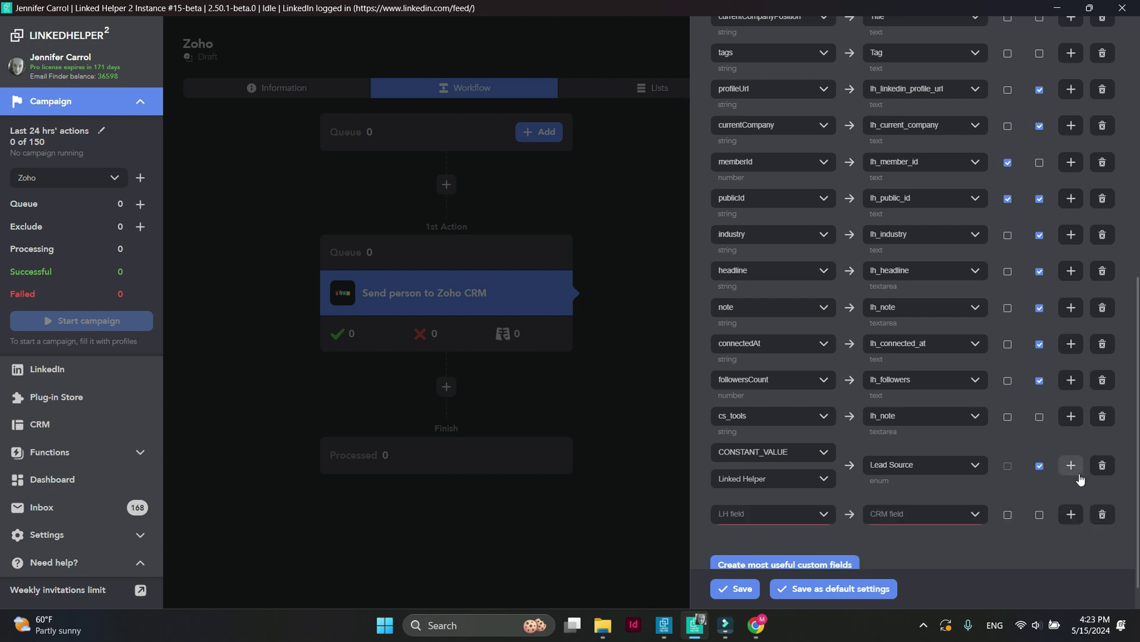
click(824, 513)
click(798, 353)
click(781, 541)
text(NeoGeo2024)
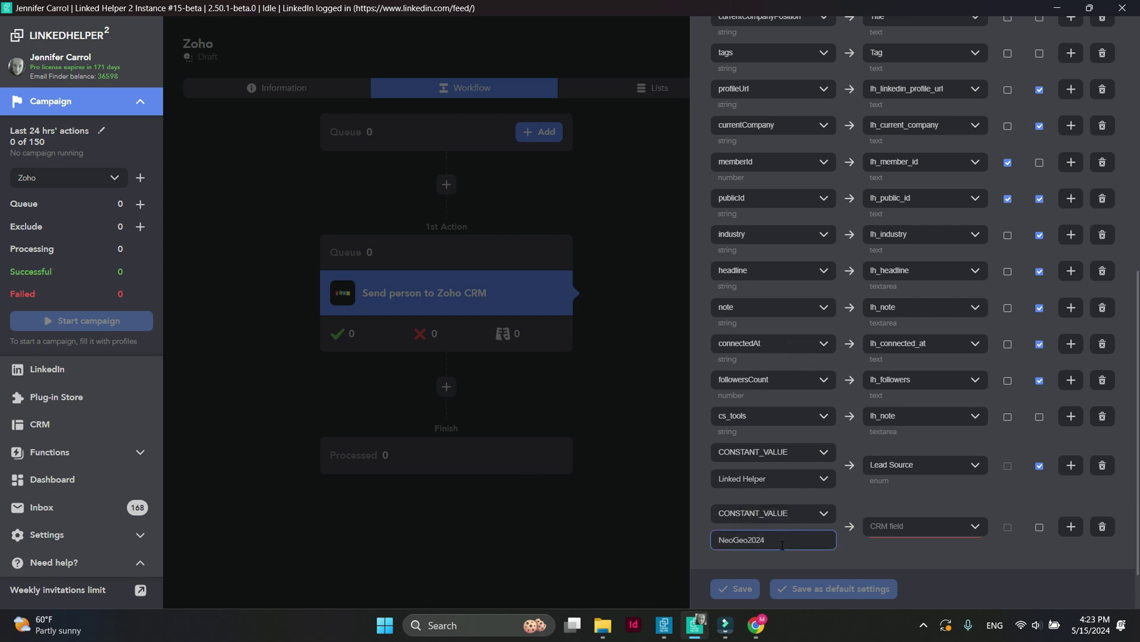
Create a new Text CRM field named lh_project for the NeoGeo2024 constant and enable overwriting for that mapping.
click(932, 535)
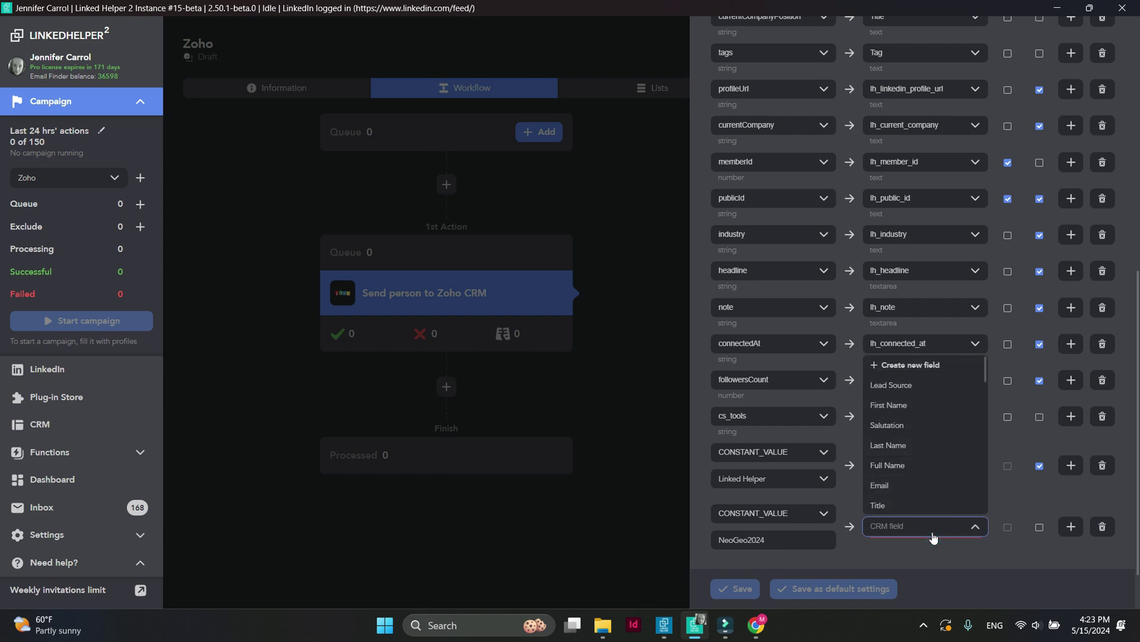
click(937, 373)
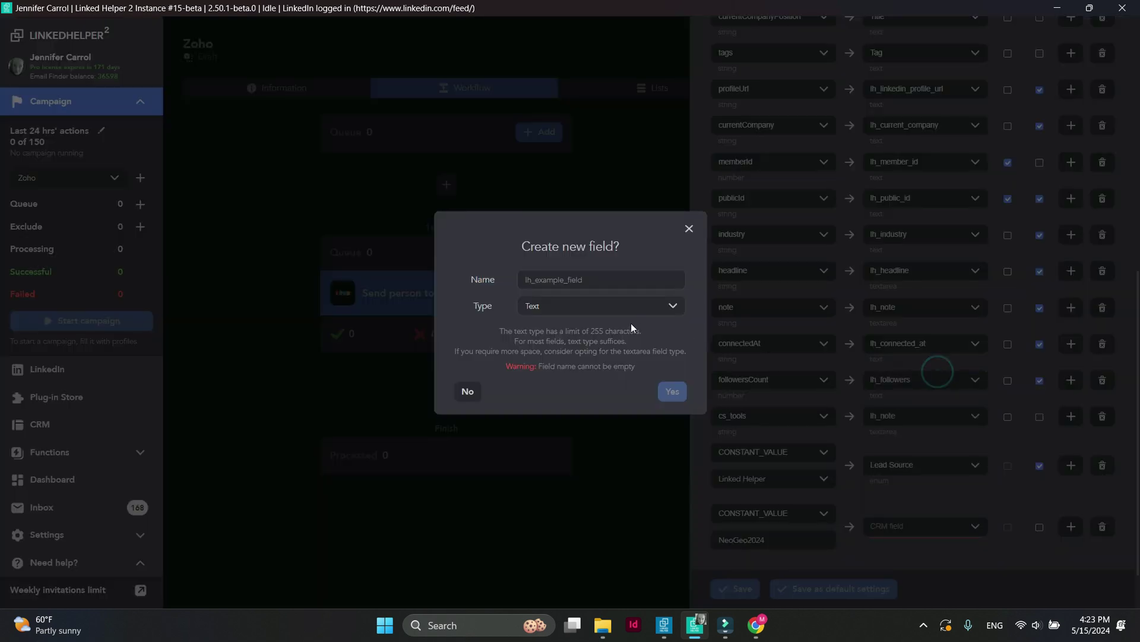
click(587, 280)
text(lh_project)
click(672, 391)
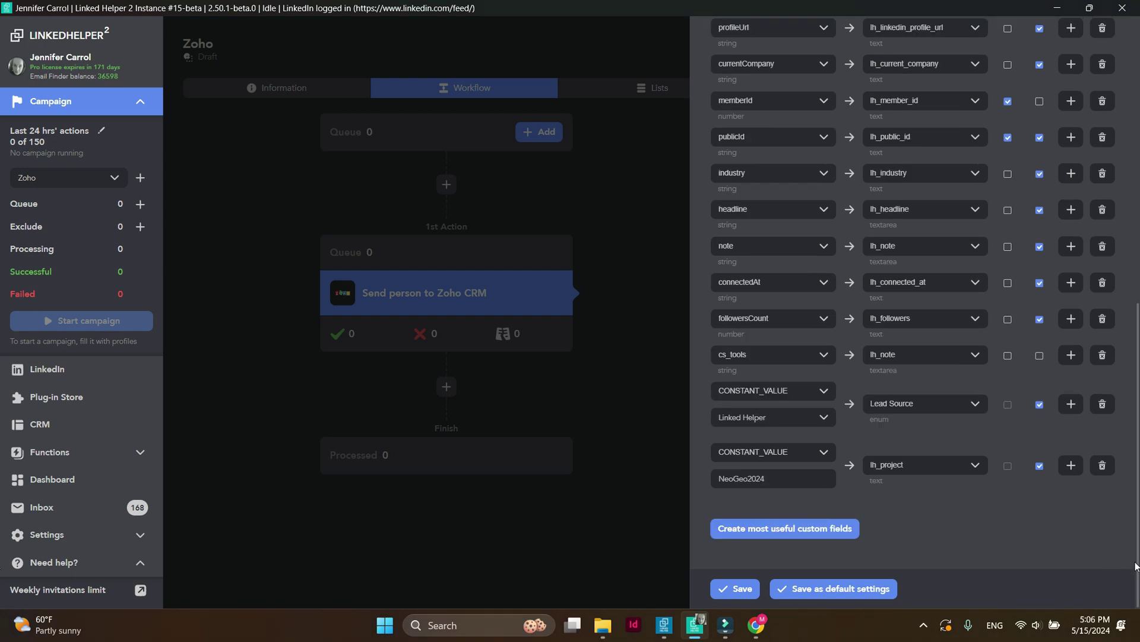
Create the most useful custom fields for the Account object, excluding headquarterPostalCode, headquarterLine1, headquarterLine2 and specialityName 1.
scroll(1095, 545, up, 15)
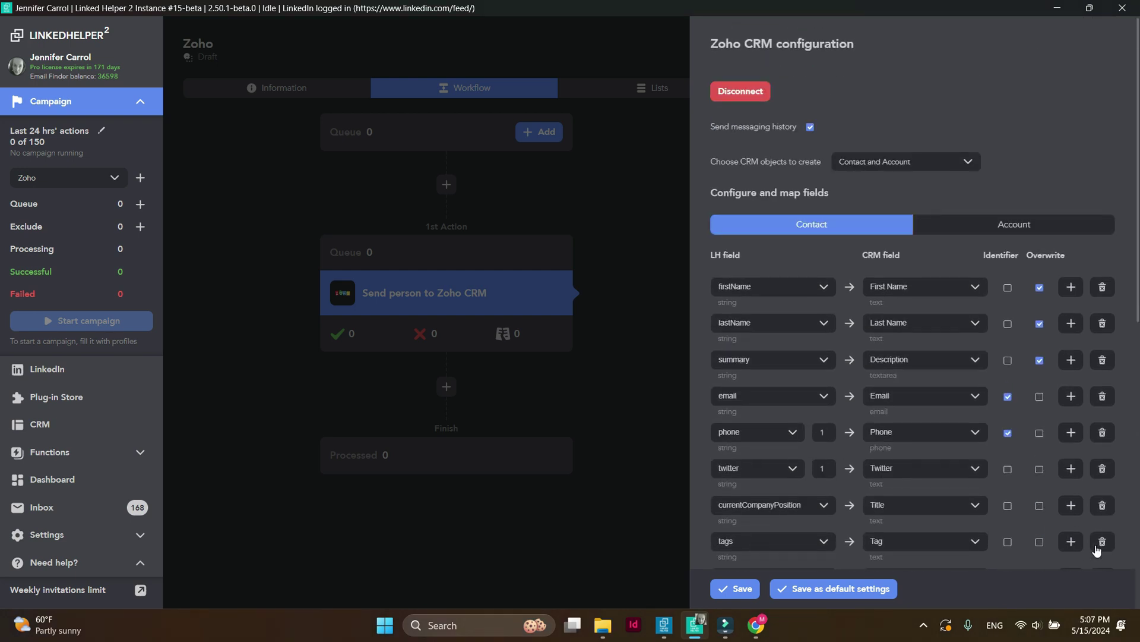
click(1100, 231)
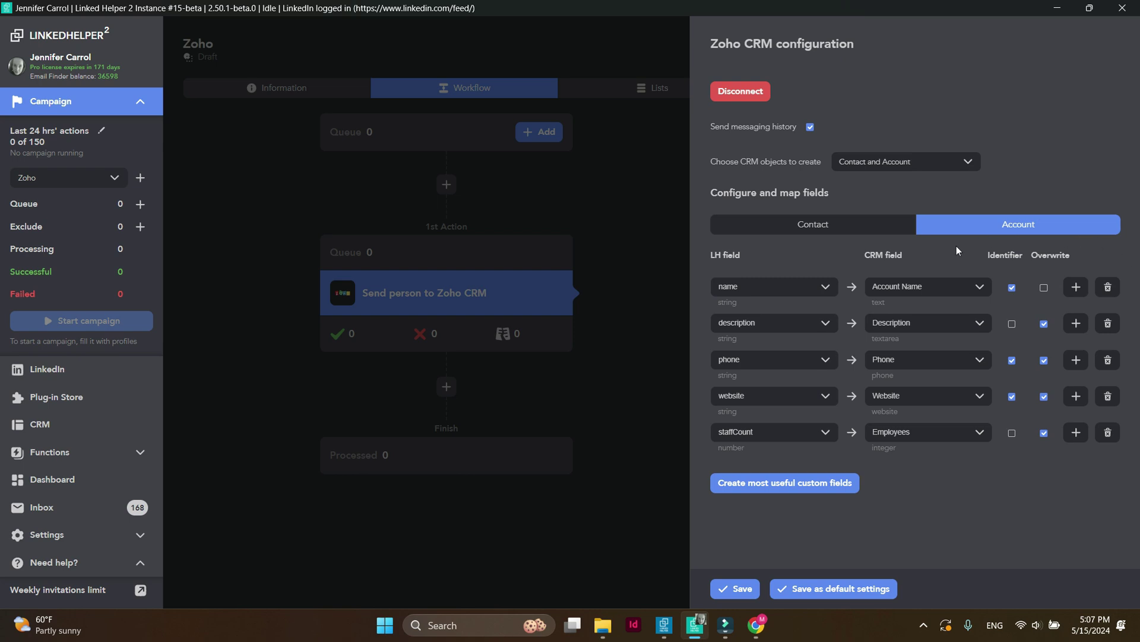
click(782, 484)
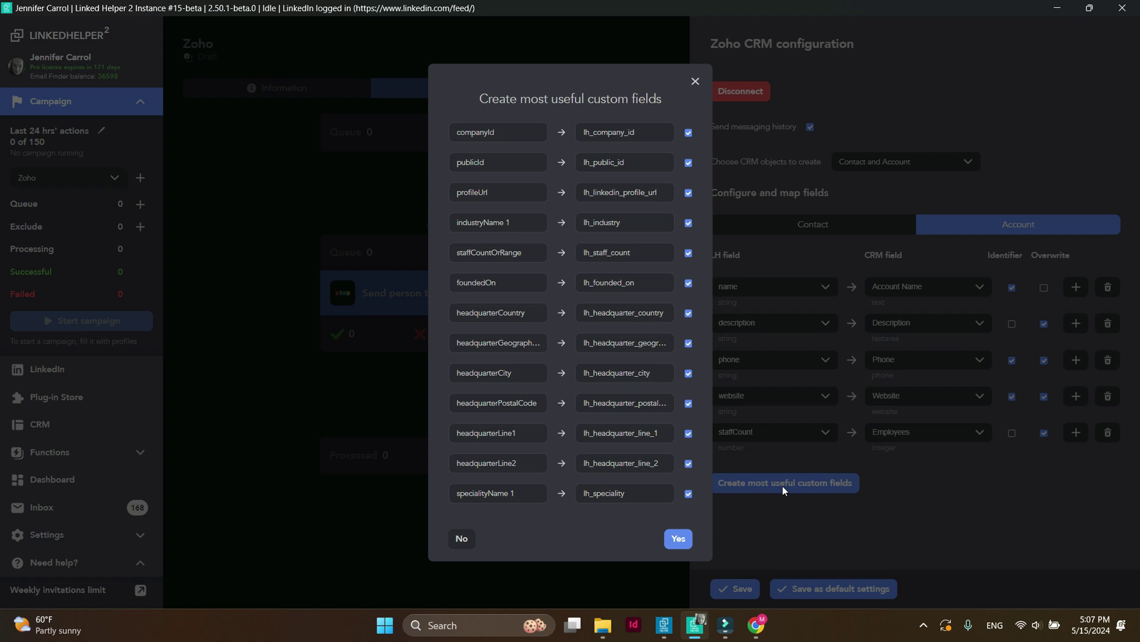
click(688, 493)
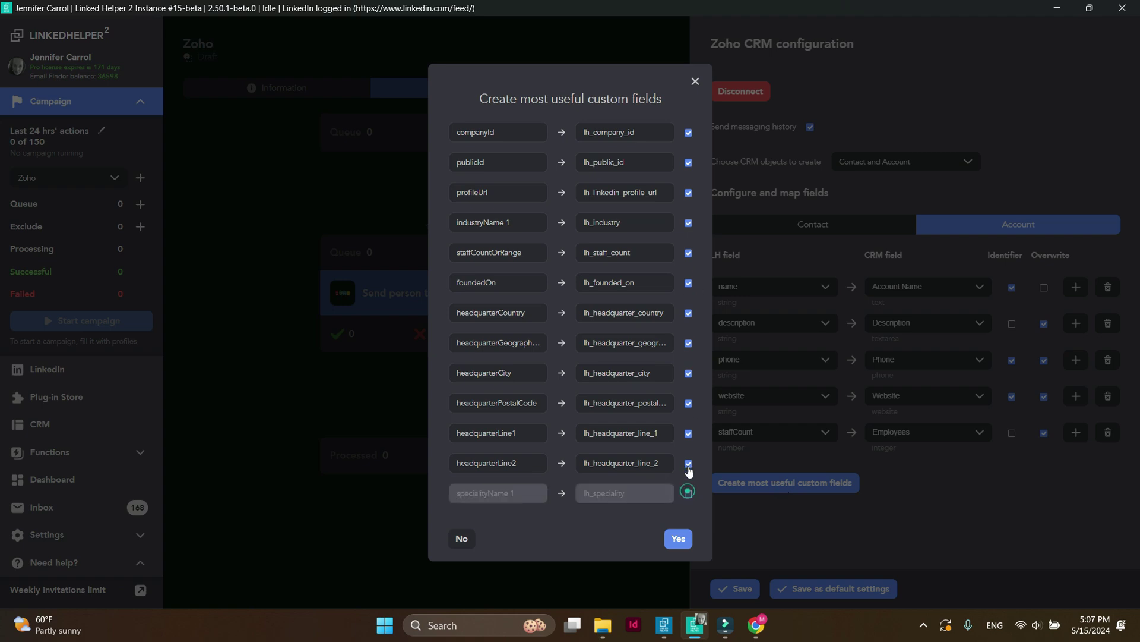
click(688, 463)
click(689, 433)
click(689, 403)
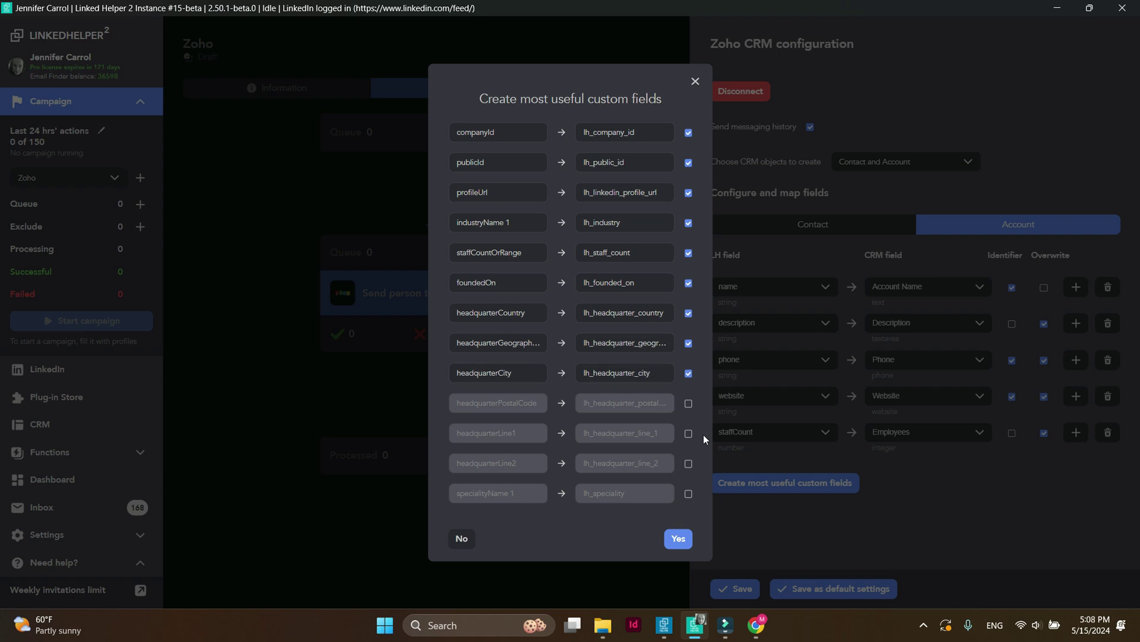
click(683, 540)
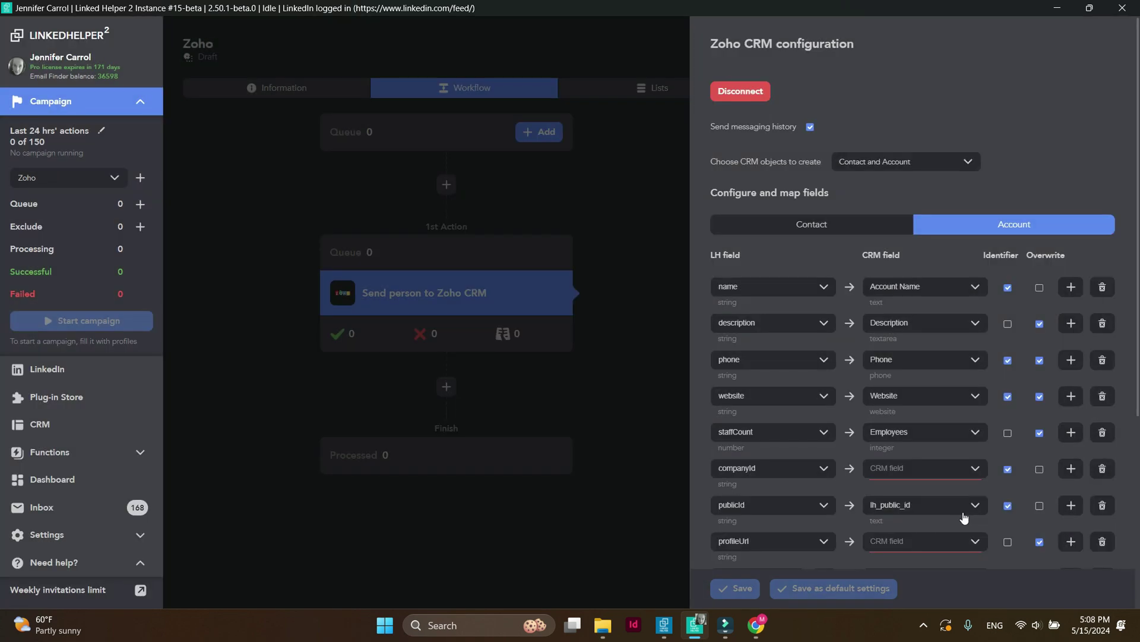
Map the Account object's companyId and profileUrl fields to the Description CRM field.
scroll(1134, 456, down, 5)
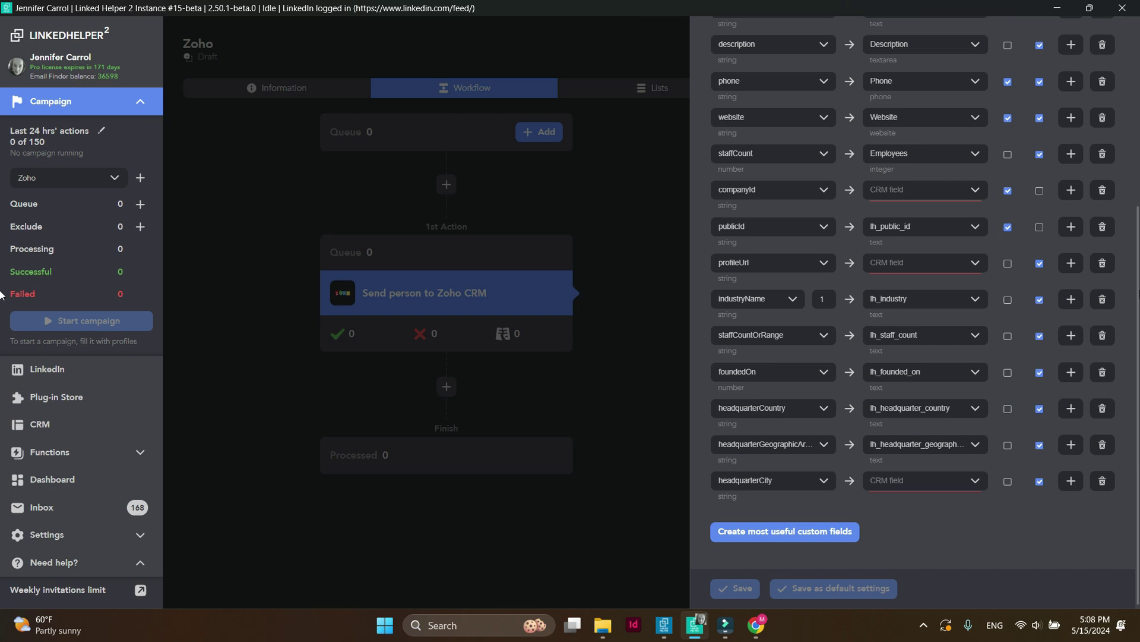
click(966, 189)
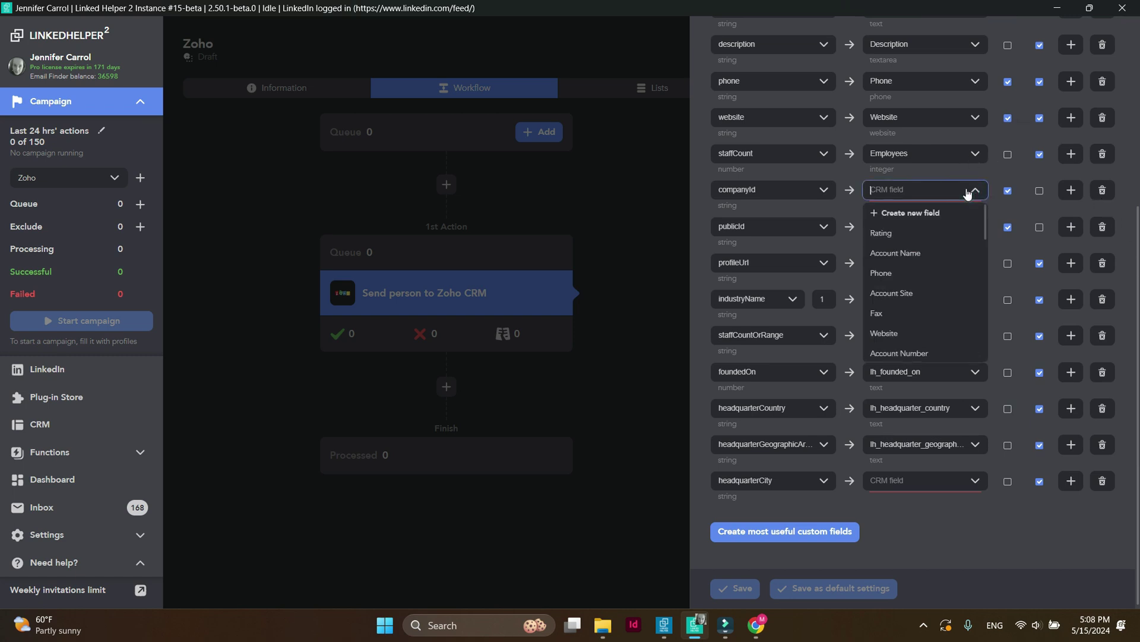
scroll(959, 285, down, 3)
scroll(958, 285, down, 5)
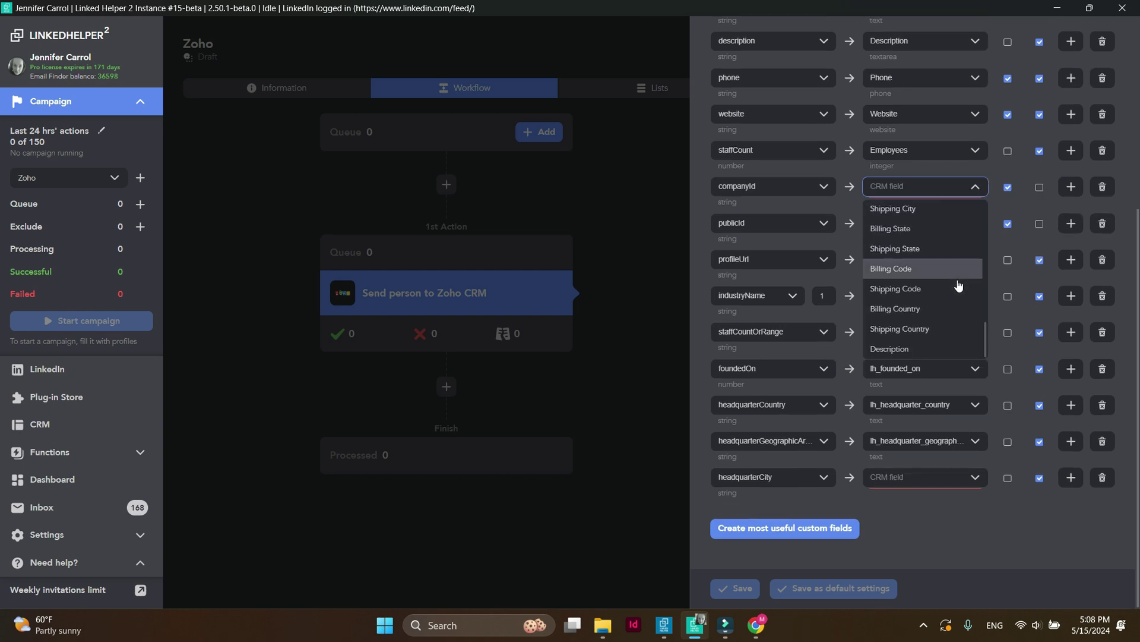
click(962, 348)
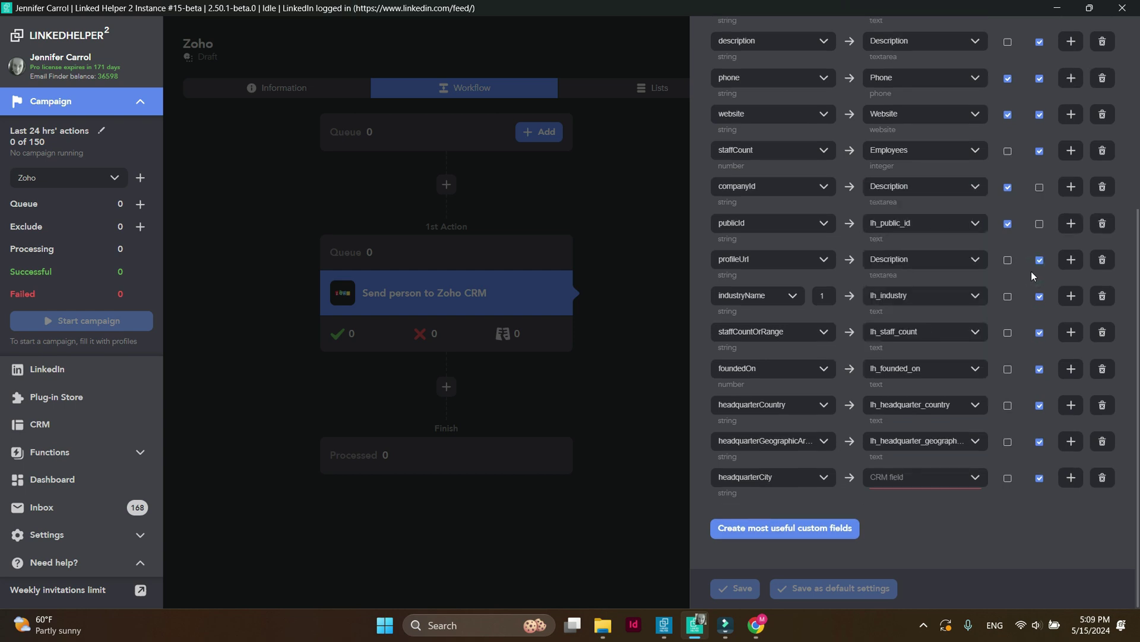
Map the Account object's headquarterCity field to the Billing City CRM field.
click(903, 477)
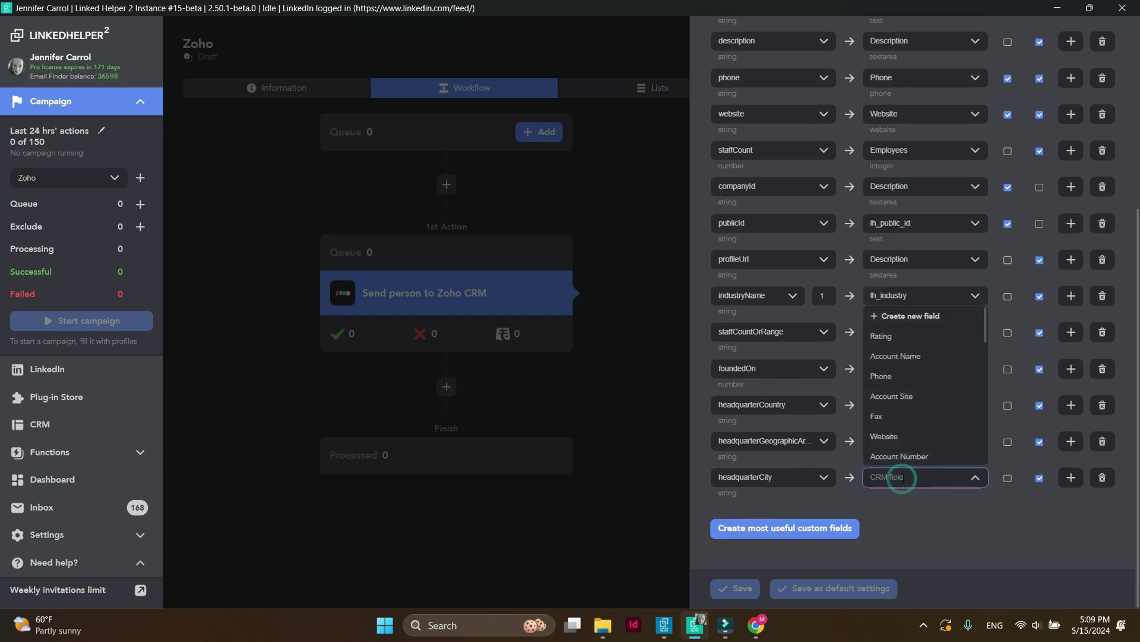
scroll(931, 442, down, 5)
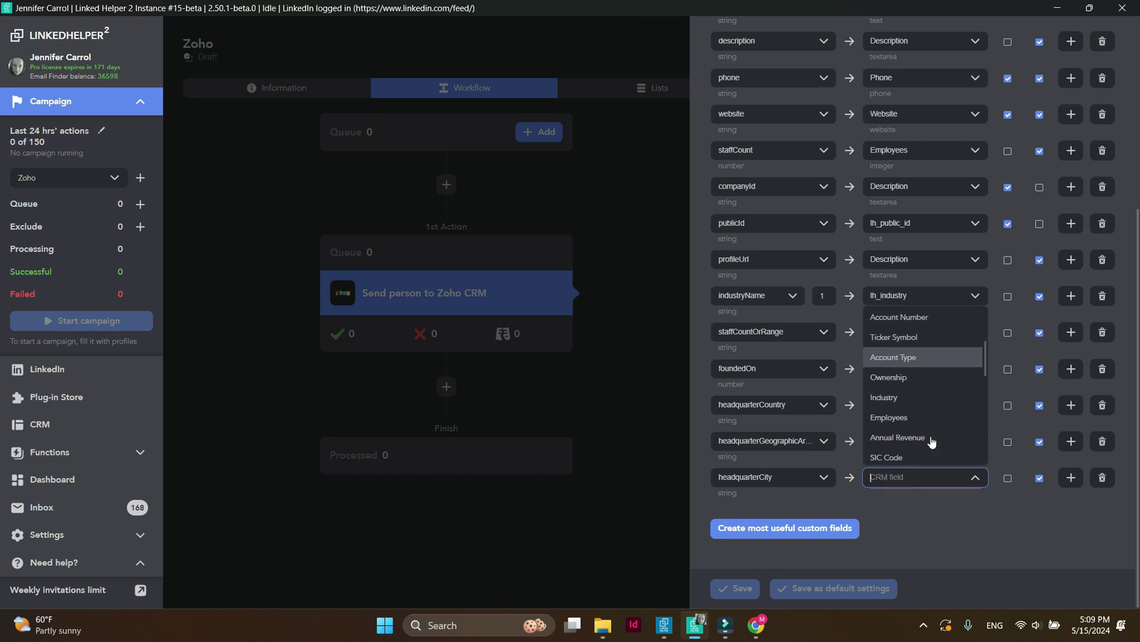
scroll(931, 442, down, 5)
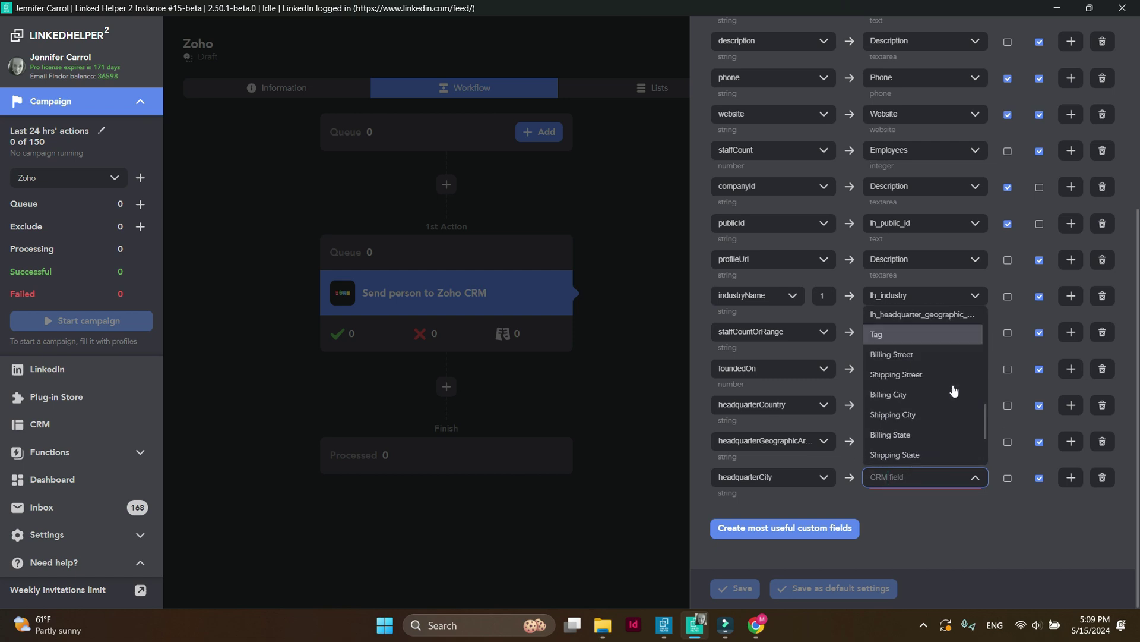
click(954, 390)
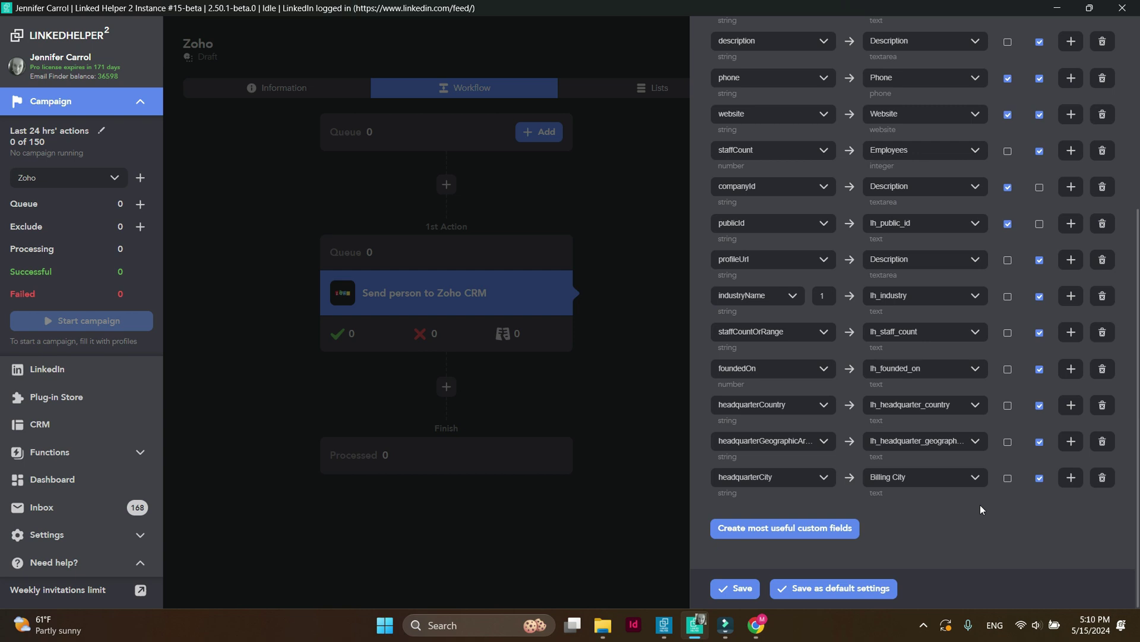
Save the Zoho CRM mapping as the default settings, confirm the update, and save it for this campaign's action.
click(867, 586)
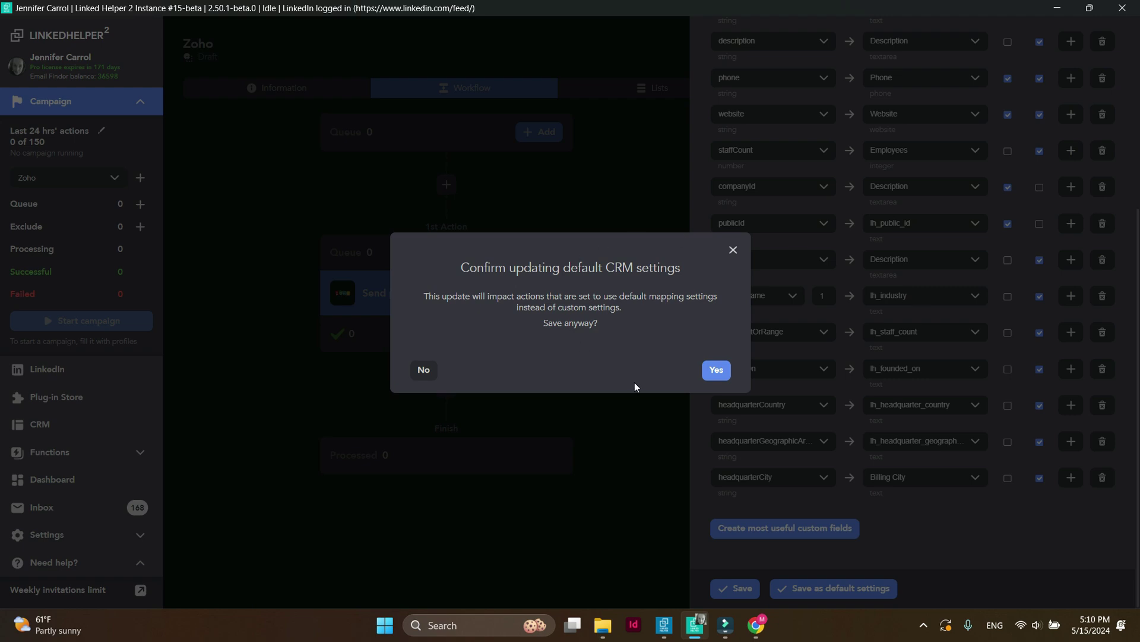
click(717, 374)
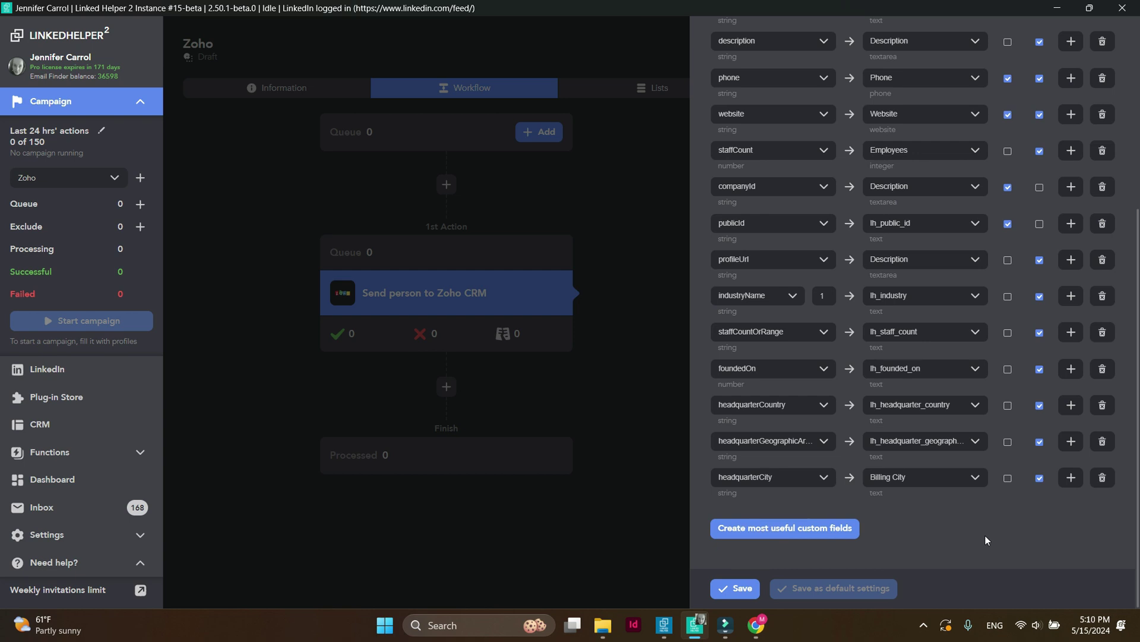
click(742, 588)
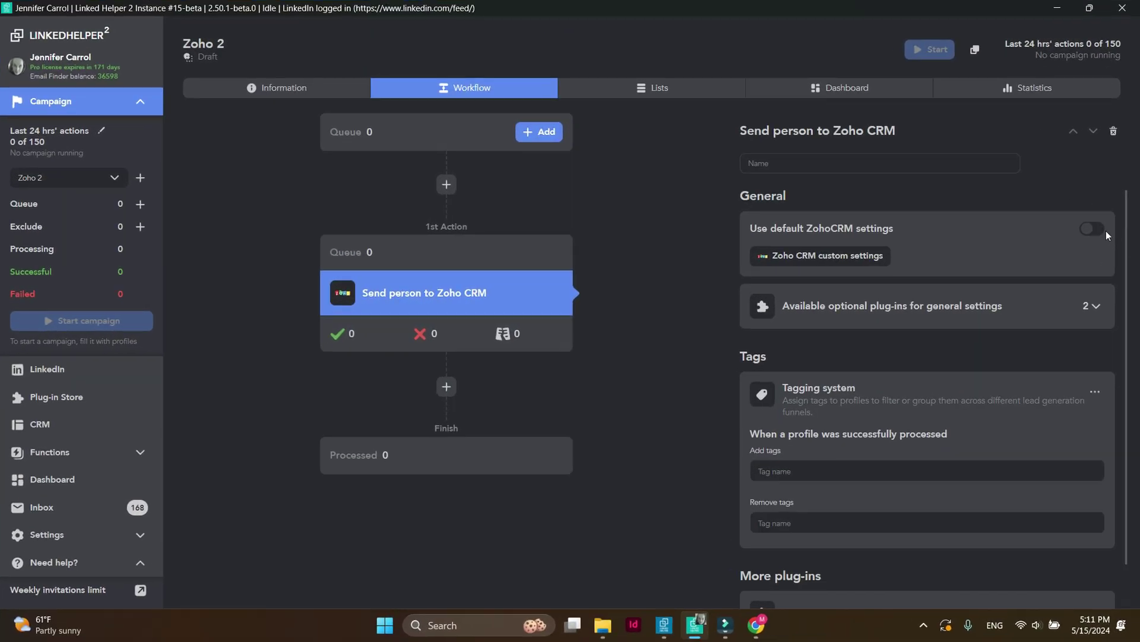
Switch the Zoho 2 campaign's action to the default ZohoCRM settings and open the default settings for external CRMs.
click(1098, 233)
click(141, 534)
scroll(141, 534, down, 4)
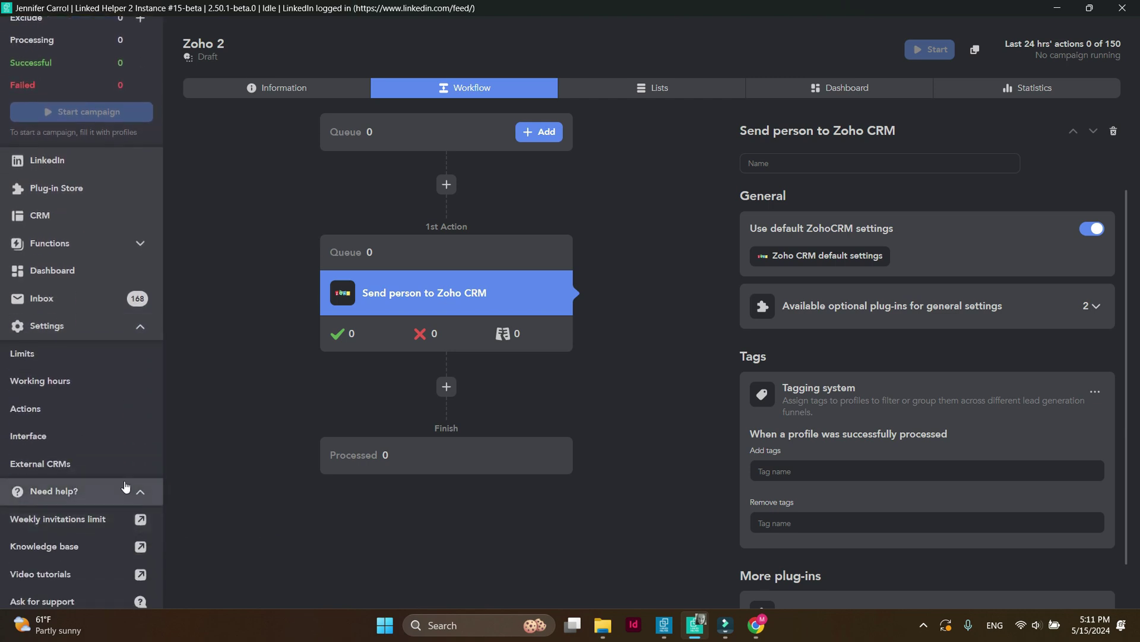
click(123, 470)
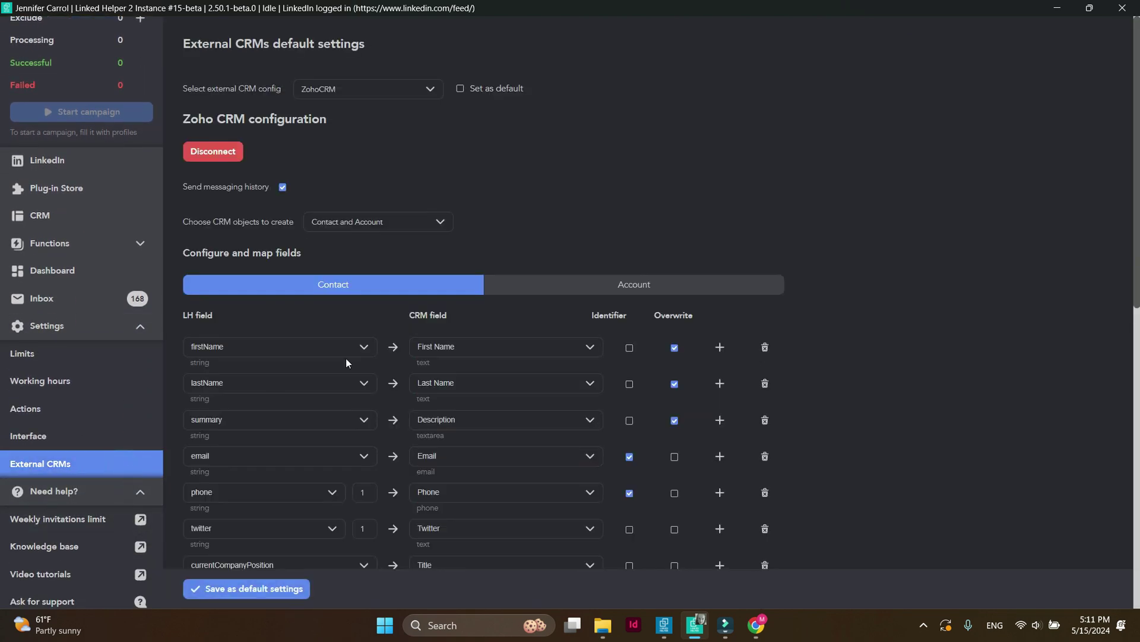
Set ZohoCRM as the default external CRM and delete the last constant-value contact mapping, below Lead Source.
click(461, 88)
scroll(897, 464, down, 8)
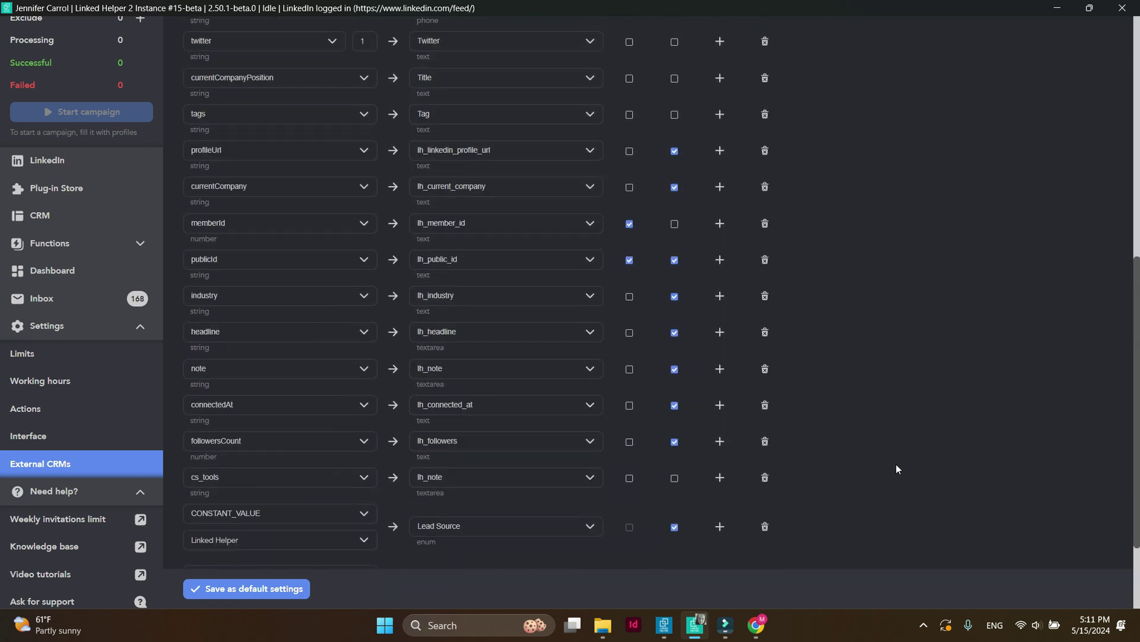
scroll(897, 469, down, 2)
click(765, 465)
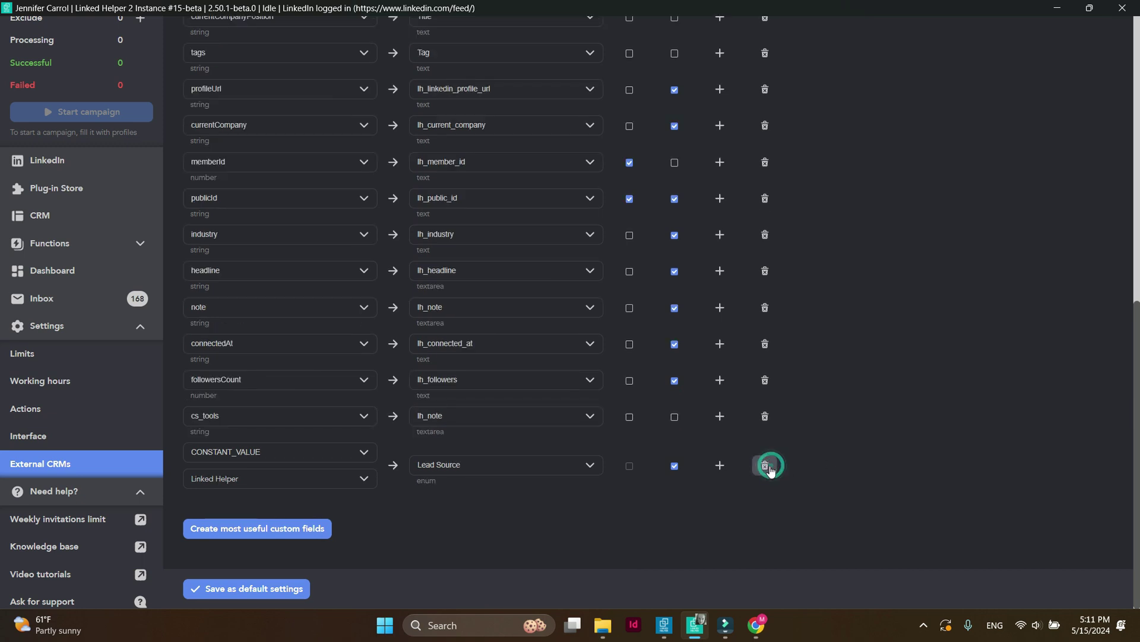
Change the CRM field mapped to the contact's tags to Department in the default ZohoCRM settings.
scroll(816, 465, up, 4)
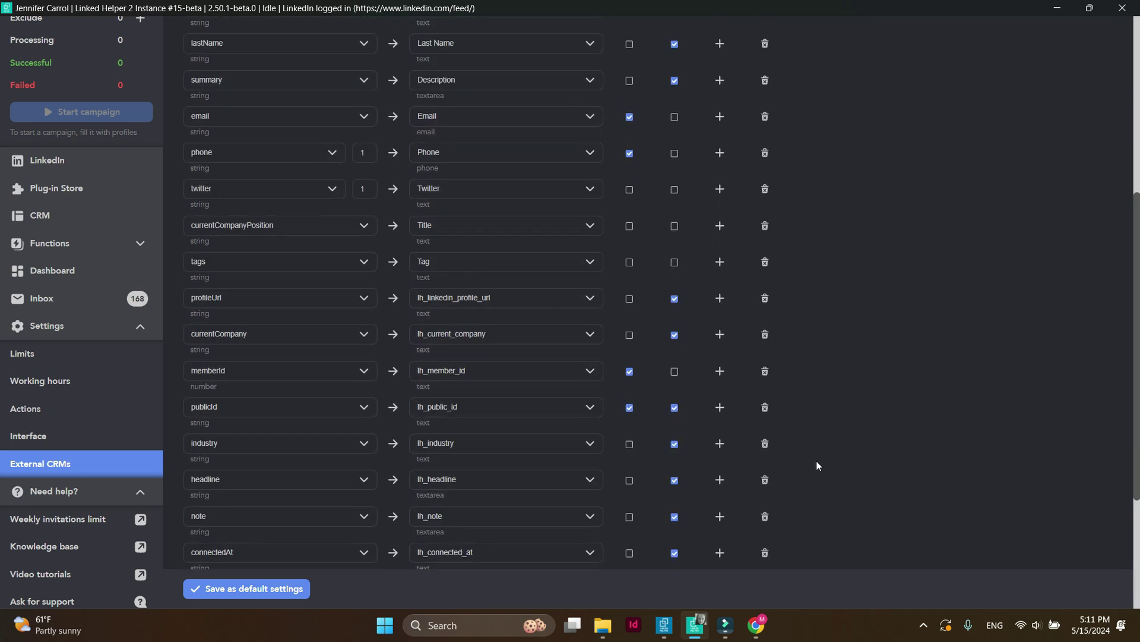
click(536, 265)
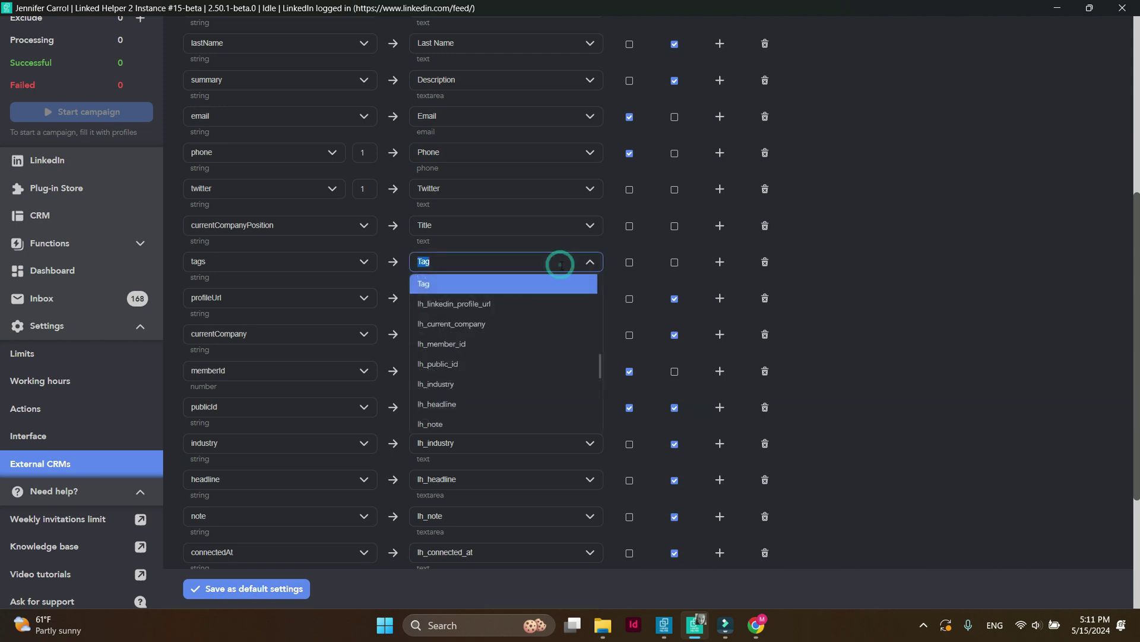
scroll(551, 342, up, 3)
scroll(550, 342, up, 3)
scroll(550, 343, down, 2)
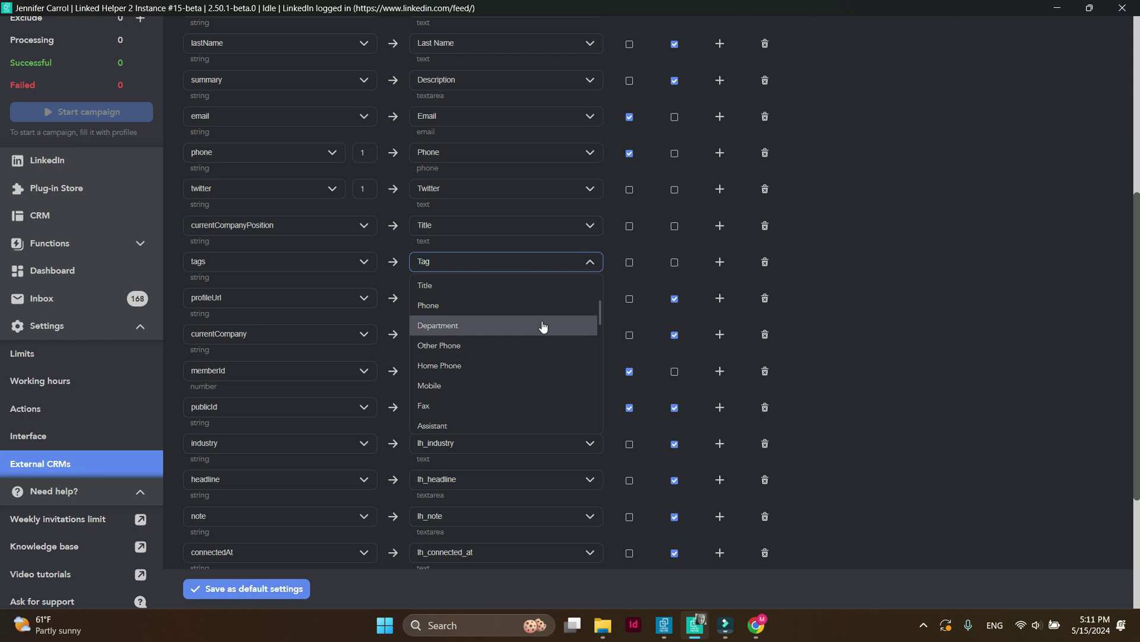
click(542, 326)
Save the edited ZohoCRM configuration as the default settings and confirm the update.
scroll(951, 319, down, 3)
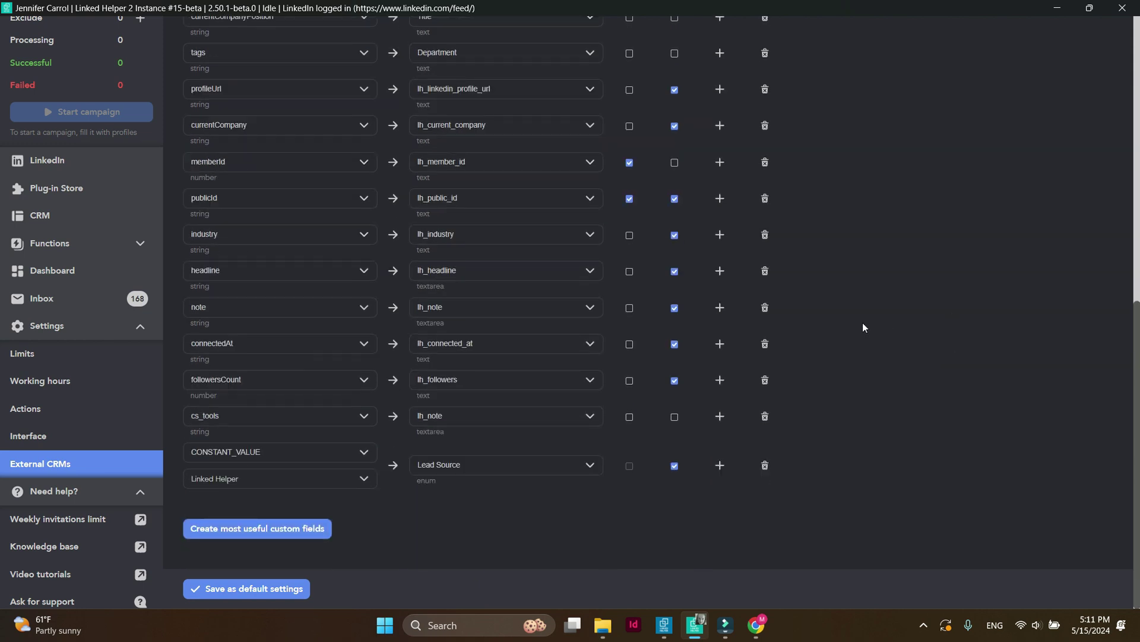
click(291, 590)
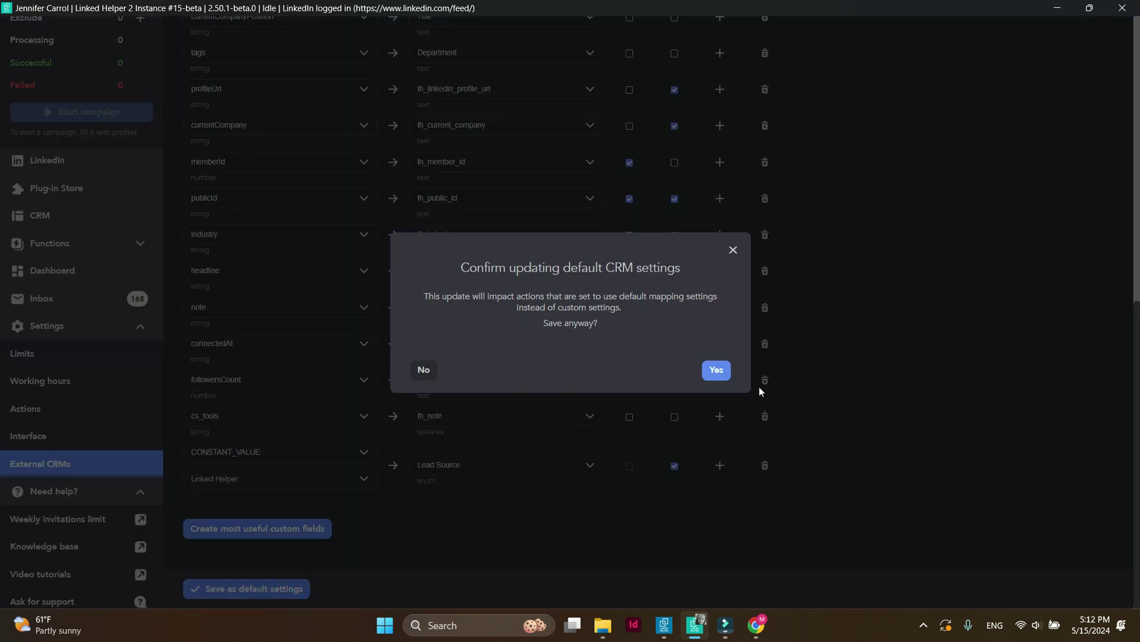
click(724, 375)
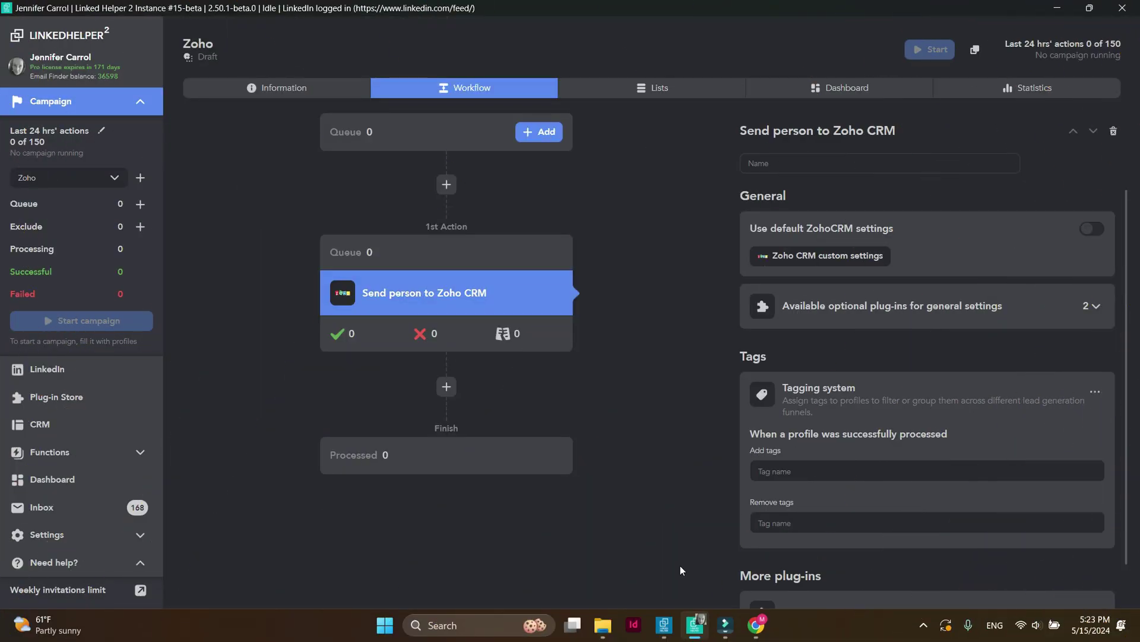
Choose the internal CRM as the source for the Zoho campaign's queue and filter its profiles by the tag zoho.
click(527, 131)
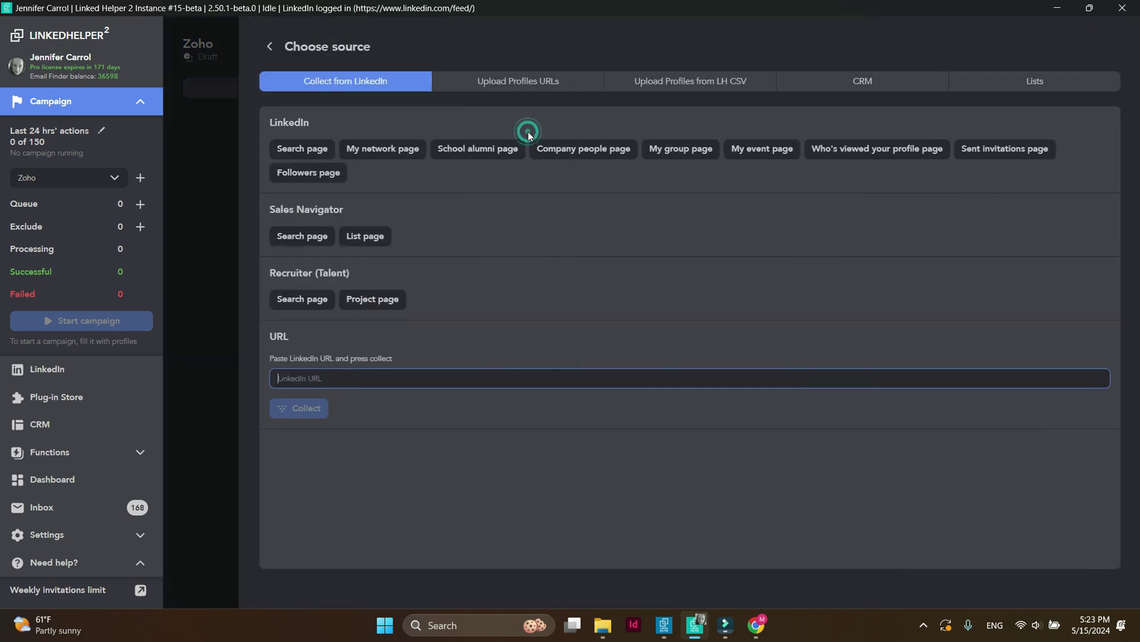
click(829, 76)
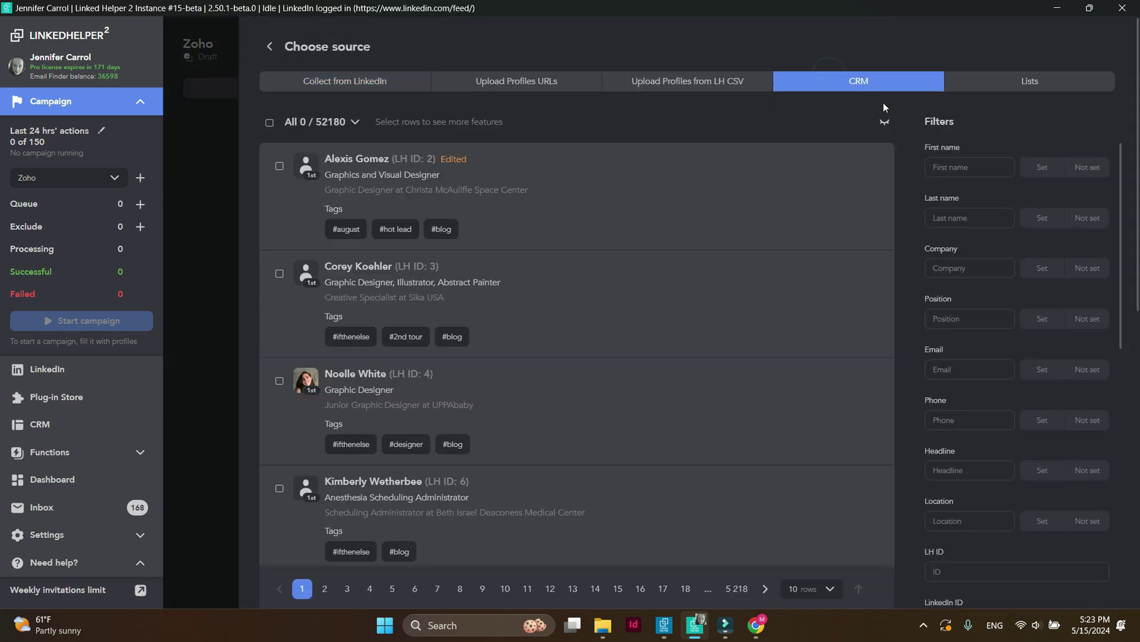
scroll(985, 551, down, 10)
click(980, 403)
text(zoho)
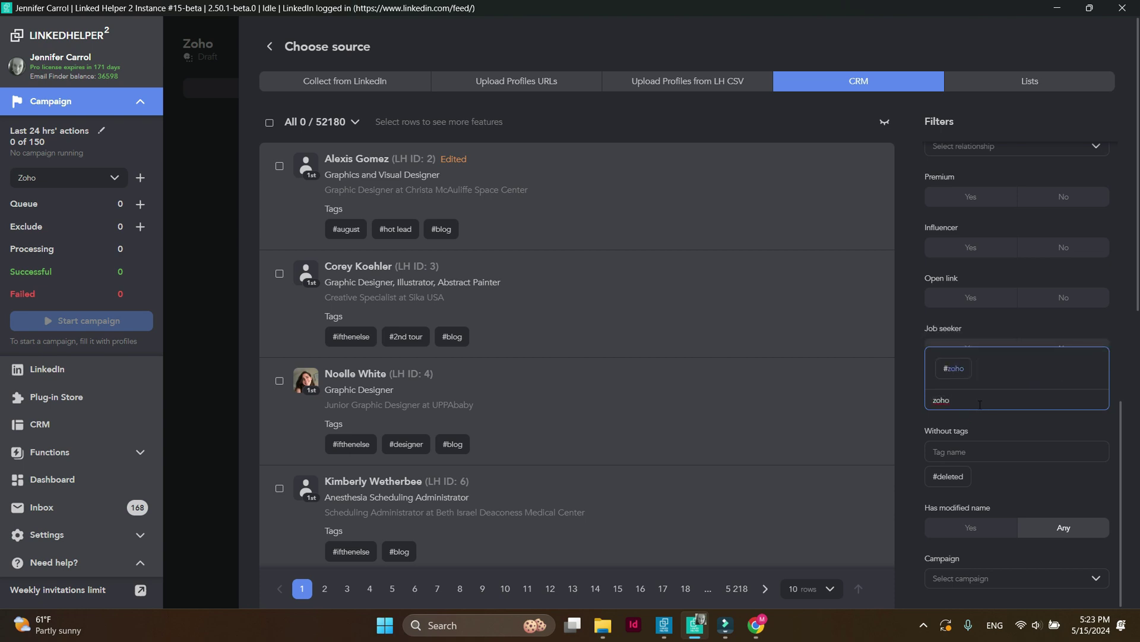
click(952, 368)
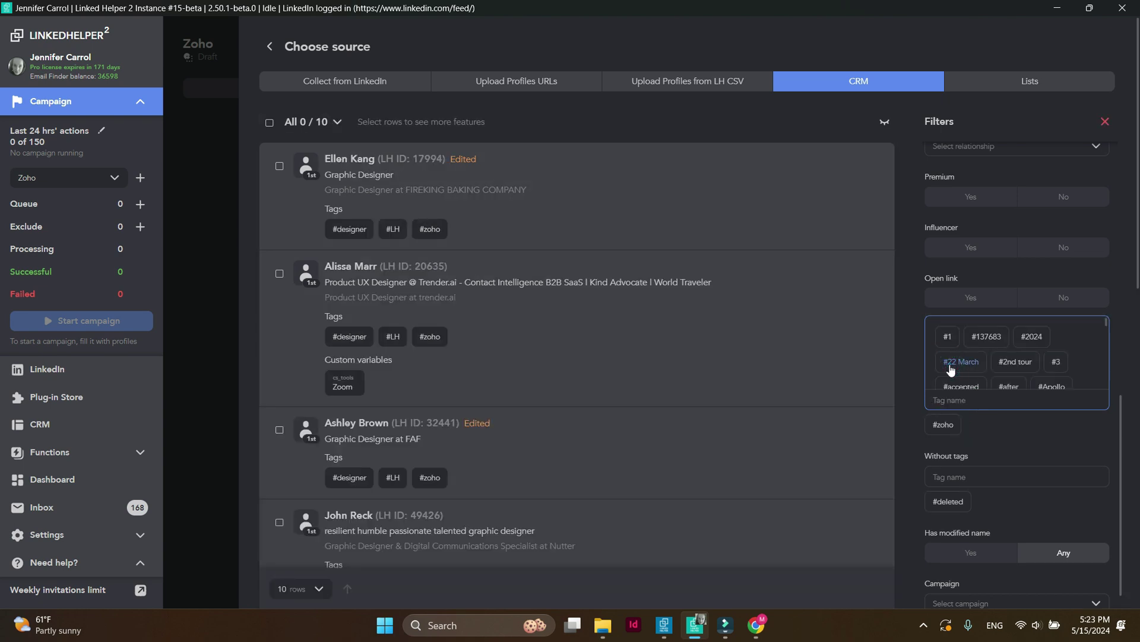
Add all filtered profiles to the Zoho campaign's queue and return to the workflow.
click(269, 121)
click(381, 121)
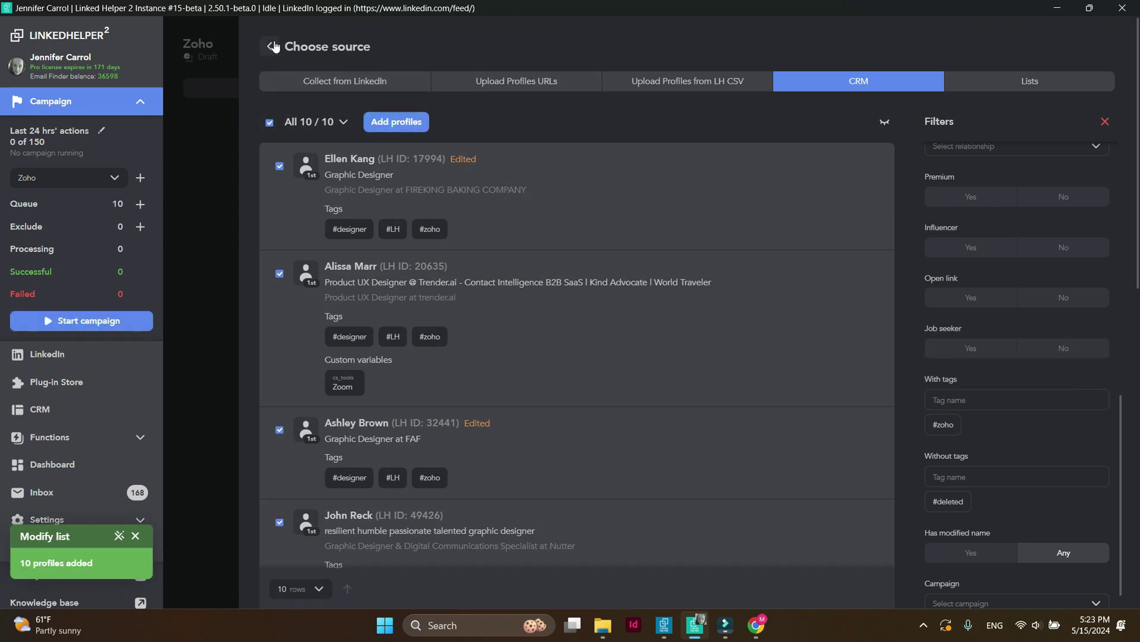
click(270, 47)
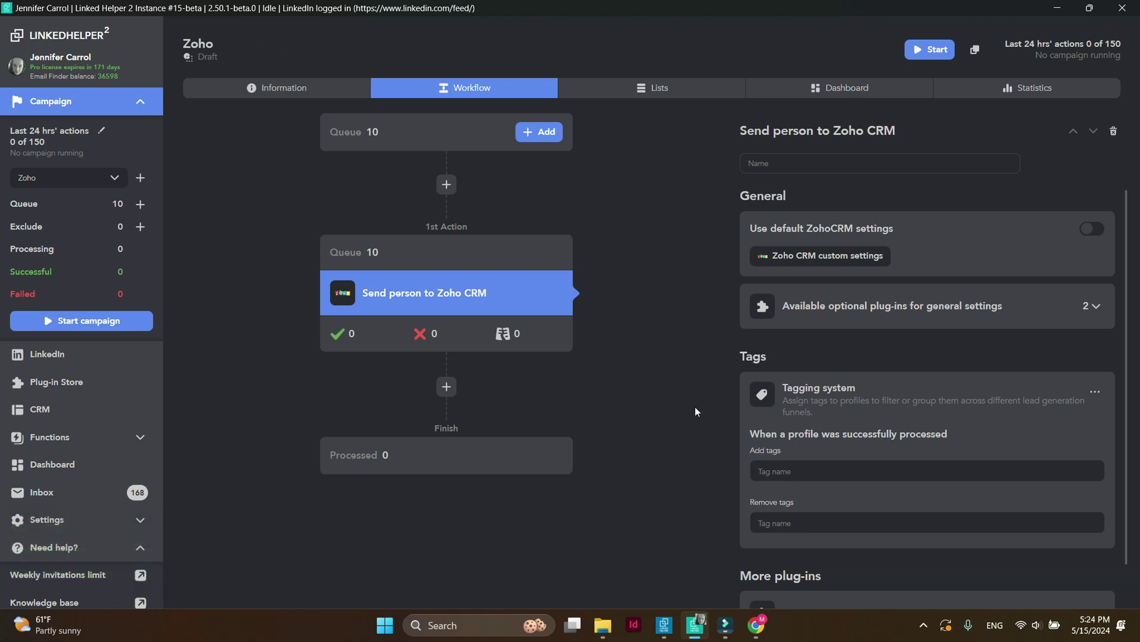
Start the Zoho campaign, and send the opened LinkedIn profile directly to Zoho CRM.
click(47, 318)
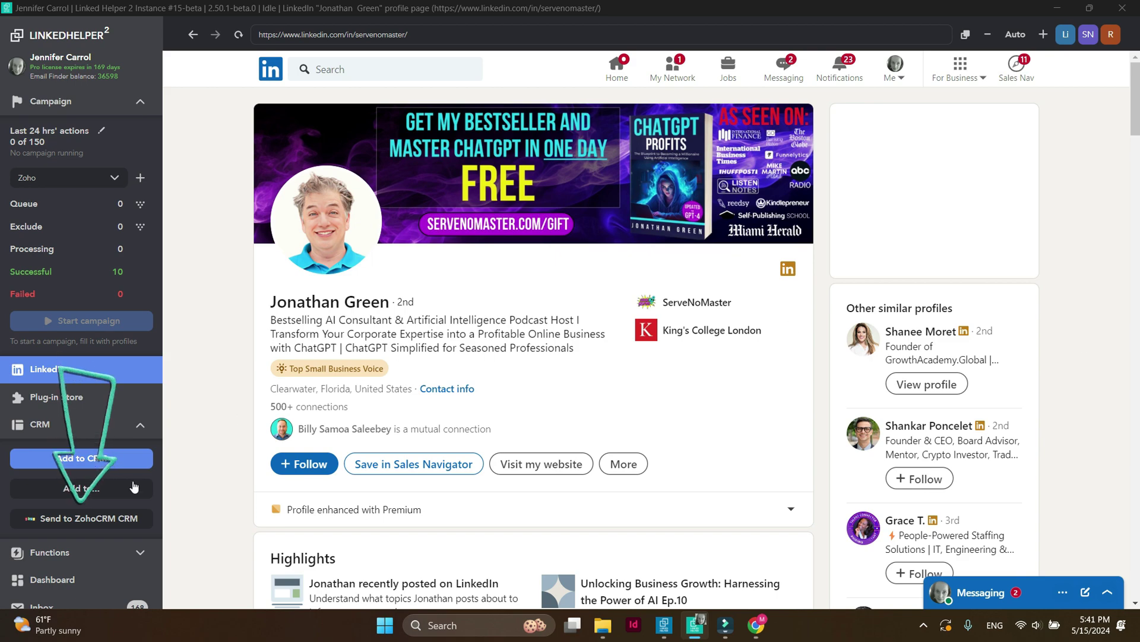
click(118, 518)
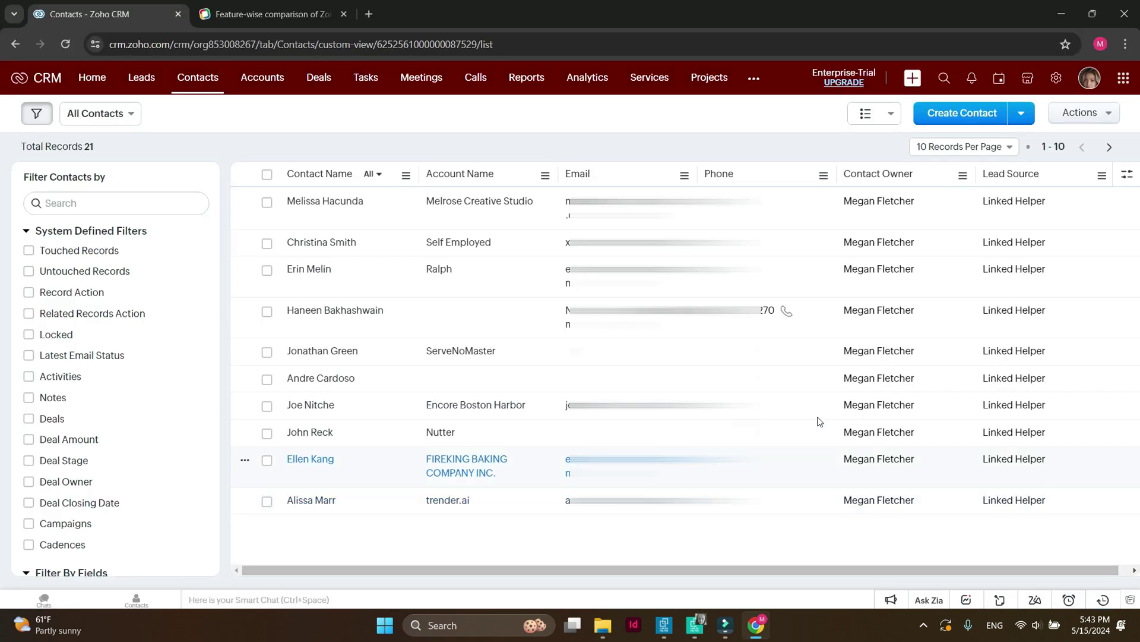
In Zoho CRM, open the contact from the ServeNoMaster account and examine its exported contact details.
click(330, 351)
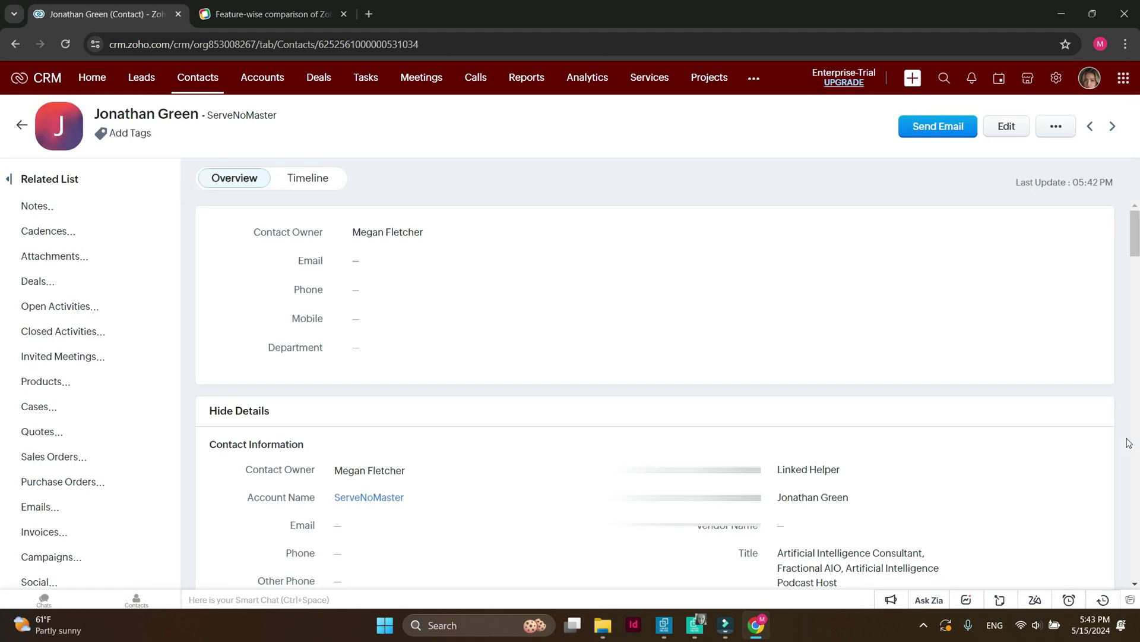
scroll(1125, 445, down, 4)
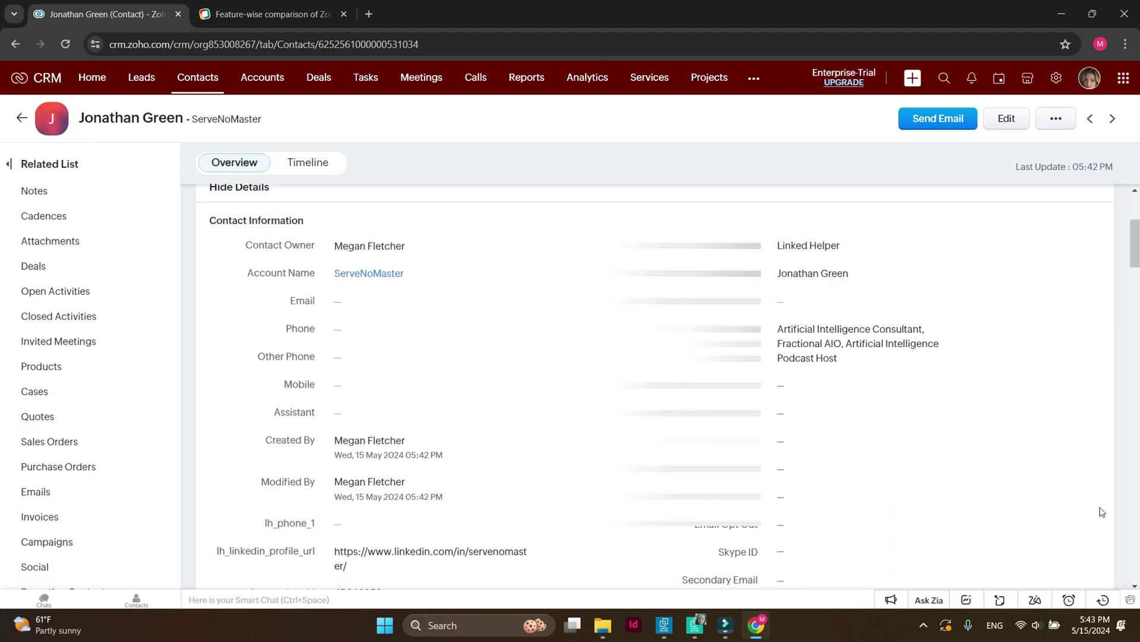
scroll(713, 452, down, 10)
click(375, 396)
scroll(919, 463, down, 1)
scroll(919, 463, down, 2)
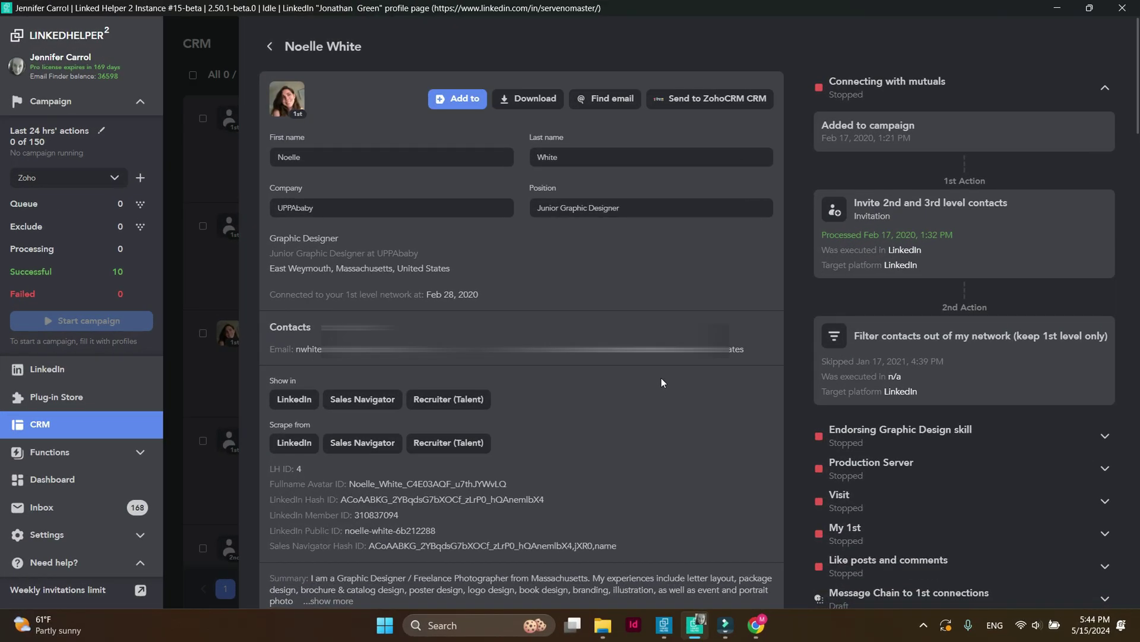
Send the UPPAbaby designer's profile from its card in Linked Helper's internal CRM to Zoho CRM.
click(711, 98)
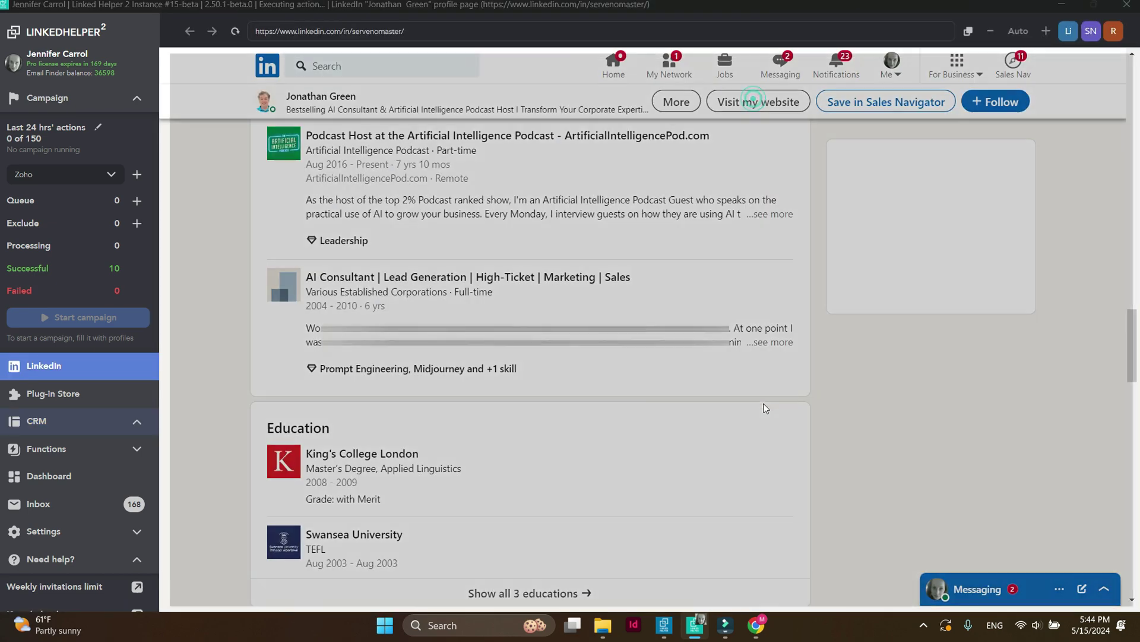